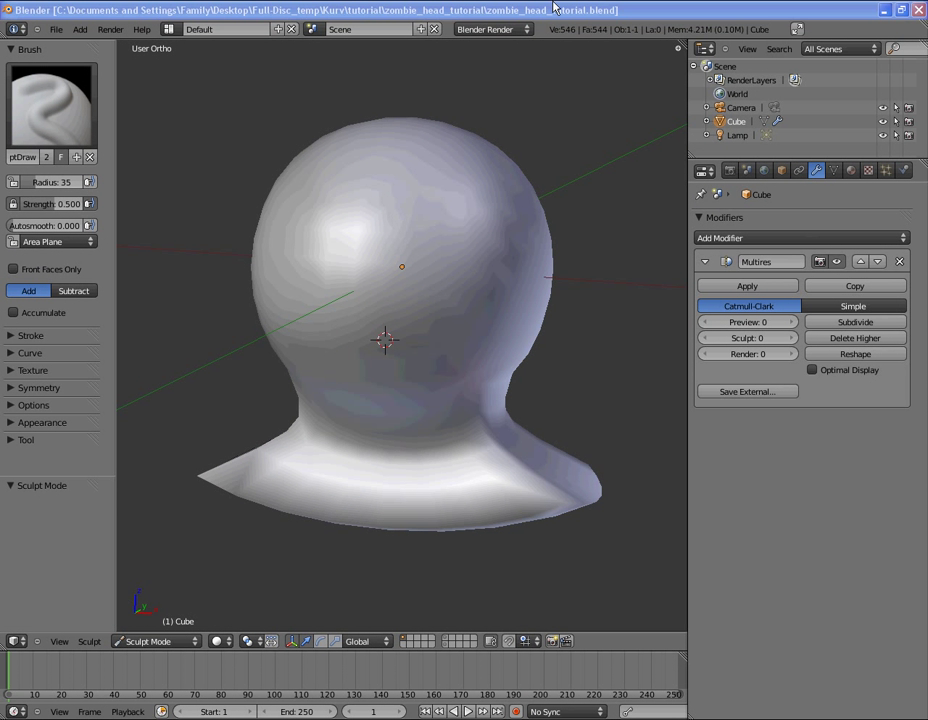
Switch to the Grab brush in front view and enlarge its radius to 74
{"action": "left_click", "coordinate": [549, 13]}
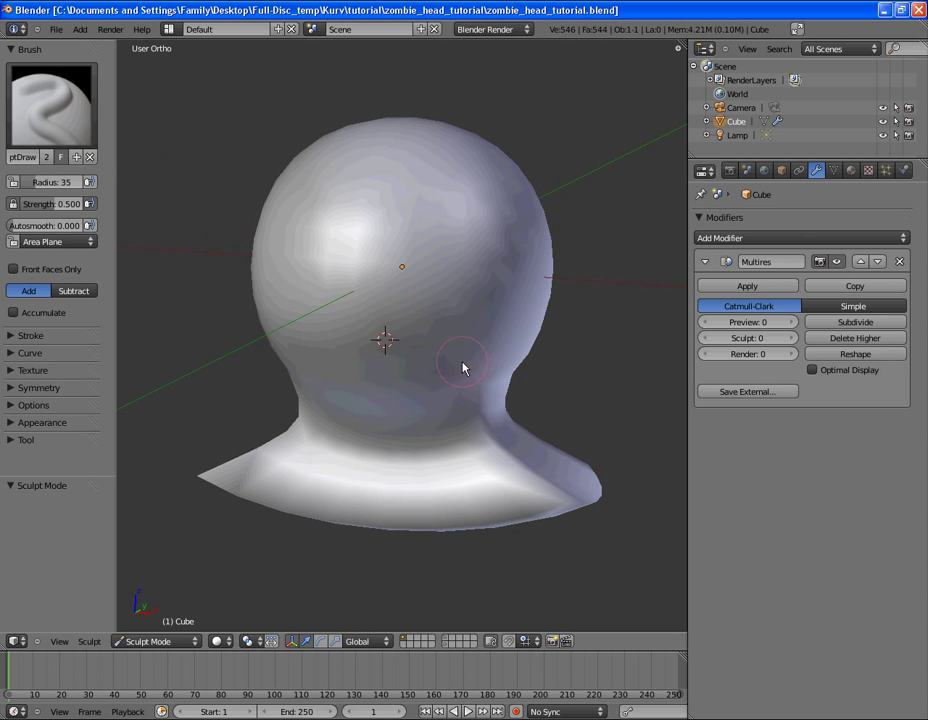
{"action": "key", "text": "g"}
{"action": "key", "text": "KP_1"}
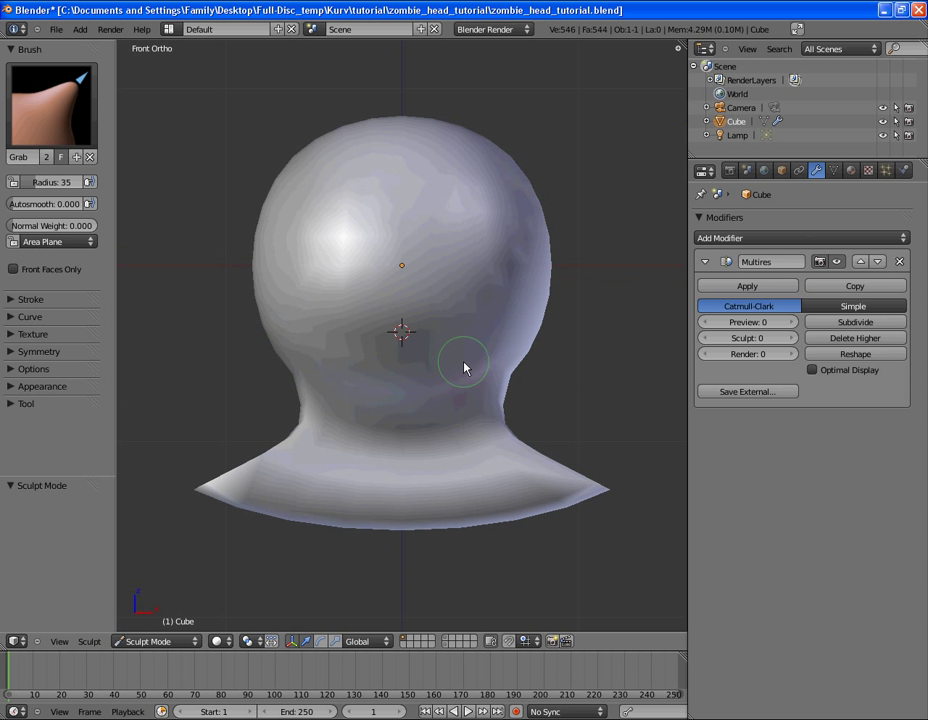
{"action": "left_click_drag", "start_coordinate": [473, 327], "coordinate": [517, 332]}
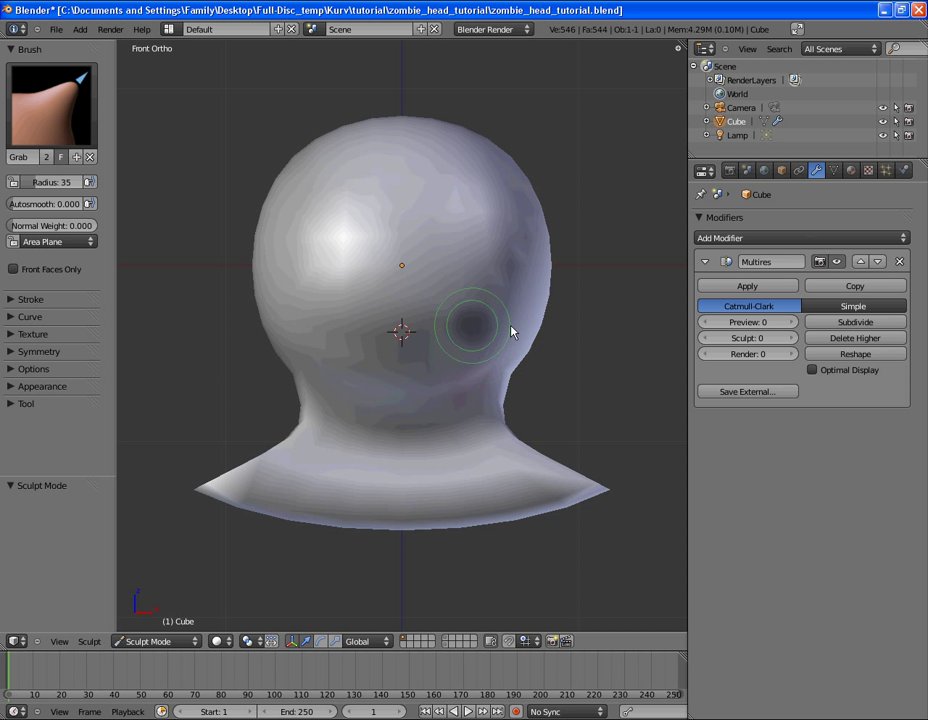
{"action": "left_click", "coordinate": [530, 331]}
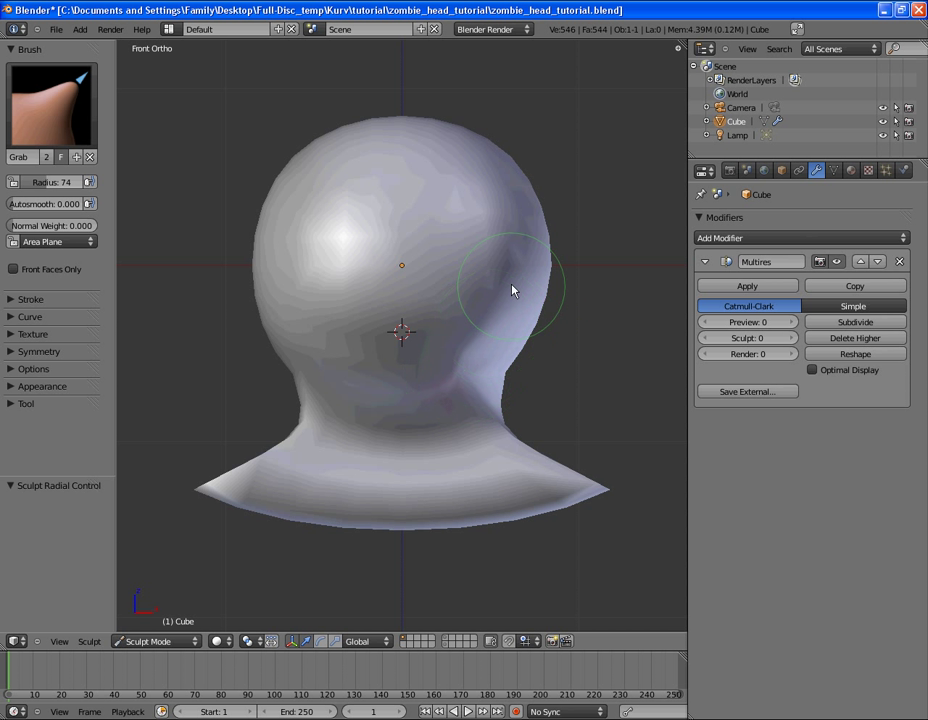
{"action": "left_click_drag", "start_coordinate": [503, 248], "coordinate": [530, 271]}
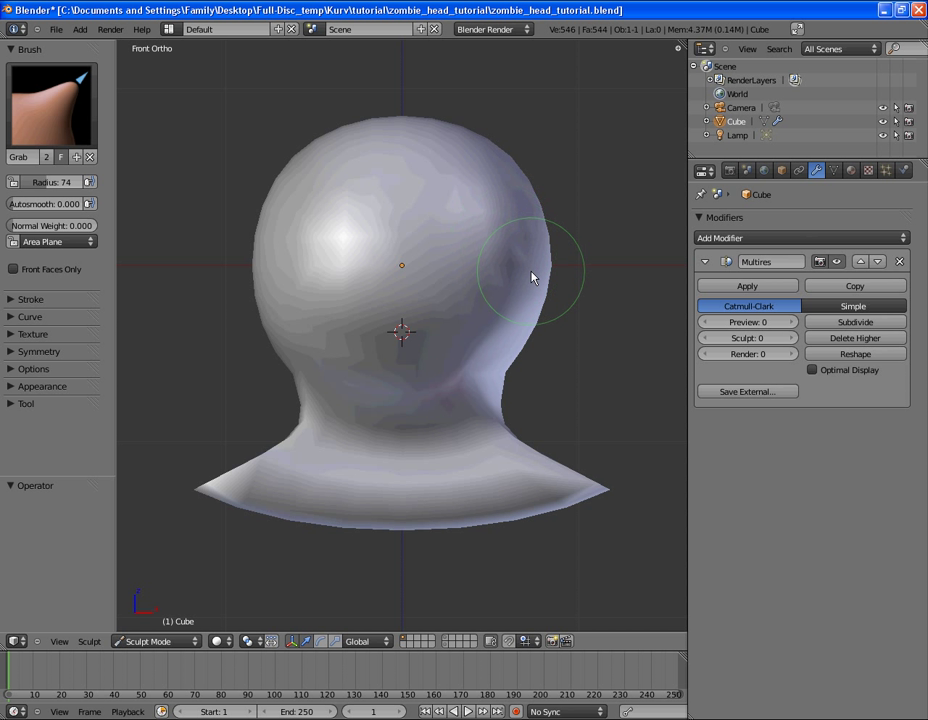
{"action": "key", "text": "ctrl+z"}
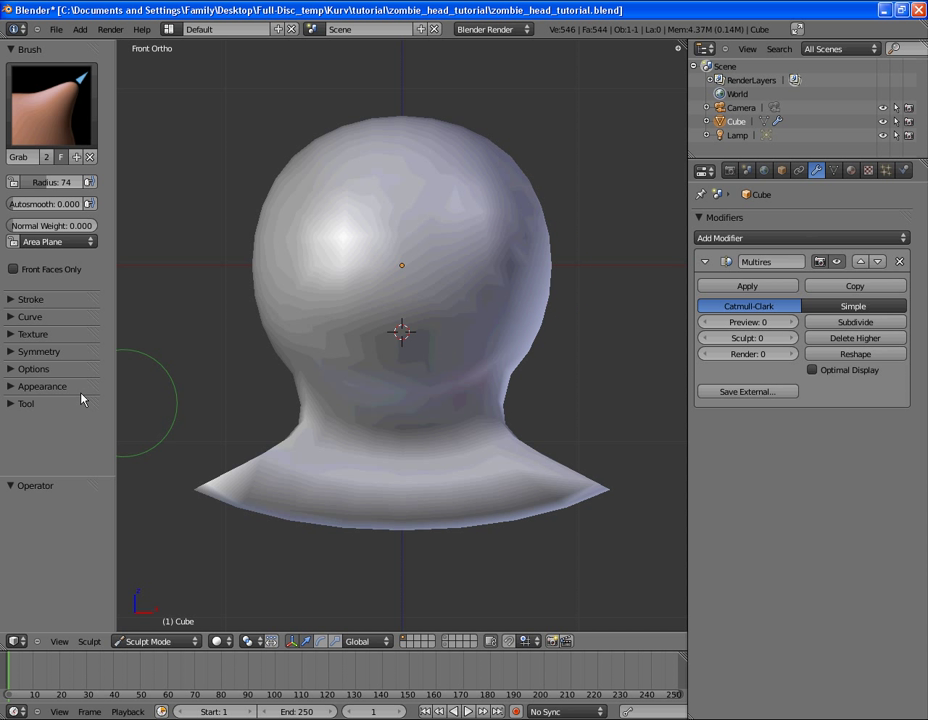
Enable X symmetry and pull the head and neck sides inward
{"action": "left_click", "coordinate": [14, 352]}
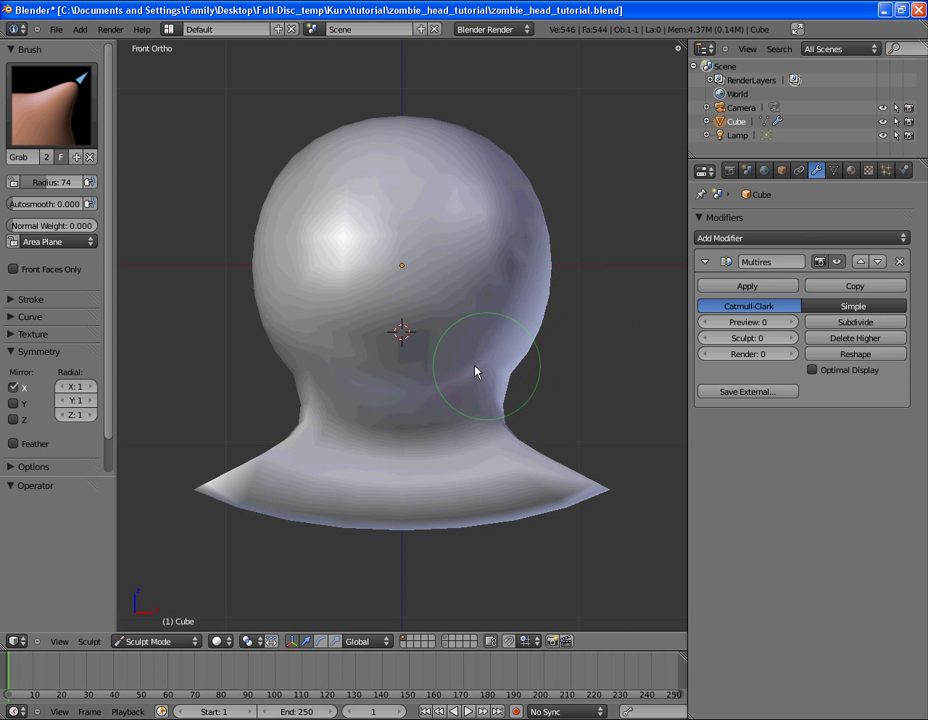
{"action": "mouse_move", "coordinate": [512, 343]}
{"action": "left_mouse_down"}
{"action": "mouse_move", "coordinate": [524, 270]}
{"action": "mouse_move", "coordinate": [509, 198]}
{"action": "mouse_move", "coordinate": [521, 198]}
{"action": "mouse_move", "coordinate": [545, 245]}
{"action": "mouse_move", "coordinate": [524, 241]}
{"action": "mouse_move", "coordinate": [542, 325]}
{"action": "mouse_move", "coordinate": [530, 338]}
{"action": "mouse_move", "coordinate": [510, 335]}
{"action": "mouse_move", "coordinate": [507, 347]}
{"action": "mouse_move", "coordinate": [530, 285]}
{"action": "mouse_move", "coordinate": [525, 228]}
{"action": "left_mouse_up"}
{"action": "mouse_move", "coordinate": [517, 183]}
{"action": "left_mouse_down"}
{"action": "mouse_move", "coordinate": [527, 285]}
{"action": "mouse_move", "coordinate": [492, 355]}
{"action": "left_mouse_up"}
{"action": "key", "text": "KP_3"}
{"action": "key", "text": "ctrl+z"}
{"action": "key", "text": "ctrl+shift+z"}
Spread the base's lower edge down and outward, then inspect the bust from several angles
{"action": "scroll", "coordinate": [407, 489], "scroll_direction": "up", "scroll_amount": 1}
{"action": "middle_click_drag", "start_coordinate": [382, 464], "coordinate": [362, 543]}
{"action": "mouse_move", "coordinate": [355, 553]}
{"action": "left_mouse_down"}
{"action": "mouse_move", "coordinate": [404, 563]}
{"action": "mouse_move", "coordinate": [429, 588]}
{"action": "mouse_move", "coordinate": [501, 568]}
{"action": "mouse_move", "coordinate": [518, 534]}
{"action": "left_mouse_up"}
{"action": "middle_click_drag", "start_coordinate": [518, 534], "coordinate": [472, 470]}
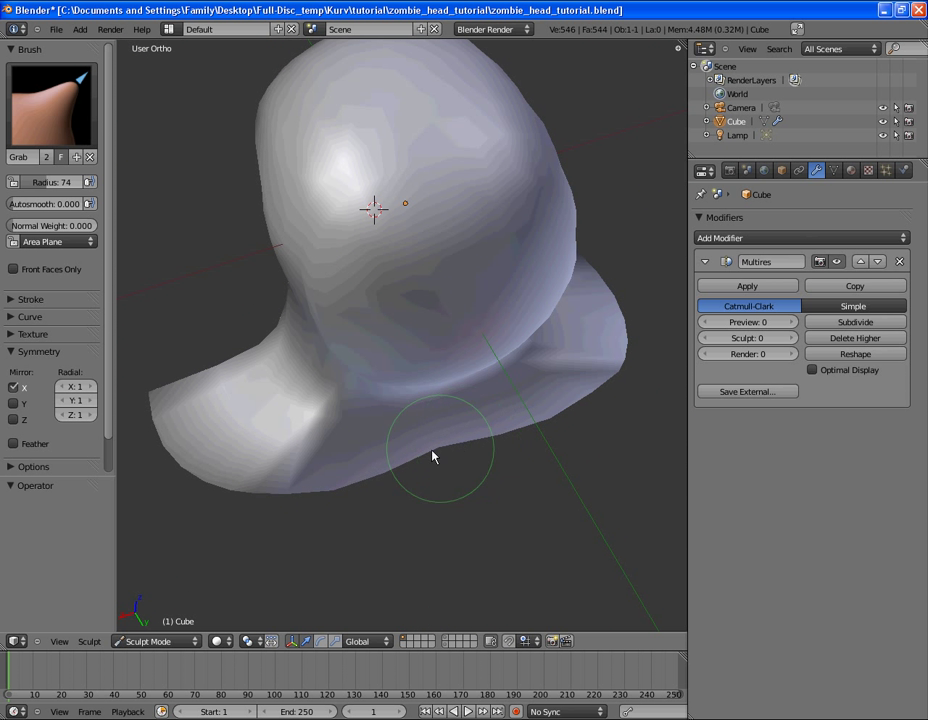
{"action": "mouse_move", "coordinate": [358, 490]}
{"action": "middle_mouse_down"}
{"action": "mouse_move", "coordinate": [284, 497]}
{"action": "mouse_move", "coordinate": [257, 510]}
{"action": "mouse_move", "coordinate": [197, 462]}
{"action": "mouse_move", "coordinate": [322, 561]}
{"action": "mouse_move", "coordinate": [398, 605]}
{"action": "mouse_move", "coordinate": [365, 598]}
{"action": "middle_mouse_up"}
{"action": "mouse_move", "coordinate": [271, 576]}
{"action": "middle_mouse_down"}
{"action": "mouse_move", "coordinate": [476, 476]}
{"action": "mouse_move", "coordinate": [400, 460]}
{"action": "mouse_move", "coordinate": [370, 511]}
{"action": "mouse_move", "coordinate": [373, 501]}
{"action": "mouse_move", "coordinate": [441, 512]}
{"action": "mouse_move", "coordinate": [485, 474]}
{"action": "mouse_move", "coordinate": [408, 594]}
{"action": "middle_mouse_up"}
Narrow the right side of the neck with Grab in front view
{"action": "key", "text": "s"}
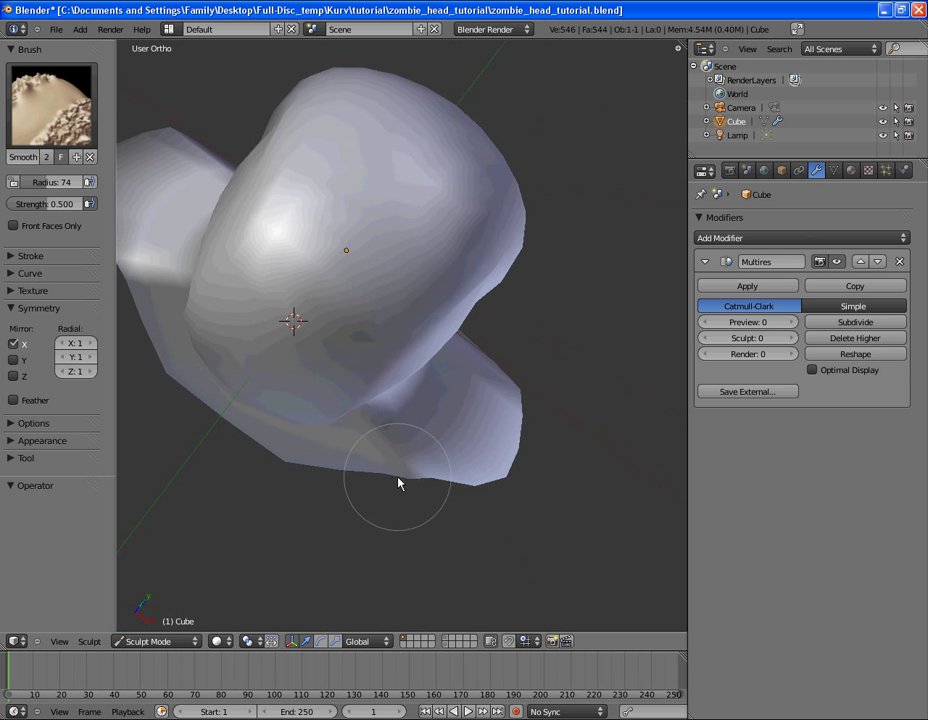
{"action": "middle_click_drag", "start_coordinate": [489, 489], "coordinate": [472, 401]}
{"action": "mouse_move", "coordinate": [338, 460]}
{"action": "middle_mouse_down"}
{"action": "mouse_move", "coordinate": [452, 435]}
{"action": "mouse_move", "coordinate": [357, 444]}
{"action": "mouse_move", "coordinate": [325, 379]}
{"action": "mouse_move", "coordinate": [487, 404]}
{"action": "middle_mouse_up"}
{"action": "key", "text": "KP_1"}
{"action": "key", "text": "g"}
{"action": "mouse_move", "coordinate": [503, 384]}
{"action": "left_mouse_down"}
{"action": "mouse_move", "coordinate": [460, 385]}
{"action": "mouse_move", "coordinate": [466, 373]}
{"action": "mouse_move", "coordinate": [456, 372]}
{"action": "left_mouse_up"}
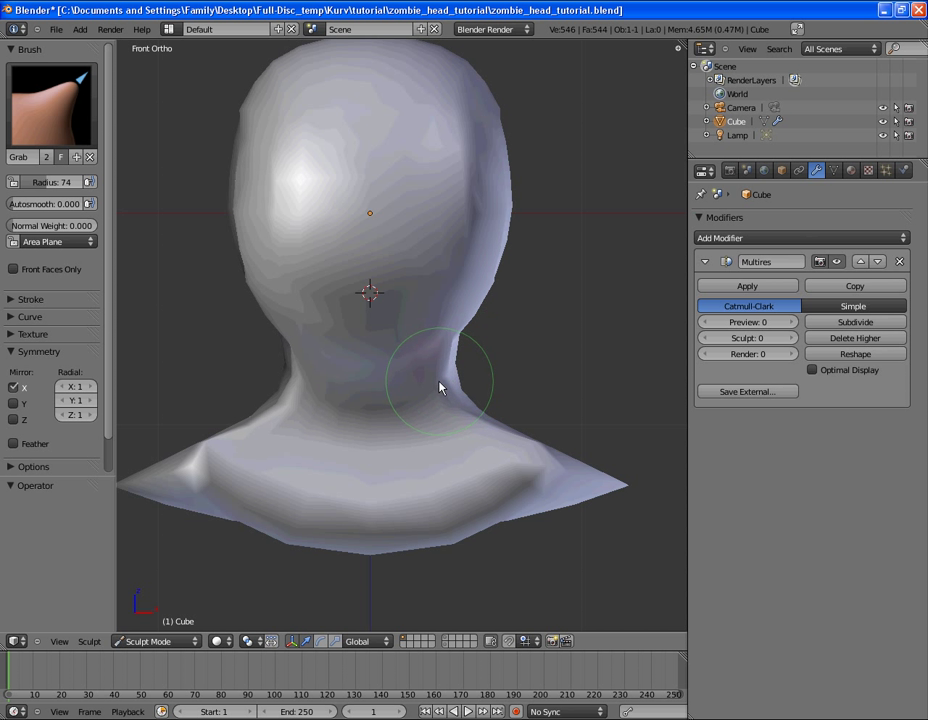
Pull the neck and shoulder outward, then push out the back of the neck and jaw in side view
{"action": "key", "text": "KP_3"}
{"action": "key", "text": "KP_1"}
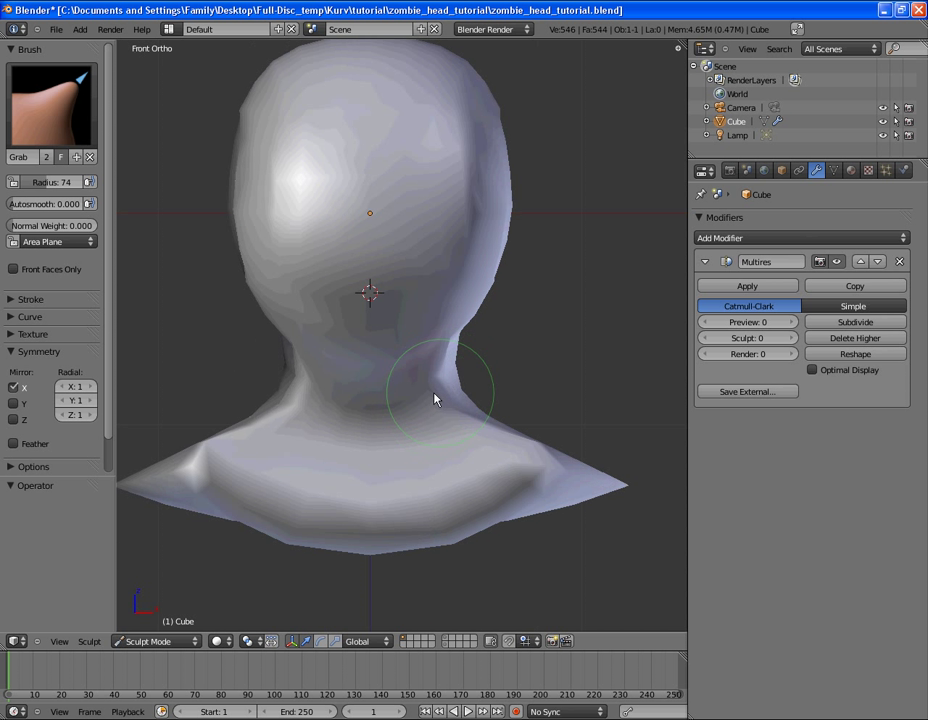
{"action": "mouse_move", "coordinate": [470, 421]}
{"action": "left_mouse_down"}
{"action": "mouse_move", "coordinate": [522, 464]}
{"action": "mouse_move", "coordinate": [516, 473]}
{"action": "left_mouse_up"}
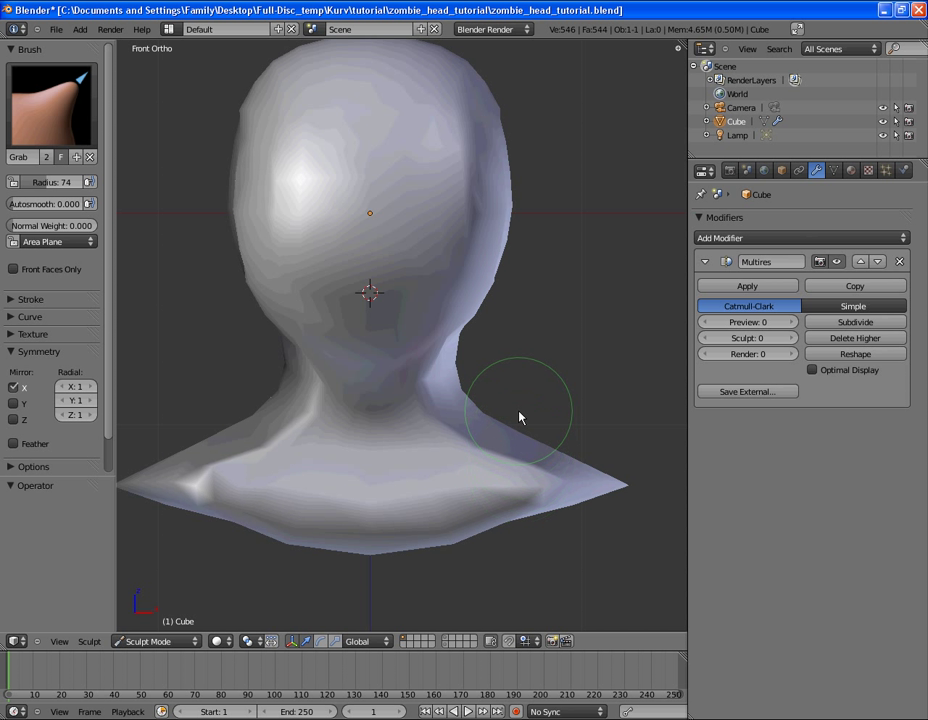
{"action": "key", "text": "KP_3"}
{"action": "mouse_move", "coordinate": [464, 379]}
{"action": "left_mouse_down"}
{"action": "mouse_move", "coordinate": [447, 349]}
{"action": "mouse_move", "coordinate": [438, 324]}
{"action": "mouse_move", "coordinate": [439, 334]}
{"action": "mouse_move", "coordinate": [471, 317]}
{"action": "left_mouse_up"}
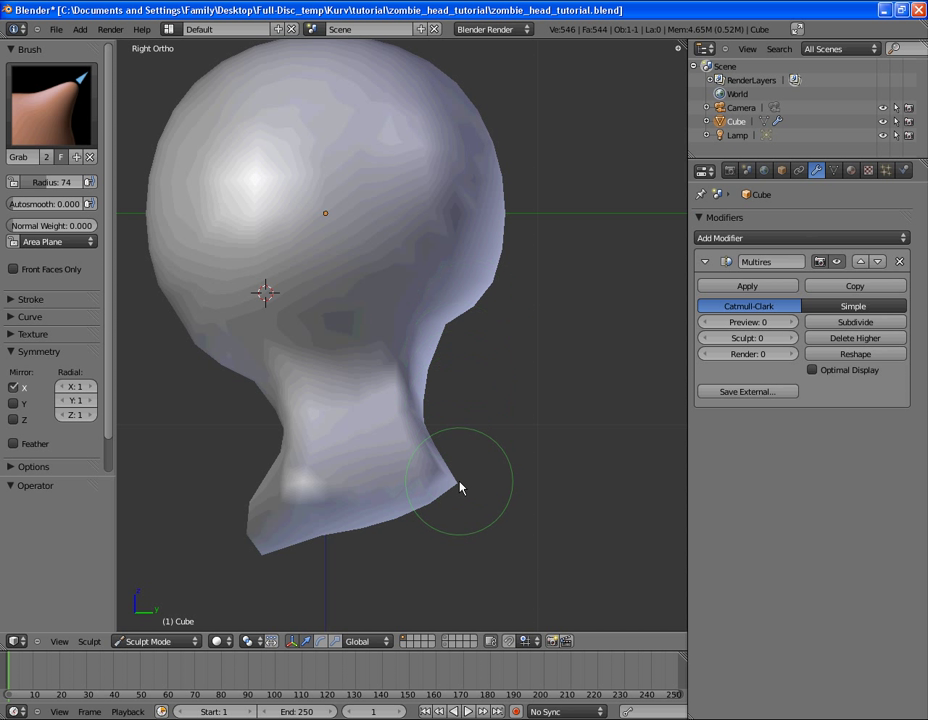
{"action": "left_click_drag", "start_coordinate": [457, 487], "coordinate": [473, 473]}
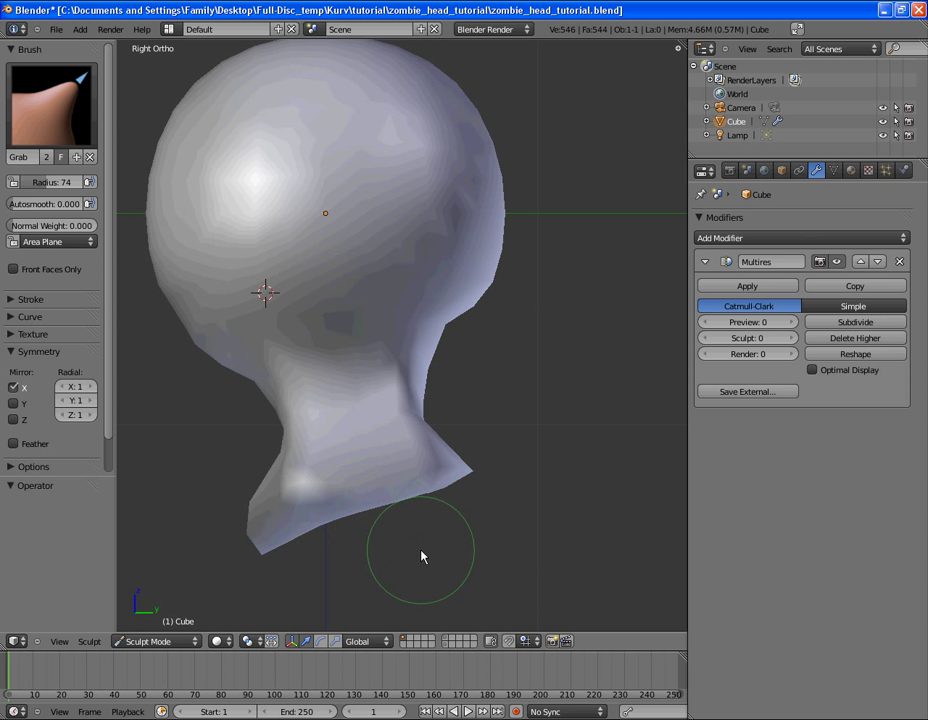
Inspect the reshaped bust from several angles, briefly in wireframe
{"action": "middle_click_drag", "start_coordinate": [420, 550], "coordinate": [342, 268]}
{"action": "mouse_move", "coordinate": [361, 325]}
{"action": "middle_mouse_down"}
{"action": "mouse_move", "coordinate": [354, 278]}
{"action": "mouse_move", "coordinate": [445, 427]}
{"action": "mouse_move", "coordinate": [446, 364]}
{"action": "mouse_move", "coordinate": [398, 292]}
{"action": "mouse_move", "coordinate": [207, 348]}
{"action": "middle_mouse_up"}
{"action": "key", "text": "z"}
{"action": "key", "text": "z"}
{"action": "mouse_move", "coordinate": [336, 280]}
{"action": "middle_mouse_down"}
{"action": "mouse_move", "coordinate": [344, 441]}
{"action": "mouse_move", "coordinate": [514, 406]}
{"action": "mouse_move", "coordinate": [405, 366]}
{"action": "middle_mouse_up"}
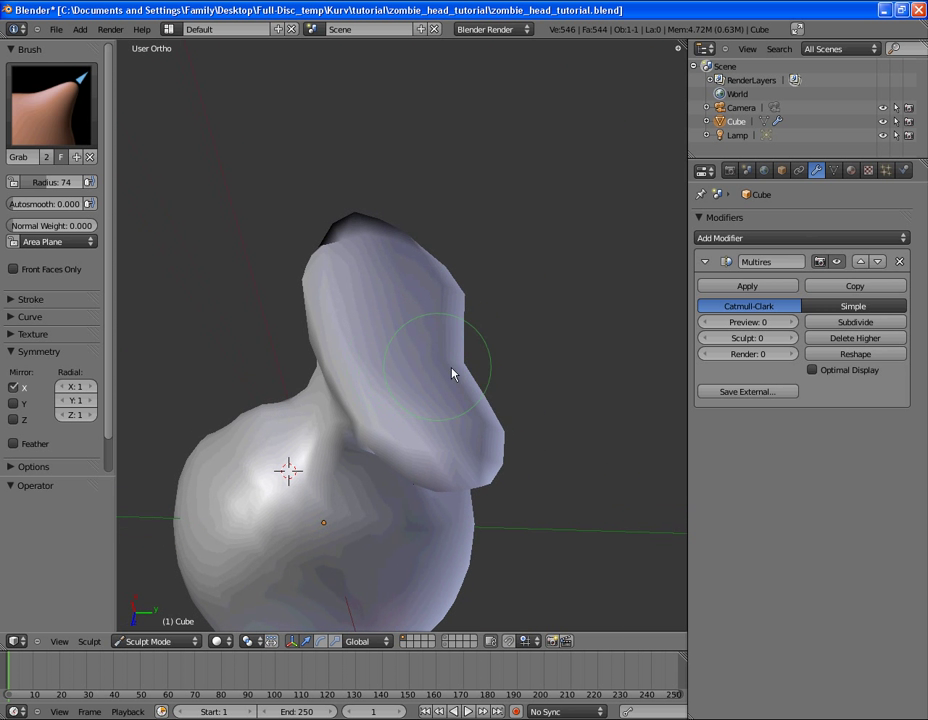
{"action": "mouse_move", "coordinate": [461, 373]}
{"action": "middle_mouse_down"}
{"action": "mouse_move", "coordinate": [434, 257]}
{"action": "mouse_move", "coordinate": [362, 460]}
{"action": "mouse_move", "coordinate": [454, 315]}
{"action": "mouse_move", "coordinate": [590, 358]}
{"action": "mouse_move", "coordinate": [500, 556]}
{"action": "mouse_move", "coordinate": [377, 375]}
{"action": "middle_mouse_up"}
Smooth the head's surface, then return to the Grab brush
{"action": "key", "text": "s"}
{"action": "scroll", "coordinate": [338, 420], "scroll_direction": "up", "scroll_amount": 2}
{"action": "mouse_move", "coordinate": [338, 420]}
{"action": "middle_mouse_down"}
{"action": "mouse_move", "coordinate": [437, 375]}
{"action": "mouse_move", "coordinate": [452, 445]}
{"action": "mouse_move", "coordinate": [361, 353]}
{"action": "mouse_move", "coordinate": [403, 355]}
{"action": "middle_mouse_up"}
{"action": "scroll", "coordinate": [430, 377], "scroll_direction": "down", "scroll_amount": 2}
{"action": "key", "text": "g"}
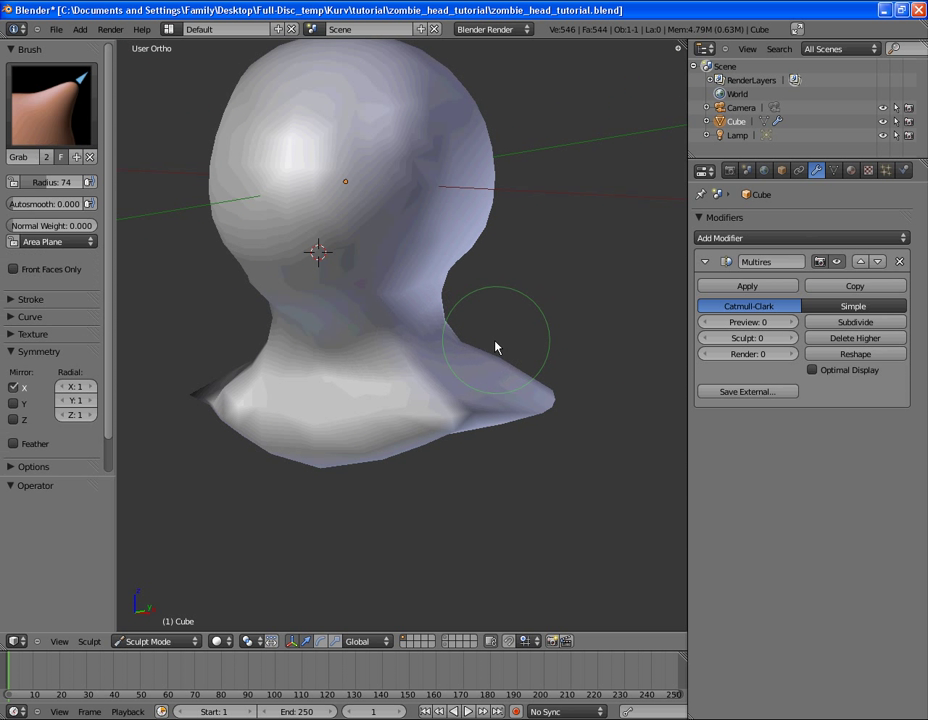
{"action": "mouse_move", "coordinate": [491, 348]}
{"action": "middle_mouse_down"}
{"action": "mouse_move", "coordinate": [478, 317]}
{"action": "mouse_move", "coordinate": [431, 321]}
{"action": "middle_mouse_up"}
Refine the jaw, back of the skull and neck with Grab from front and right views
{"action": "mouse_move", "coordinate": [491, 329]}
{"action": "middle_mouse_down"}
{"action": "mouse_move", "coordinate": [432, 435]}
{"action": "mouse_move", "coordinate": [311, 429]}
{"action": "mouse_move", "coordinate": [364, 410]}
{"action": "middle_mouse_up"}
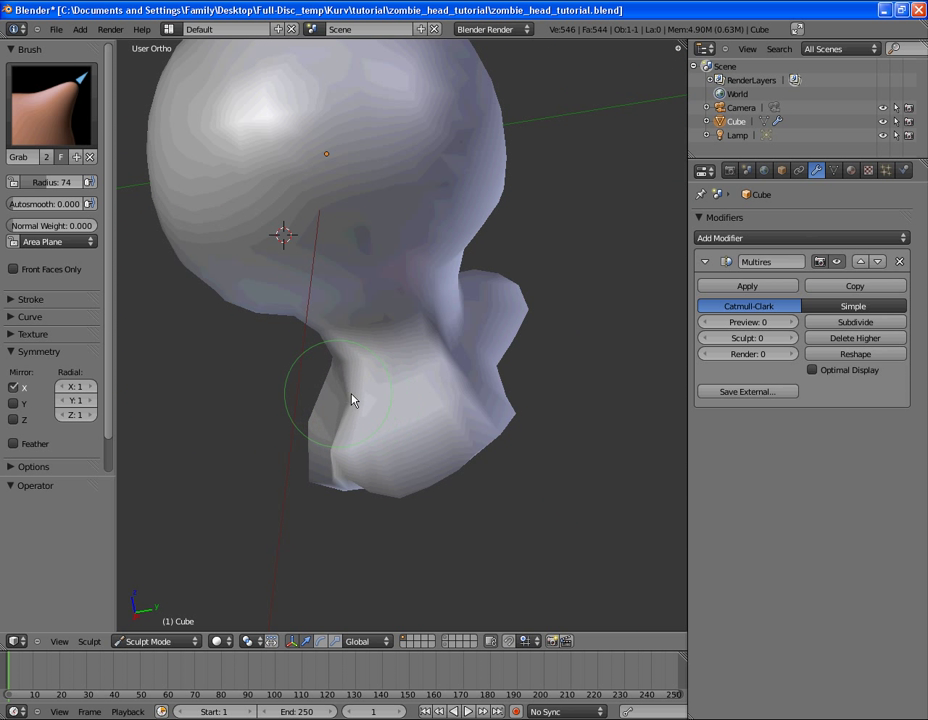
{"action": "mouse_move", "coordinate": [344, 455]}
{"action": "middle_mouse_down"}
{"action": "mouse_move", "coordinate": [462, 408]}
{"action": "mouse_move", "coordinate": [408, 416]}
{"action": "mouse_move", "coordinate": [483, 405]}
{"action": "mouse_move", "coordinate": [512, 437]}
{"action": "mouse_move", "coordinate": [542, 428]}
{"action": "mouse_move", "coordinate": [422, 444]}
{"action": "mouse_move", "coordinate": [549, 337]}
{"action": "mouse_move", "coordinate": [528, 182]}
{"action": "mouse_move", "coordinate": [466, 157]}
{"action": "mouse_move", "coordinate": [467, 181]}
{"action": "mouse_move", "coordinate": [399, 128]}
{"action": "middle_mouse_up"}
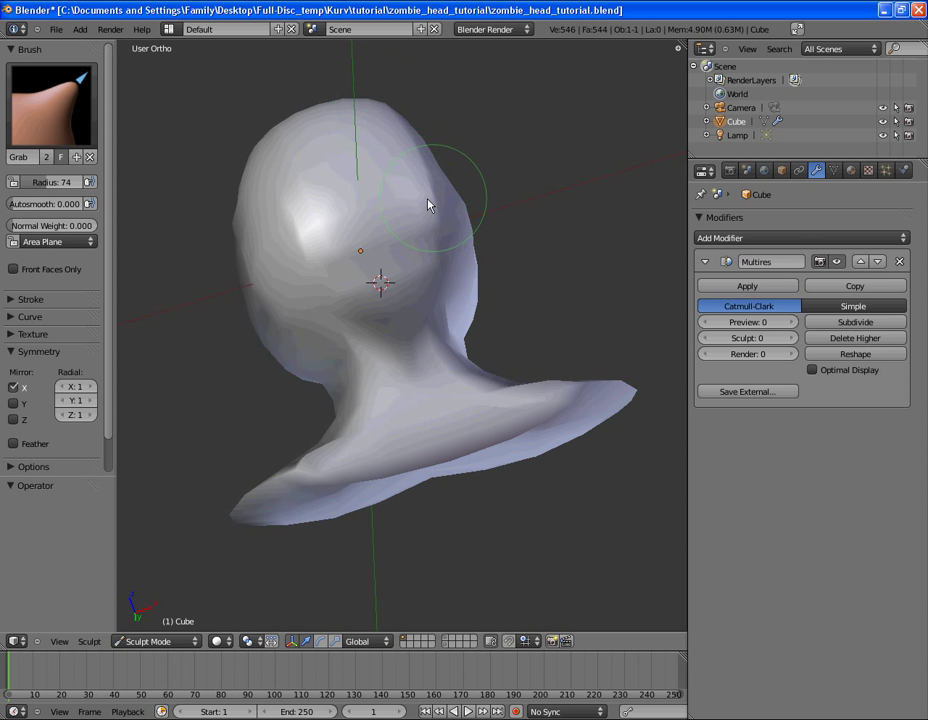
{"action": "middle_click_drag", "start_coordinate": [429, 201], "coordinate": [454, 211]}
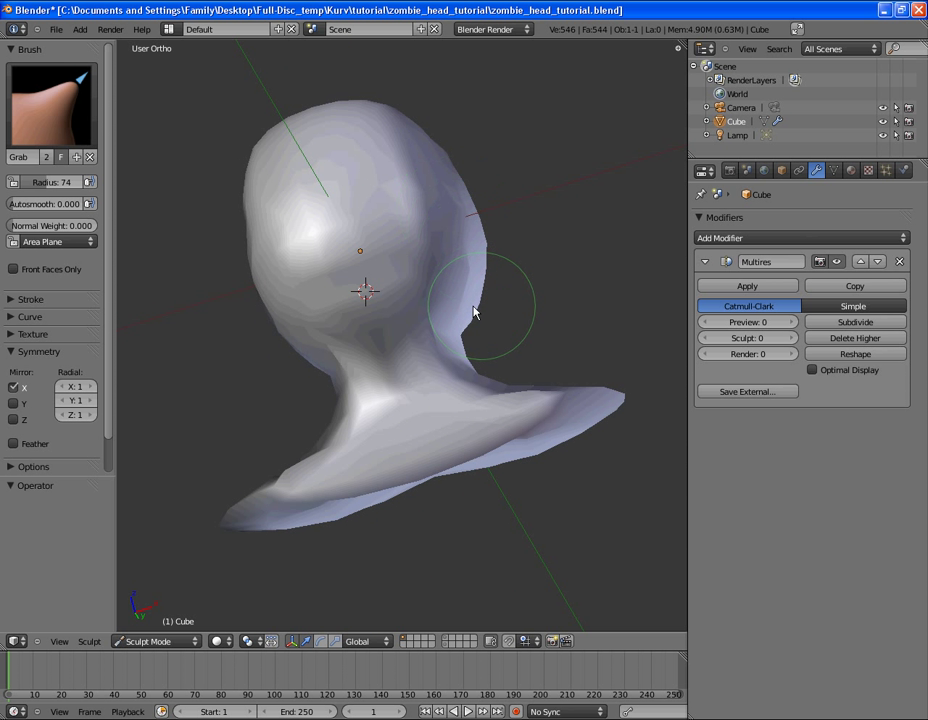
{"action": "mouse_move", "coordinate": [474, 311]}
{"action": "middle_mouse_down"}
{"action": "mouse_move", "coordinate": [348, 346]}
{"action": "mouse_move", "coordinate": [410, 348]}
{"action": "middle_mouse_up"}
{"action": "key", "text": "KP_3"}
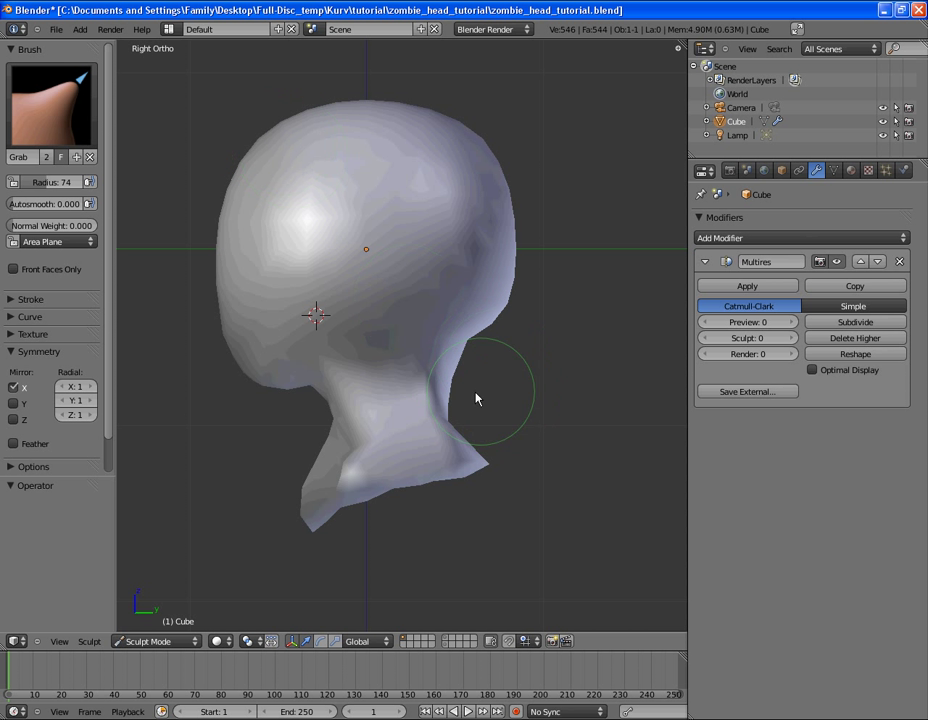
{"action": "middle_click_drag", "start_coordinate": [450, 425], "coordinate": [490, 225]}
{"action": "mouse_move", "coordinate": [480, 313]}
{"action": "middle_mouse_down"}
{"action": "mouse_move", "coordinate": [470, 275]}
{"action": "mouse_move", "coordinate": [419, 270]}
{"action": "mouse_move", "coordinate": [507, 331]}
{"action": "middle_mouse_up"}
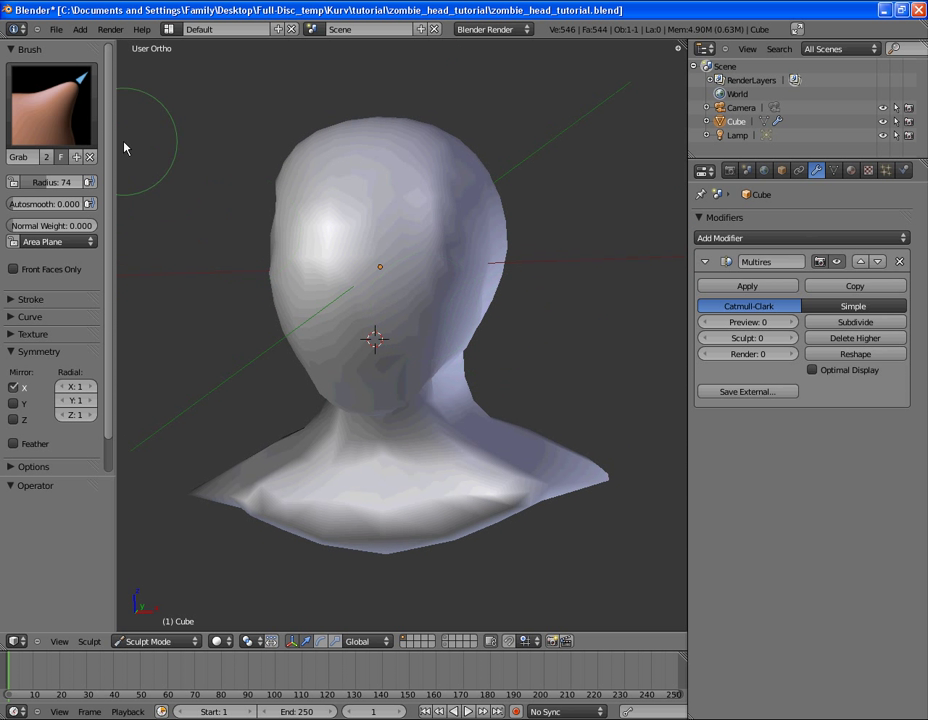
Add one Multires subdivision level and pull the right cheek contour inward
{"action": "left_click", "coordinate": [63, 97]}
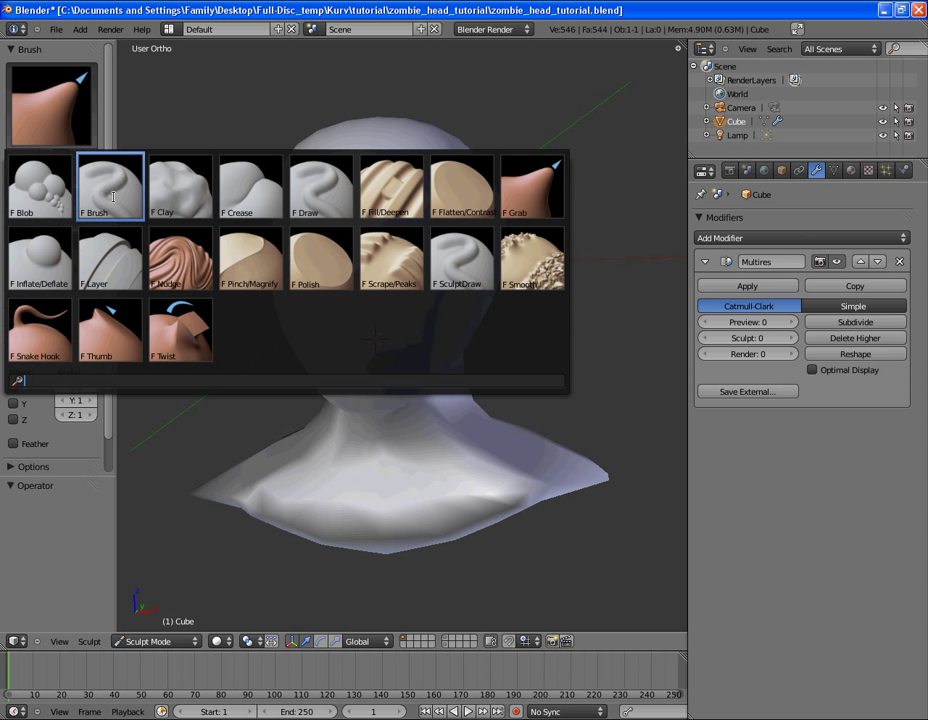
{"action": "left_click", "coordinate": [837, 325]}
{"action": "mouse_move", "coordinate": [514, 381]}
{"action": "middle_mouse_down"}
{"action": "mouse_move", "coordinate": [424, 428]}
{"action": "mouse_move", "coordinate": [313, 435]}
{"action": "mouse_move", "coordinate": [431, 462]}
{"action": "mouse_move", "coordinate": [493, 325]}
{"action": "mouse_move", "coordinate": [462, 222]}
{"action": "mouse_move", "coordinate": [370, 220]}
{"action": "mouse_move", "coordinate": [456, 348]}
{"action": "mouse_move", "coordinate": [443, 267]}
{"action": "mouse_move", "coordinate": [414, 213]}
{"action": "mouse_move", "coordinate": [454, 309]}
{"action": "middle_mouse_up"}
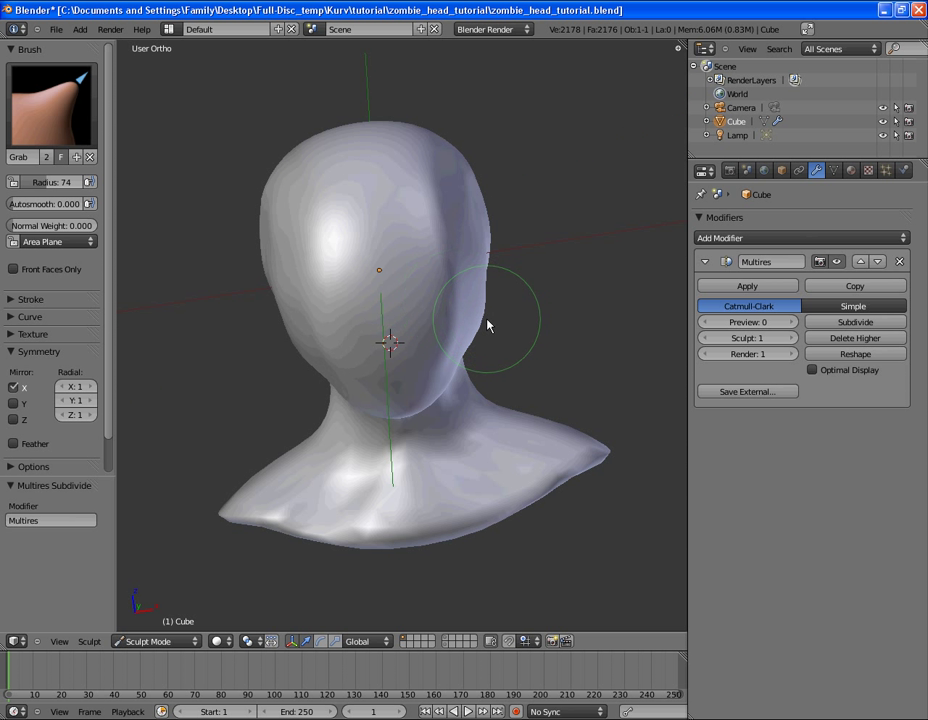
{"action": "mouse_move", "coordinate": [488, 289]}
{"action": "left_mouse_down"}
{"action": "mouse_move", "coordinate": [480, 288]}
{"action": "mouse_move", "coordinate": [478, 311]}
{"action": "mouse_move", "coordinate": [472, 300]}
{"action": "mouse_move", "coordinate": [466, 310]}
{"action": "left_mouse_up"}
{"action": "middle_click_drag", "start_coordinate": [466, 310], "coordinate": [455, 271]}
Orbit around the smoother head and neck to check the cheek shape
{"action": "scroll", "coordinate": [407, 308], "scroll_direction": "up", "scroll_amount": 4}
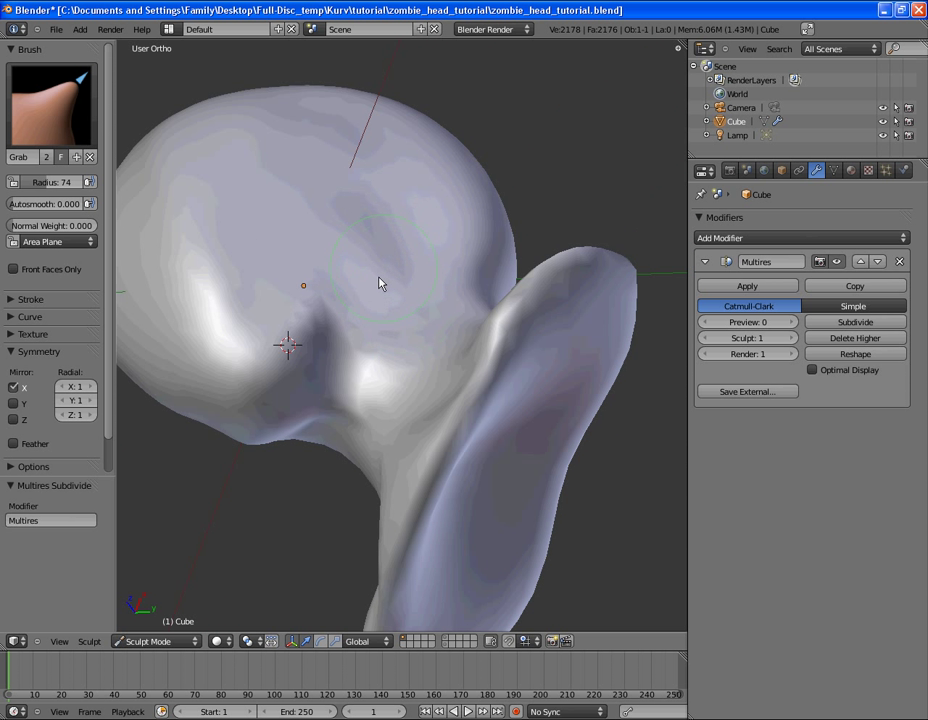
{"action": "mouse_move", "coordinate": [352, 337]}
{"action": "middle_mouse_down"}
{"action": "mouse_move", "coordinate": [404, 238]}
{"action": "mouse_move", "coordinate": [398, 275]}
{"action": "mouse_move", "coordinate": [355, 306]}
{"action": "mouse_move", "coordinate": [464, 427]}
{"action": "mouse_move", "coordinate": [321, 451]}
{"action": "mouse_move", "coordinate": [360, 451]}
{"action": "mouse_move", "coordinate": [380, 391]}
{"action": "mouse_move", "coordinate": [412, 499]}
{"action": "mouse_move", "coordinate": [443, 507]}
{"action": "mouse_move", "coordinate": [480, 443]}
{"action": "mouse_move", "coordinate": [350, 385]}
{"action": "mouse_move", "coordinate": [559, 400]}
{"action": "mouse_move", "coordinate": [495, 236]}
{"action": "mouse_move", "coordinate": [472, 257]}
{"action": "mouse_move", "coordinate": [447, 244]}
{"action": "mouse_move", "coordinate": [485, 311]}
{"action": "mouse_move", "coordinate": [470, 304]}
{"action": "mouse_move", "coordinate": [472, 344]}
{"action": "mouse_move", "coordinate": [400, 352]}
{"action": "mouse_move", "coordinate": [431, 323]}
{"action": "mouse_move", "coordinate": [424, 319]}
{"action": "mouse_move", "coordinate": [462, 375]}
{"action": "mouse_move", "coordinate": [549, 290]}
{"action": "mouse_move", "coordinate": [297, 407]}
{"action": "mouse_move", "coordinate": [458, 243]}
{"action": "mouse_move", "coordinate": [387, 329]}
{"action": "mouse_move", "coordinate": [491, 441]}
{"action": "mouse_move", "coordinate": [461, 339]}
{"action": "mouse_move", "coordinate": [389, 396]}
{"action": "mouse_move", "coordinate": [406, 354]}
{"action": "middle_mouse_up"}
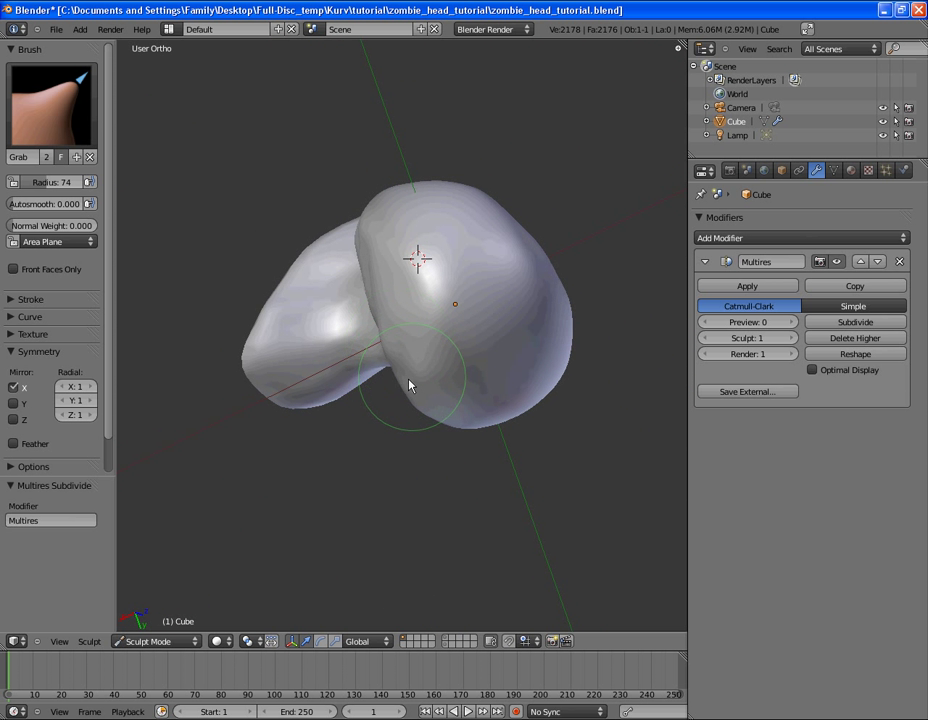
{"action": "mouse_move", "coordinate": [409, 385]}
{"action": "middle_mouse_down"}
{"action": "mouse_move", "coordinate": [501, 321]}
{"action": "mouse_move", "coordinate": [325, 325]}
{"action": "mouse_move", "coordinate": [659, 257]}
{"action": "mouse_move", "coordinate": [448, 301]}
{"action": "mouse_move", "coordinate": [499, 280]}
{"action": "mouse_move", "coordinate": [240, 372]}
{"action": "middle_mouse_up"}
{"action": "scroll", "coordinate": [448, 301], "scroll_direction": "up", "scroll_amount": 2}
{"action": "mouse_move", "coordinate": [300, 398]}
{"action": "middle_mouse_down"}
{"action": "mouse_move", "coordinate": [302, 414]}
{"action": "mouse_move", "coordinate": [242, 402]}
{"action": "mouse_move", "coordinate": [408, 408]}
{"action": "mouse_move", "coordinate": [362, 383]}
{"action": "mouse_move", "coordinate": [383, 244]}
{"action": "mouse_move", "coordinate": [272, 248]}
{"action": "mouse_move", "coordinate": [205, 279]}
{"action": "mouse_move", "coordinate": [383, 284]}
{"action": "mouse_move", "coordinate": [427, 275]}
{"action": "mouse_move", "coordinate": [435, 433]}
{"action": "mouse_move", "coordinate": [342, 596]}
{"action": "mouse_move", "coordinate": [311, 538]}
{"action": "mouse_move", "coordinate": [334, 451]}
{"action": "mouse_move", "coordinate": [271, 414]}
{"action": "mouse_move", "coordinate": [394, 427]}
{"action": "mouse_move", "coordinate": [452, 487]}
{"action": "mouse_move", "coordinate": [587, 455]}
{"action": "middle_mouse_up"}
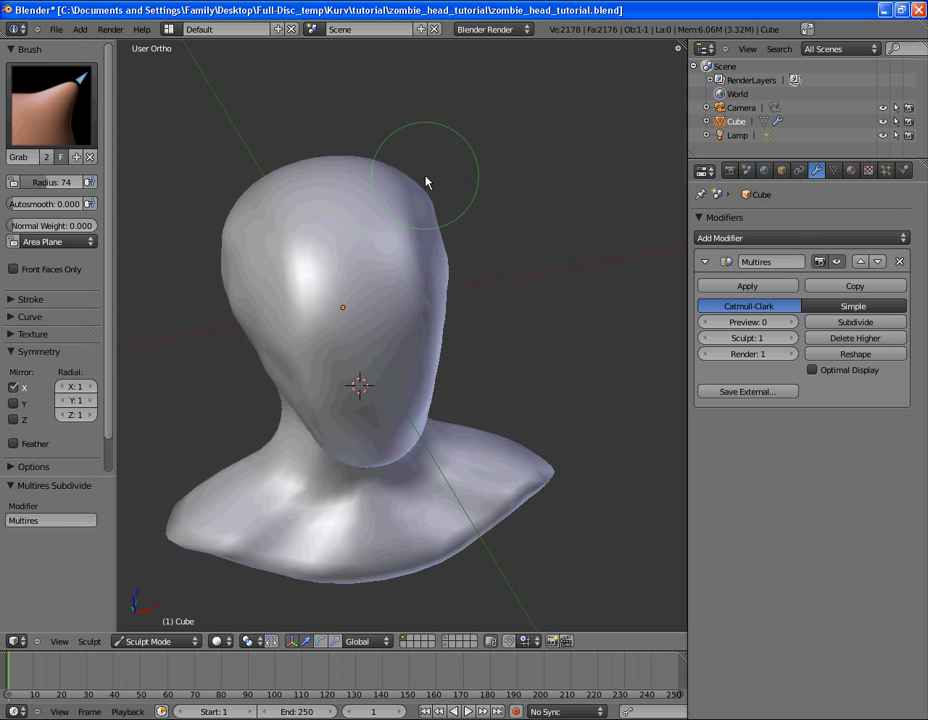
{"action": "mouse_move", "coordinate": [445, 270]}
{"action": "middle_mouse_down"}
{"action": "mouse_move", "coordinate": [418, 280]}
{"action": "mouse_move", "coordinate": [422, 240]}
{"action": "middle_mouse_up"}
Smooth the surface of the head with the Smooth brush
{"action": "key", "text": "s"}
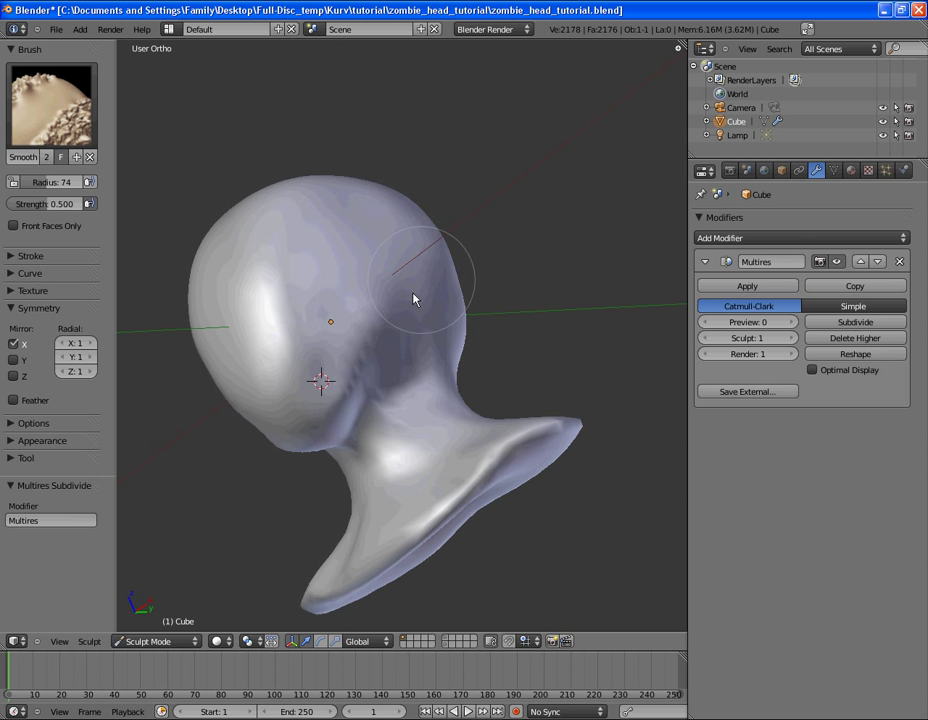
{"action": "mouse_move", "coordinate": [394, 315]}
{"action": "middle_mouse_down"}
{"action": "mouse_move", "coordinate": [429, 309]}
{"action": "mouse_move", "coordinate": [466, 352]}
{"action": "mouse_move", "coordinate": [425, 302]}
{"action": "middle_mouse_up"}
{"action": "mouse_move", "coordinate": [425, 302]}
{"action": "left_mouse_down"}
{"action": "mouse_move", "coordinate": [471, 278]}
{"action": "mouse_move", "coordinate": [472, 315]}
{"action": "left_mouse_up"}
{"action": "mouse_move", "coordinate": [472, 315]}
{"action": "middle_mouse_down"}
{"action": "mouse_move", "coordinate": [527, 414]}
{"action": "mouse_move", "coordinate": [539, 367]}
{"action": "mouse_move", "coordinate": [435, 375]}
{"action": "mouse_move", "coordinate": [418, 304]}
{"action": "middle_mouse_up"}
{"action": "mouse_move", "coordinate": [460, 335]}
{"action": "middle_mouse_down"}
{"action": "mouse_move", "coordinate": [404, 302]}
{"action": "mouse_move", "coordinate": [333, 308]}
{"action": "middle_mouse_up"}
Select the standard Brush at radius 31 and raise a ridge down the face centre
{"action": "left_click", "coordinate": [50, 90]}
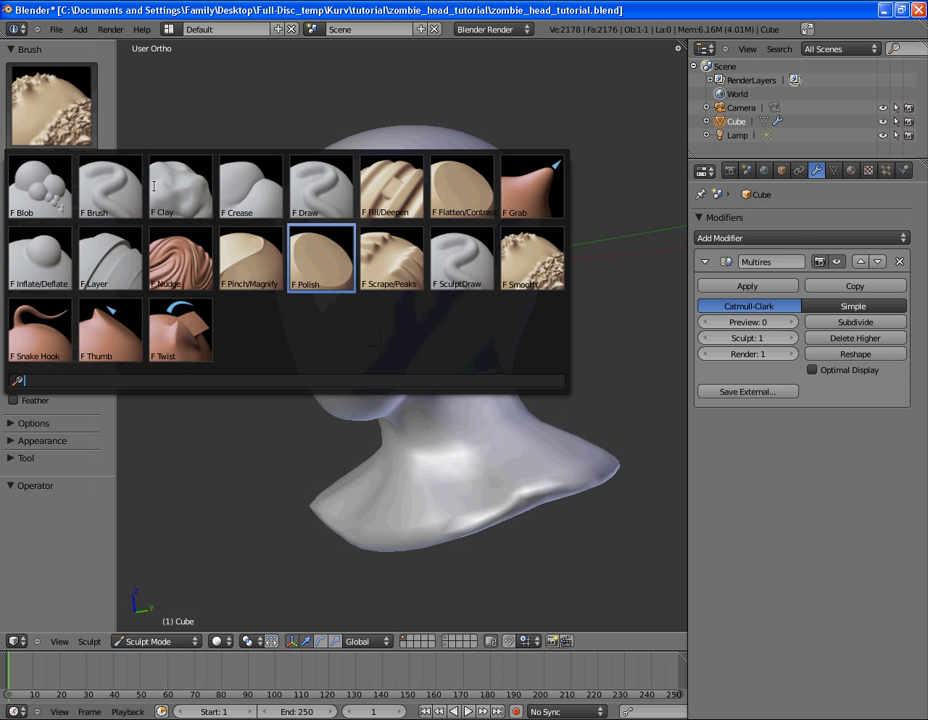
{"action": "left_click", "coordinate": [112, 188]}
{"action": "key", "text": "KP_1"}
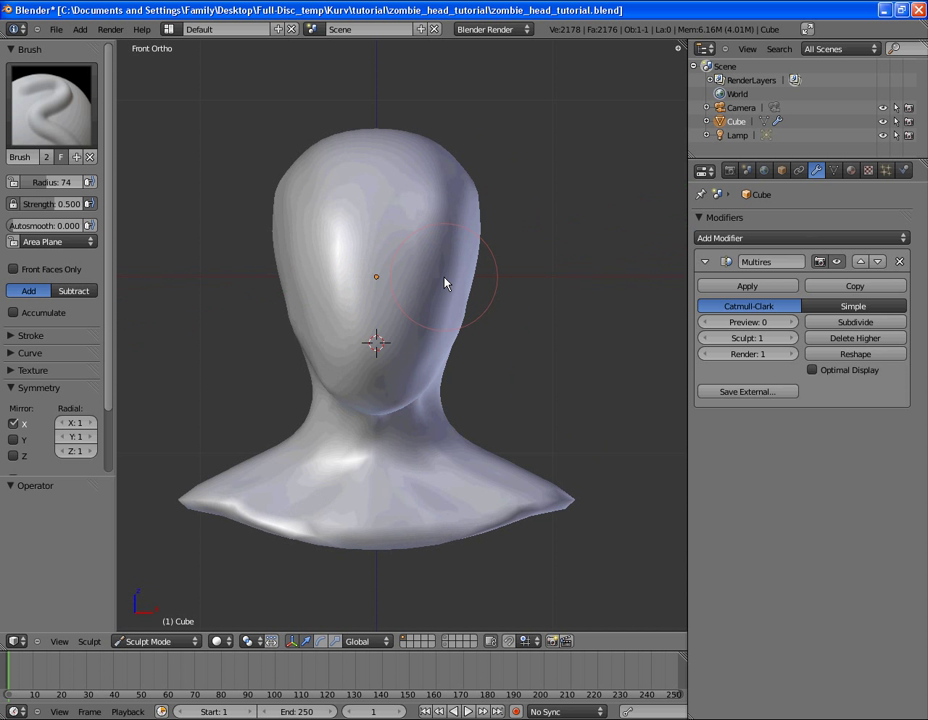
{"action": "key", "text": "f"}
{"action": "left_click", "coordinate": [410, 290]}
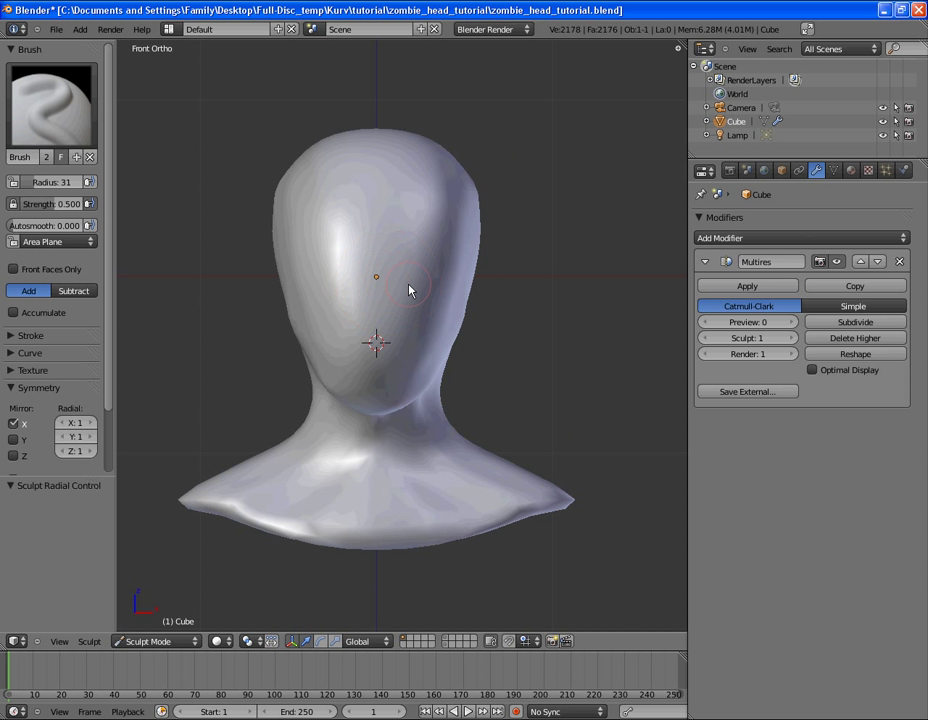
{"action": "scroll", "coordinate": [367, 226], "scroll_direction": "up", "scroll_amount": 2}
{"action": "mouse_move", "coordinate": [367, 226]}
{"action": "left_mouse_down"}
{"action": "mouse_move", "coordinate": [363, 301]}
{"action": "mouse_move", "coordinate": [366, 271]}
{"action": "mouse_move", "coordinate": [376, 307]}
{"action": "left_mouse_up"}
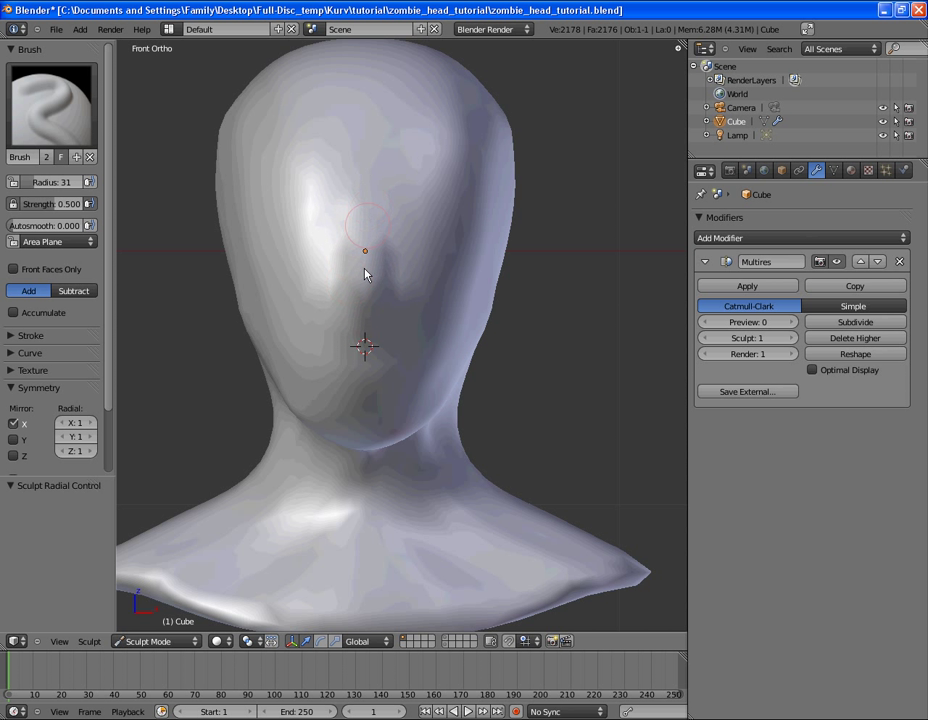
Reshape the cheek silhouette and check the head from the right side
{"action": "middle_click_drag", "start_coordinate": [360, 290], "coordinate": [303, 357]}
{"action": "left_click_drag", "start_coordinate": [303, 357], "coordinate": [260, 365]}
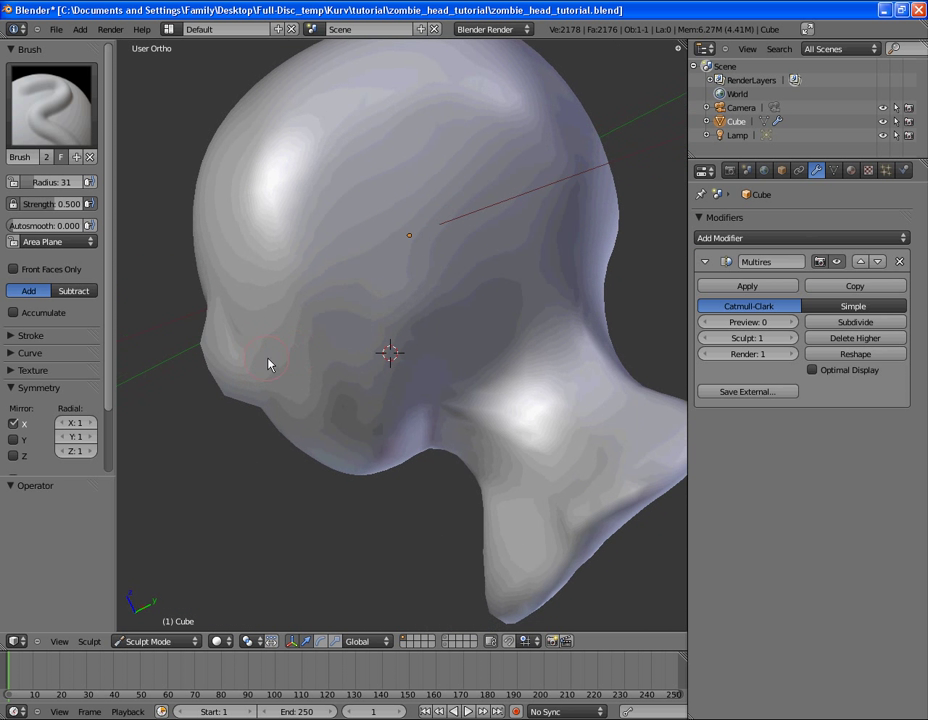
{"action": "middle_click_drag", "start_coordinate": [280, 355], "coordinate": [396, 240]}
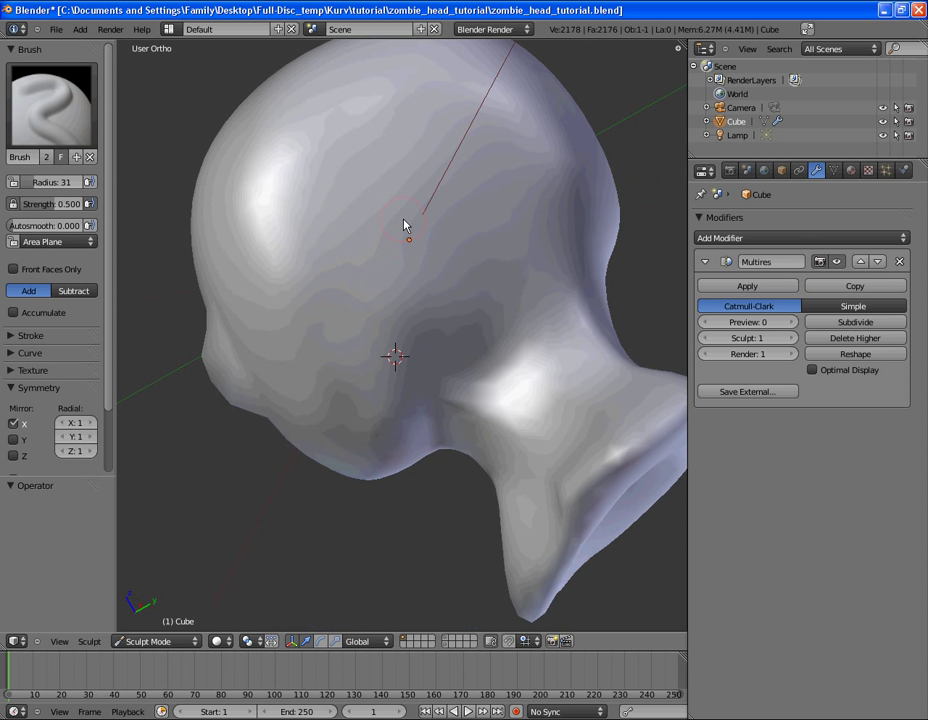
{"action": "key", "text": "KP_3"}
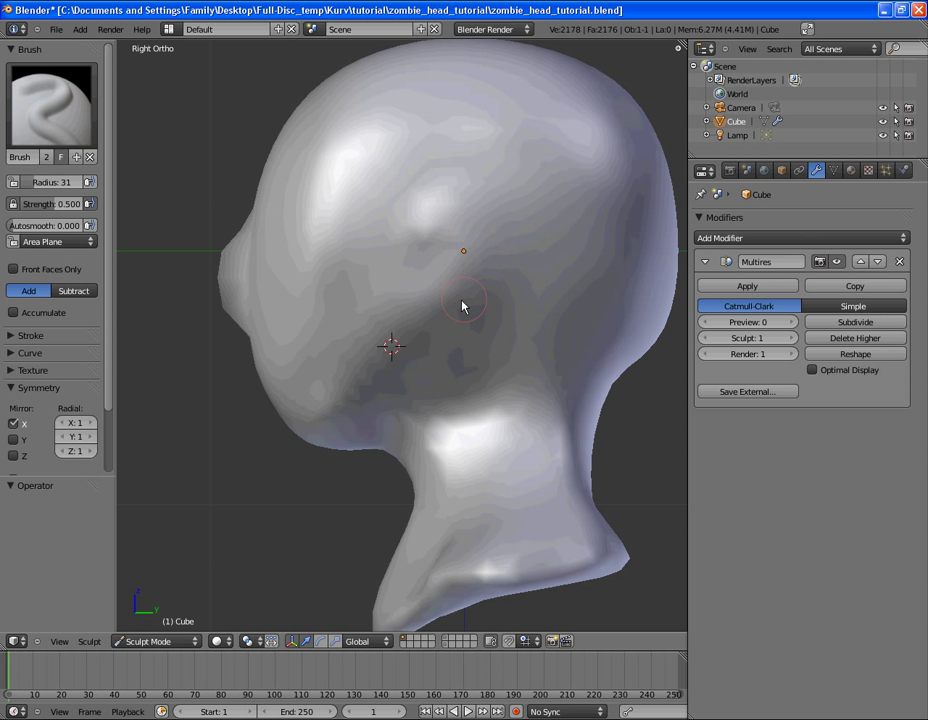
{"action": "middle_click_drag", "start_coordinate": [452, 300], "coordinate": [483, 296]}
{"action": "key", "text": "KP_3"}
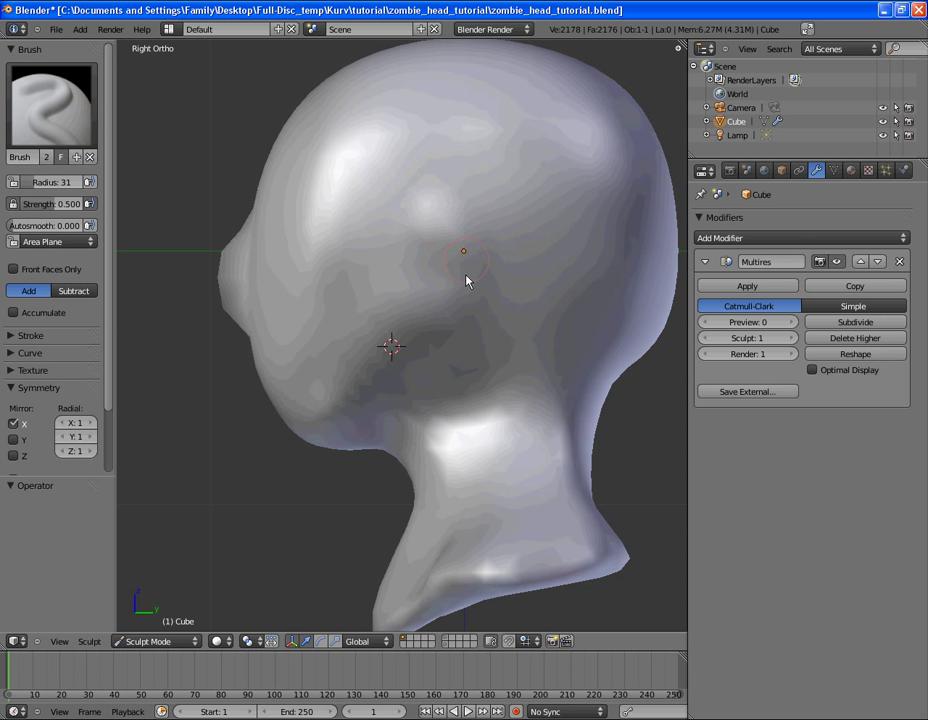
Subdivide the Multires to level 2 and sculpt raised bumps around the ear
{"action": "left_click", "coordinate": [855, 322]}
{"action": "scroll", "coordinate": [452, 322], "scroll_direction": "up", "scroll_amount": 1}
{"action": "mouse_move", "coordinate": [424, 305]}
{"action": "left_mouse_down"}
{"action": "mouse_move", "coordinate": [475, 272]}
{"action": "mouse_move", "coordinate": [431, 222]}
{"action": "mouse_move", "coordinate": [478, 213]}
{"action": "mouse_move", "coordinate": [441, 316]}
{"action": "mouse_move", "coordinate": [450, 189]}
{"action": "mouse_move", "coordinate": [480, 183]}
{"action": "mouse_move", "coordinate": [468, 307]}
{"action": "mouse_move", "coordinate": [456, 322]}
{"action": "mouse_move", "coordinate": [435, 193]}
{"action": "mouse_move", "coordinate": [494, 273]}
{"action": "left_mouse_up"}
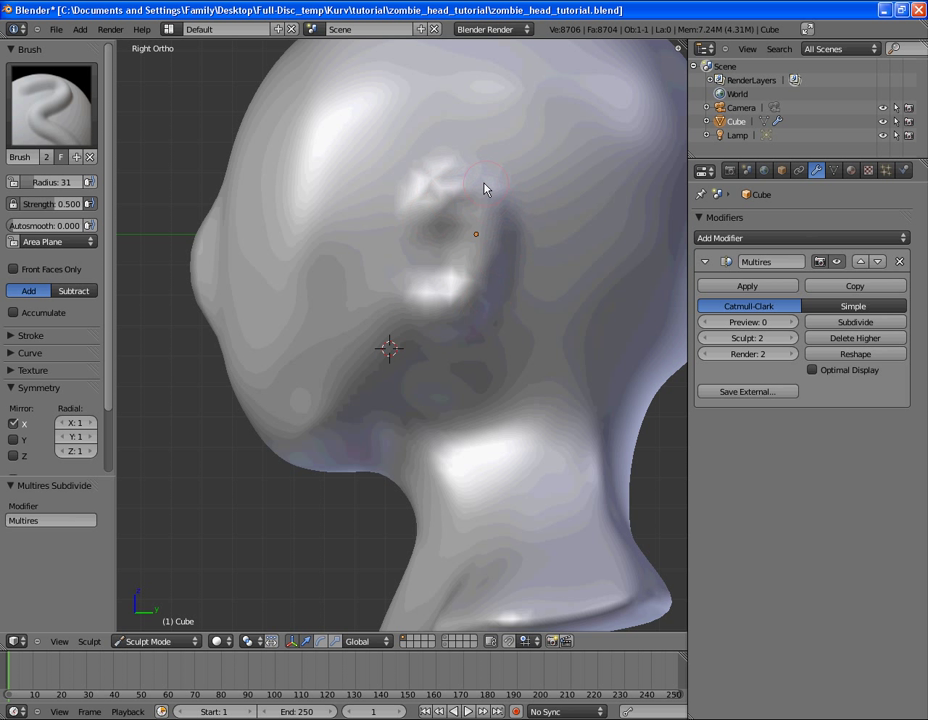
{"action": "scroll", "coordinate": [441, 296], "scroll_direction": "down", "scroll_amount": 3}
{"action": "middle_click_drag", "start_coordinate": [441, 296], "coordinate": [349, 302]}
Build the nose crease and deepen the eye sockets and brow from the front
{"action": "key", "text": "KP_3"}
{"action": "scroll", "coordinate": [460, 338], "scroll_direction": "up", "scroll_amount": 5}
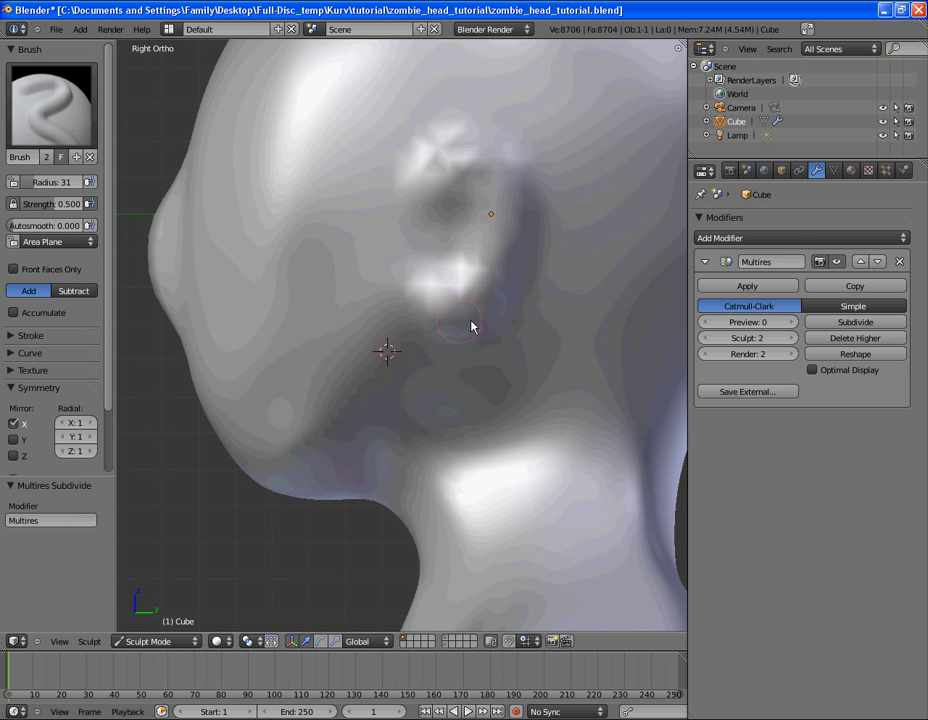
{"action": "scroll", "coordinate": [490, 190], "scroll_direction": "down", "scroll_amount": 2}
{"action": "scroll", "coordinate": [433, 193], "scroll_direction": "down", "scroll_amount": 3}
{"action": "middle_click_drag", "start_coordinate": [433, 193], "coordinate": [490, 343]}
{"action": "key", "text": "KP_1"}
{"action": "scroll", "coordinate": [377, 308], "scroll_direction": "up", "scroll_amount": 2}
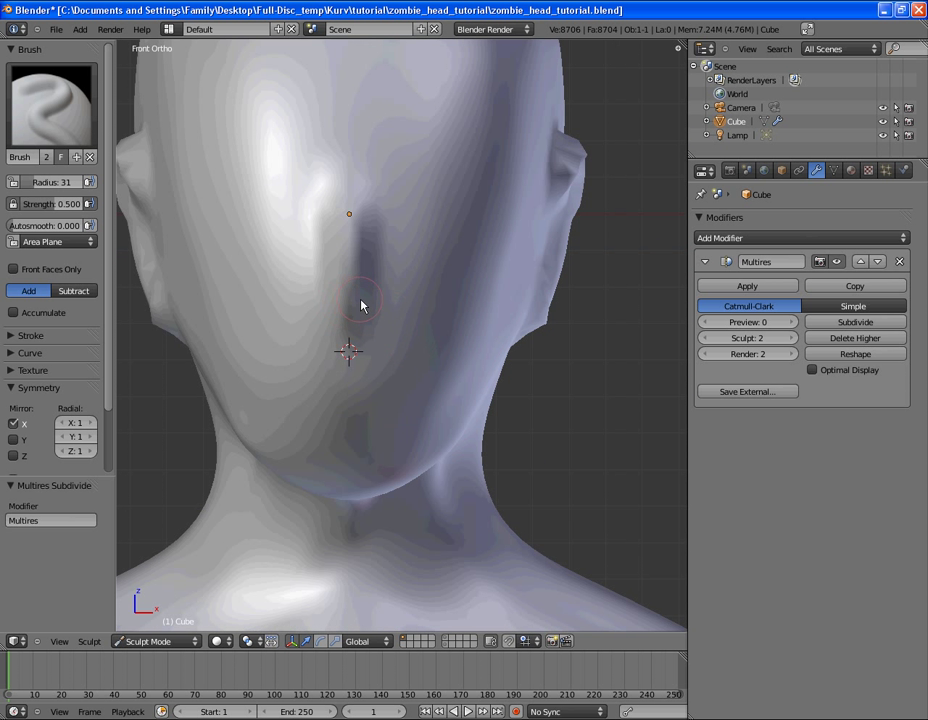
{"action": "left_click_drag", "start_coordinate": [360, 307], "coordinate": [392, 310]}
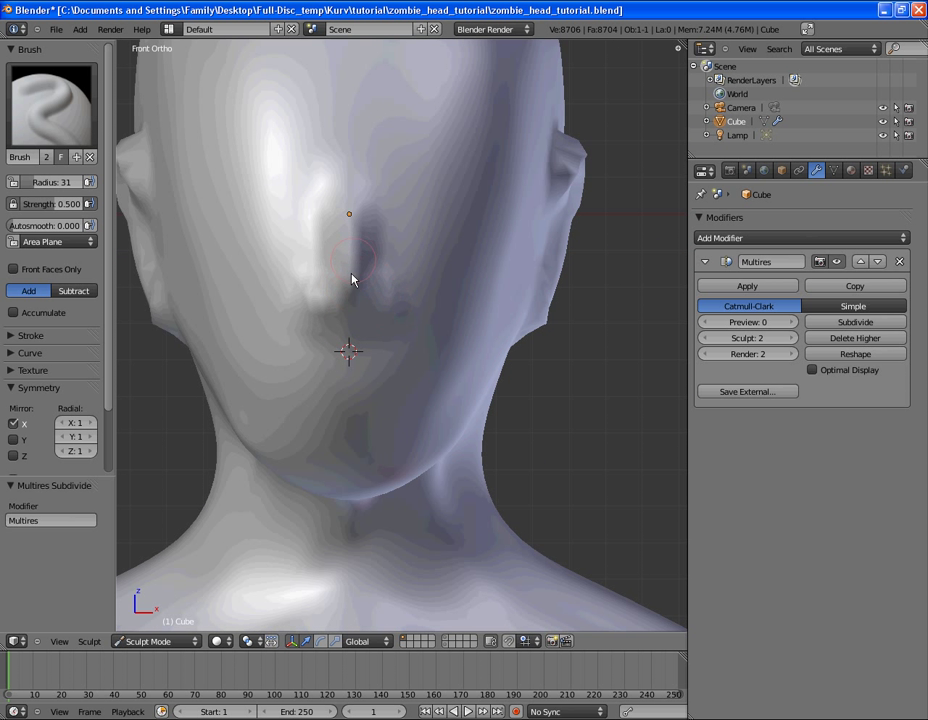
{"action": "mouse_move", "coordinate": [383, 172]}
{"action": "left_mouse_down"}
{"action": "mouse_move", "coordinate": [350, 161]}
{"action": "mouse_move", "coordinate": [489, 168]}
{"action": "left_mouse_up"}
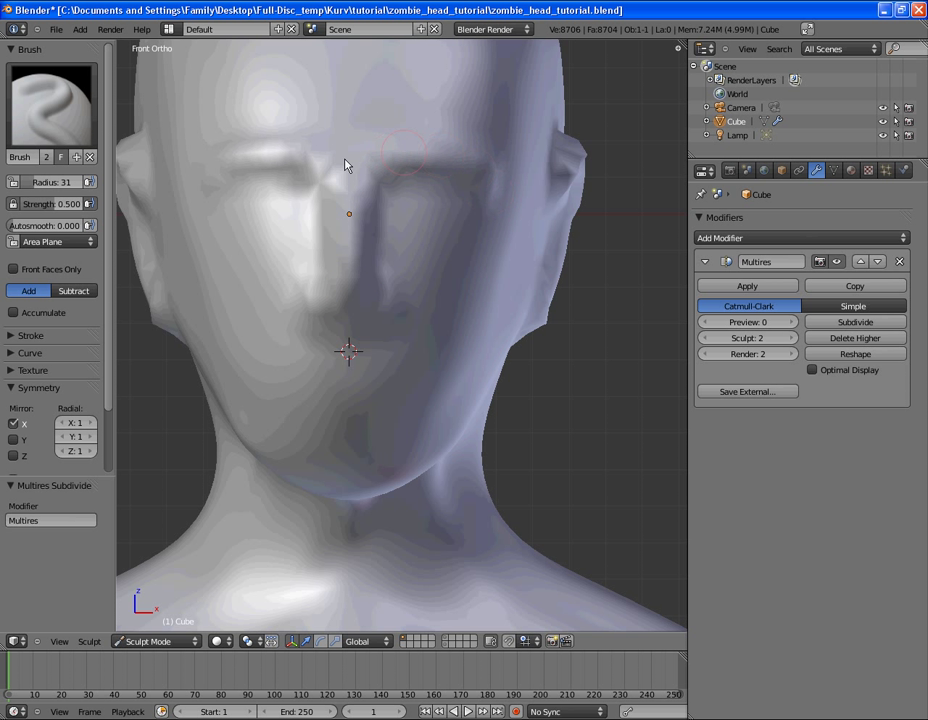
{"action": "mouse_move", "coordinate": [352, 166]}
{"action": "left_mouse_down"}
{"action": "mouse_move", "coordinate": [427, 160]}
{"action": "mouse_move", "coordinate": [392, 167]}
{"action": "left_mouse_up"}
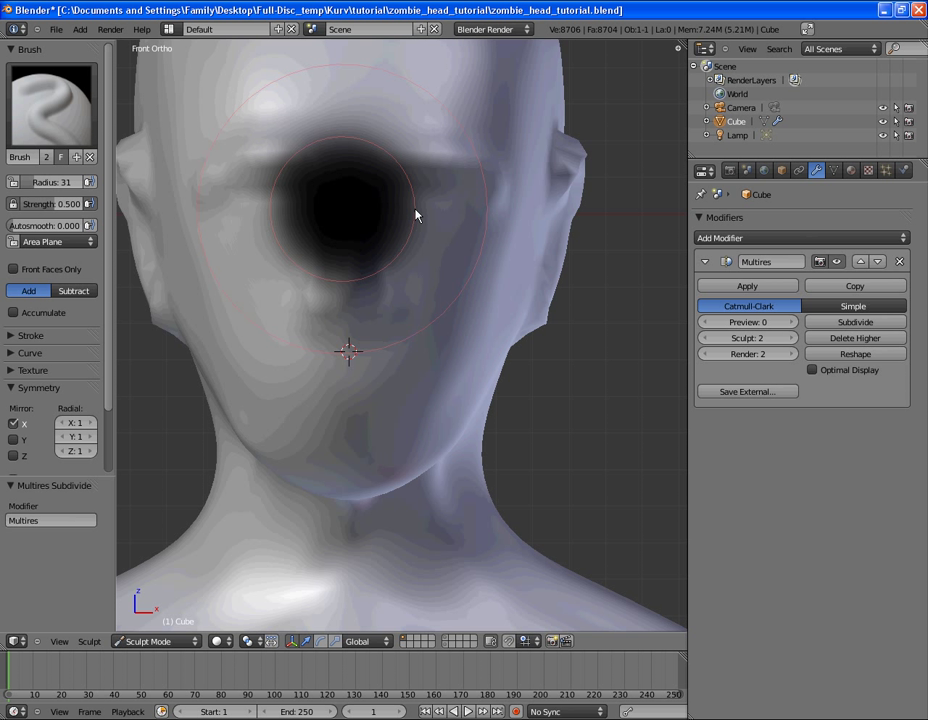
Raise brush strength to 0.779, then bulk up the brow ridge and lower face
{"action": "key", "text": "f"}
{"action": "left_click", "coordinate": [373, 205]}
{"action": "middle_click_drag", "start_coordinate": [373, 205], "coordinate": [396, 215]}
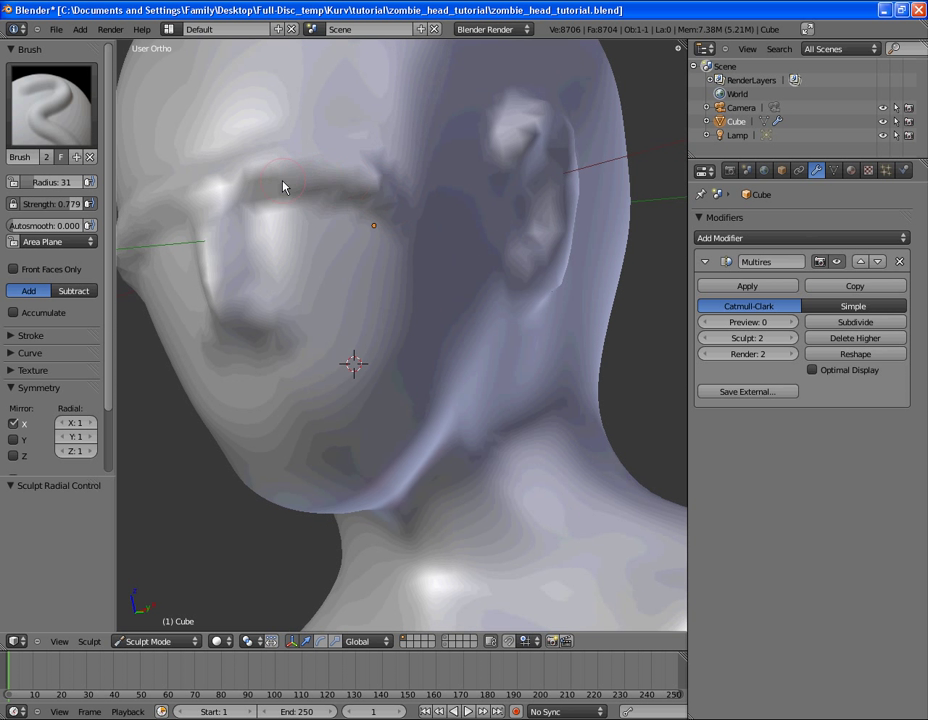
{"action": "left_click_drag", "start_coordinate": [271, 183], "coordinate": [256, 189]}
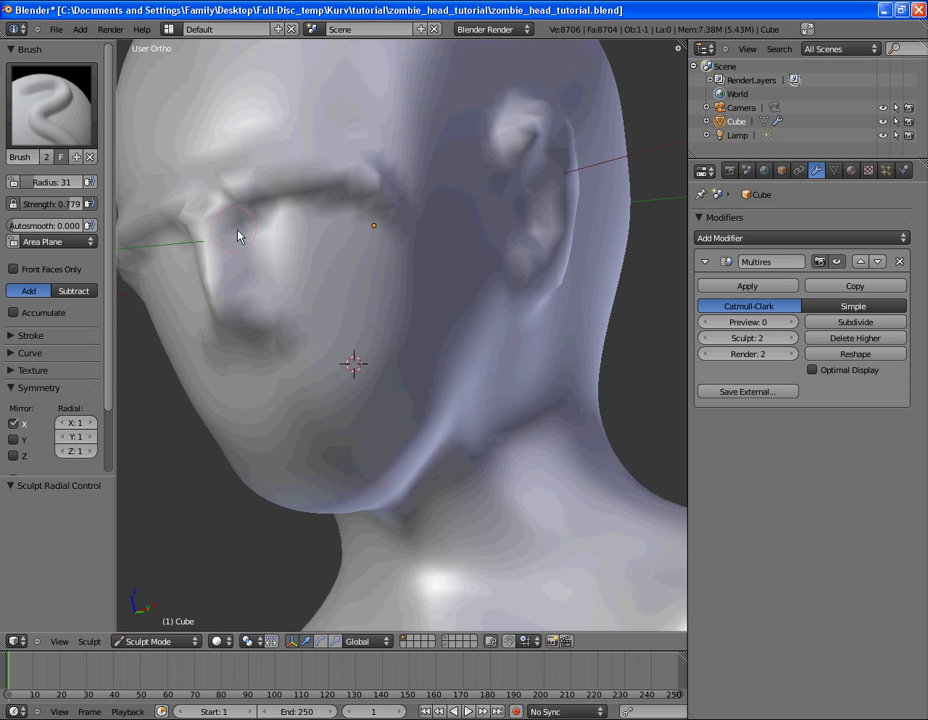
{"action": "middle_click_drag", "start_coordinate": [263, 265], "coordinate": [307, 403]}
{"action": "mouse_move", "coordinate": [307, 403]}
{"action": "left_mouse_down"}
{"action": "mouse_move", "coordinate": [311, 414]}
{"action": "mouse_move", "coordinate": [352, 408]}
{"action": "left_mouse_up"}
{"action": "middle_click_drag", "start_coordinate": [352, 408], "coordinate": [349, 333]}
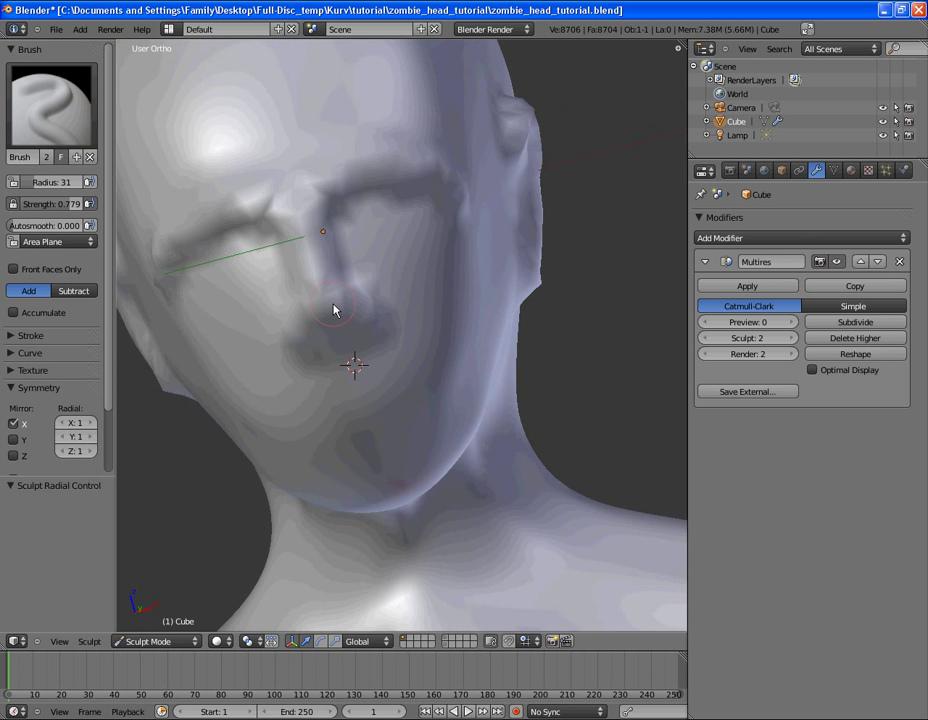
{"action": "key", "text": "KP_3"}
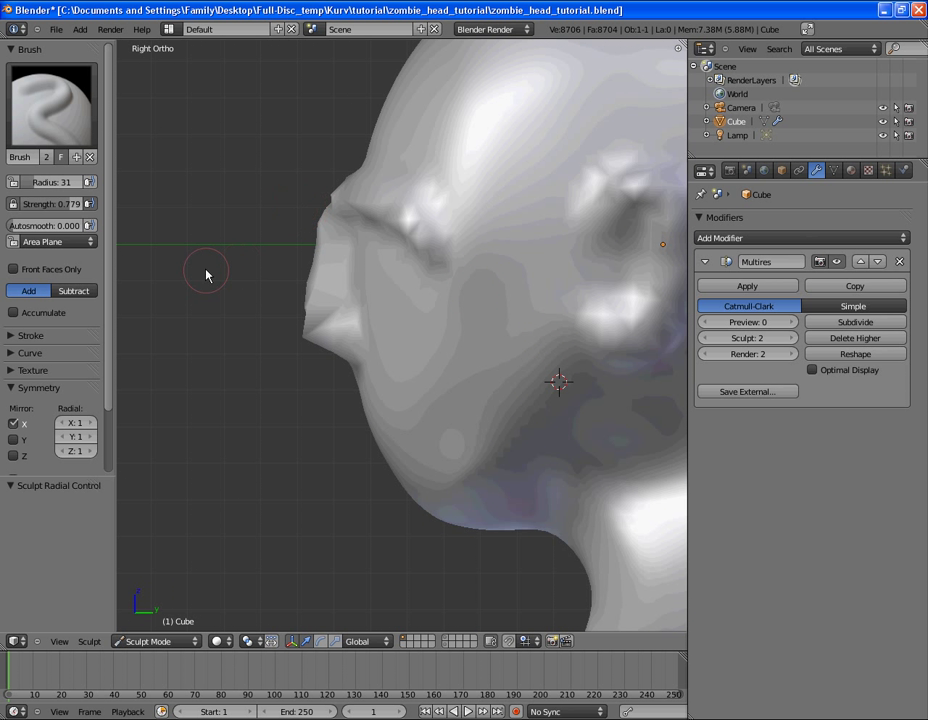
Try the brush in Subtract mode around the face, then revert to Add
{"action": "left_click", "coordinate": [74, 292]}
{"action": "middle_click_drag", "start_coordinate": [290, 300], "coordinate": [348, 228]}
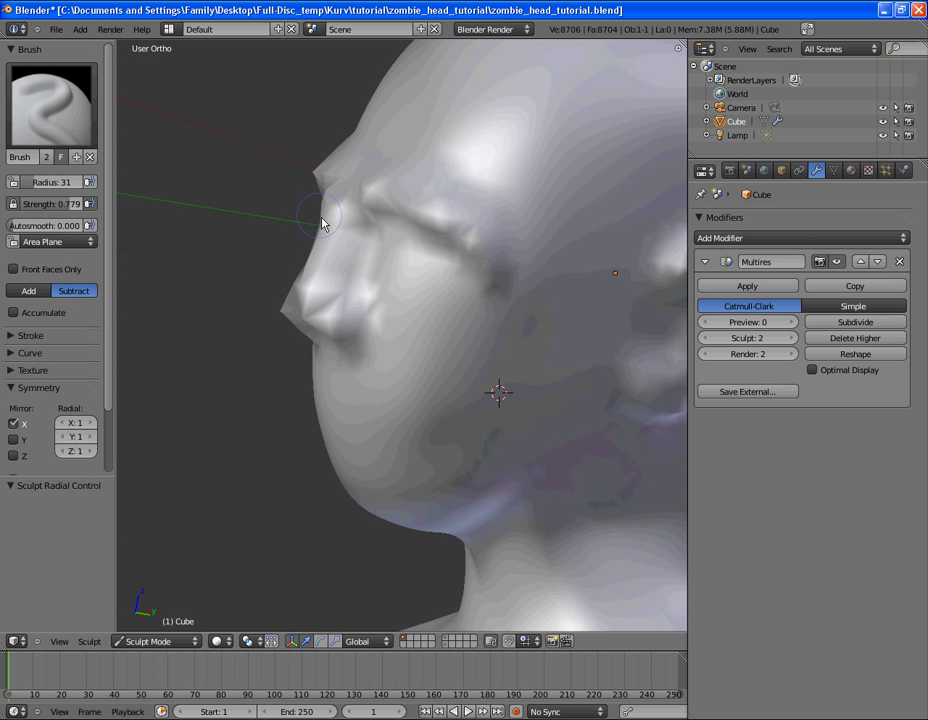
{"action": "middle_click_drag", "start_coordinate": [332, 280], "coordinate": [428, 192]}
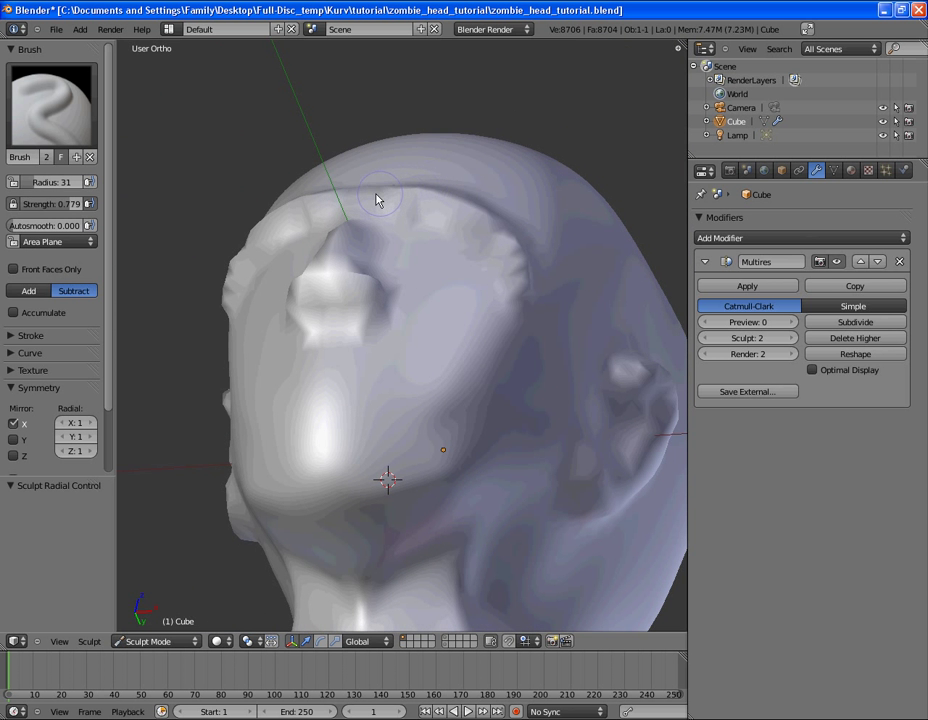
{"action": "middle_click_drag", "start_coordinate": [371, 190], "coordinate": [245, 208]}
{"action": "left_click", "coordinate": [50, 290]}
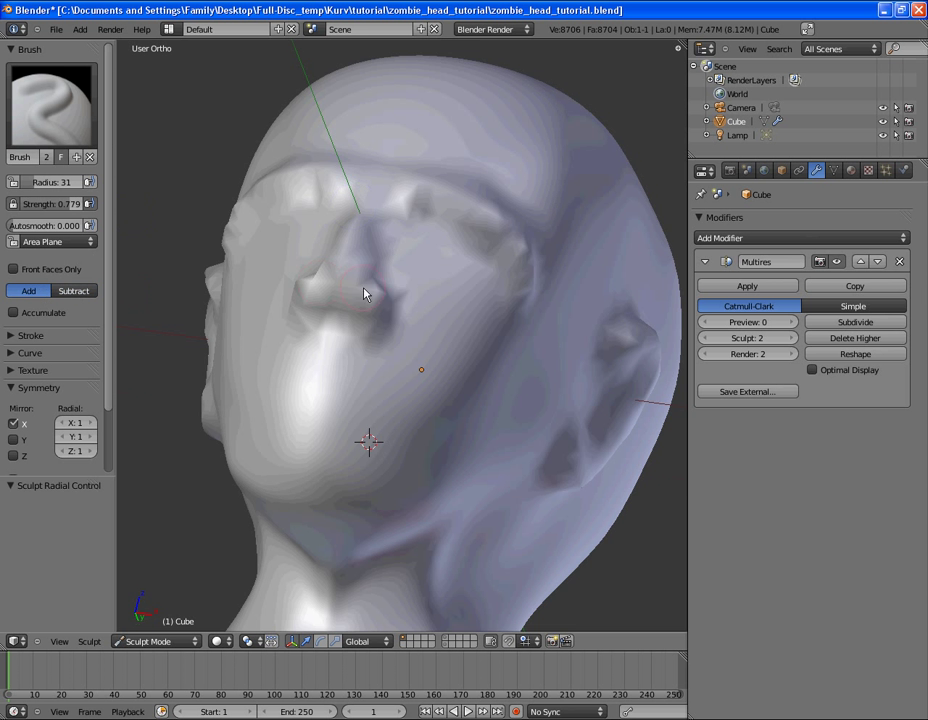
{"action": "mouse_move", "coordinate": [369, 285]}
{"action": "middle_mouse_down"}
{"action": "mouse_move", "coordinate": [354, 271]}
{"action": "mouse_move", "coordinate": [435, 244]}
{"action": "mouse_move", "coordinate": [398, 294]}
{"action": "mouse_move", "coordinate": [269, 319]}
{"action": "mouse_move", "coordinate": [441, 317]}
{"action": "mouse_move", "coordinate": [359, 358]}
{"action": "mouse_move", "coordinate": [399, 280]}
{"action": "mouse_move", "coordinate": [360, 300]}
{"action": "mouse_move", "coordinate": [218, 268]}
{"action": "middle_mouse_up"}
Switch to Subtract at radius 61 and carve the eye sockets deeper
{"action": "left_click", "coordinate": [97, 295]}
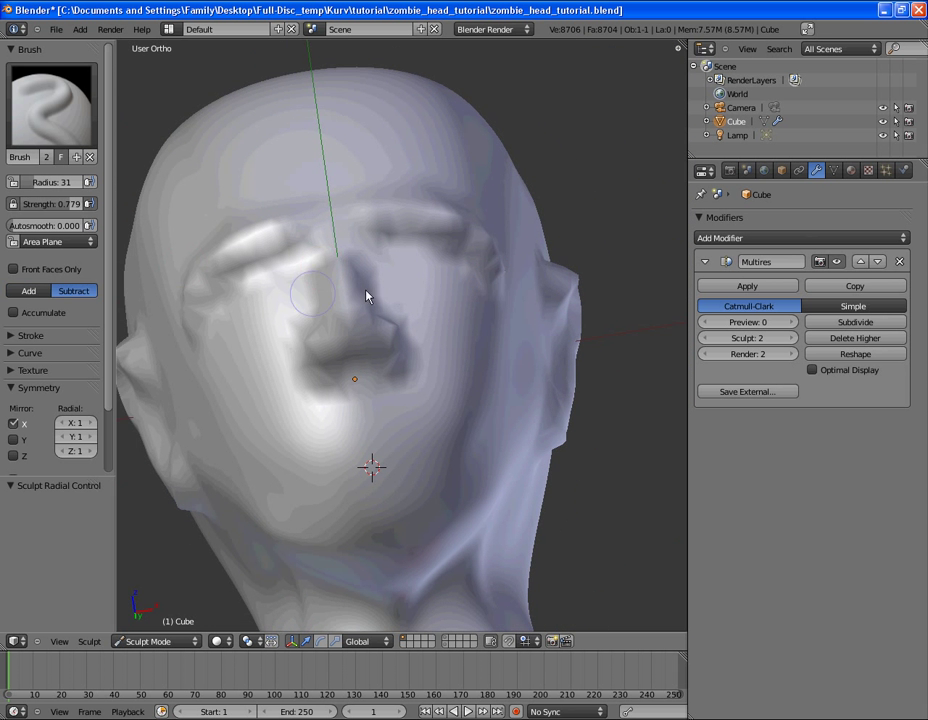
{"action": "middle_click_drag", "start_coordinate": [437, 290], "coordinate": [393, 263]}
{"action": "key", "text": "f"}
{"action": "left_click", "coordinate": [405, 262]}
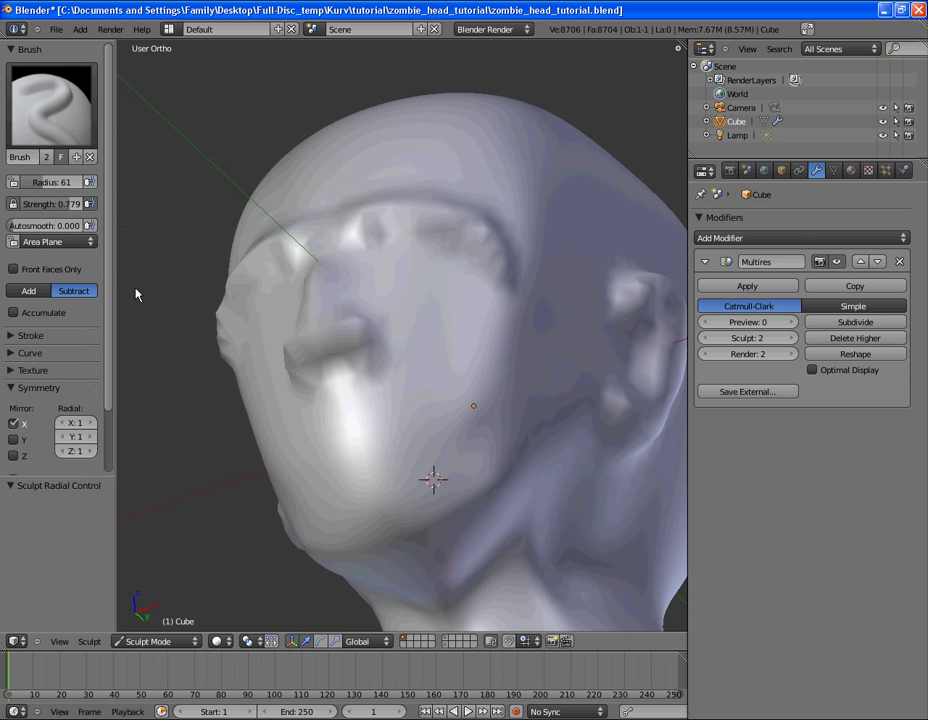
{"action": "middle_click_drag", "start_coordinate": [232, 286], "coordinate": [443, 239]}
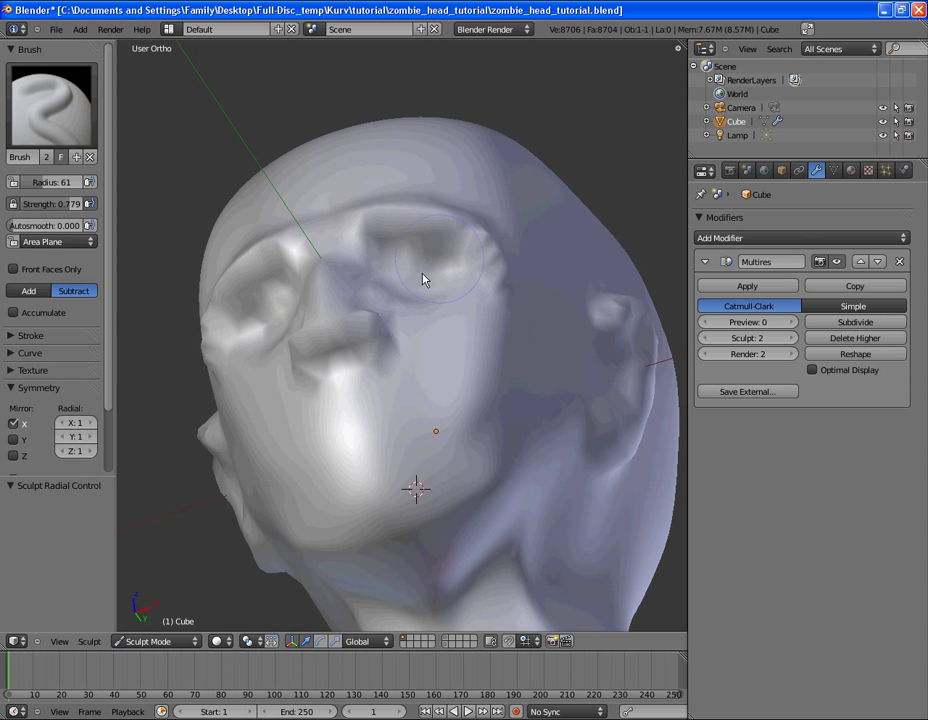
{"action": "mouse_move", "coordinate": [400, 271]}
{"action": "middle_mouse_down"}
{"action": "mouse_move", "coordinate": [432, 341]}
{"action": "mouse_move", "coordinate": [418, 286]}
{"action": "mouse_move", "coordinate": [385, 264]}
{"action": "middle_mouse_up"}
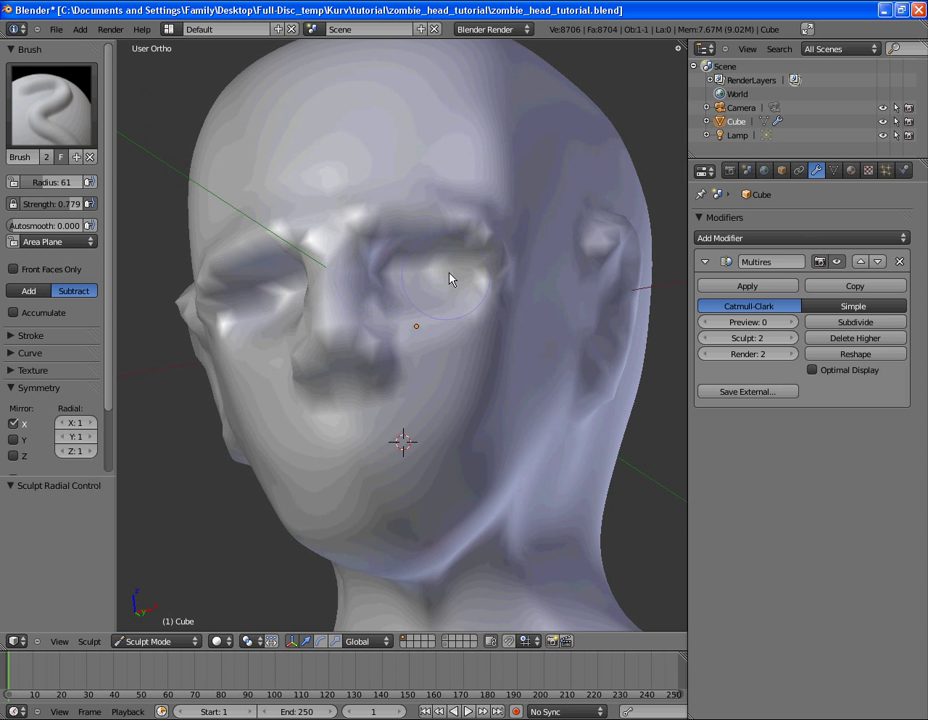
{"action": "mouse_move", "coordinate": [451, 275]}
{"action": "middle_mouse_down"}
{"action": "mouse_move", "coordinate": [390, 289]}
{"action": "mouse_move", "coordinate": [429, 259]}
{"action": "mouse_move", "coordinate": [443, 343]}
{"action": "mouse_move", "coordinate": [545, 336]}
{"action": "mouse_move", "coordinate": [586, 317]}
{"action": "mouse_move", "coordinate": [443, 375]}
{"action": "mouse_move", "coordinate": [414, 365]}
{"action": "mouse_move", "coordinate": [450, 360]}
{"action": "mouse_move", "coordinate": [414, 352]}
{"action": "mouse_move", "coordinate": [458, 302]}
{"action": "mouse_move", "coordinate": [514, 296]}
{"action": "mouse_move", "coordinate": [383, 276]}
{"action": "mouse_move", "coordinate": [406, 319]}
{"action": "mouse_move", "coordinate": [449, 338]}
{"action": "mouse_move", "coordinate": [400, 338]}
{"action": "mouse_move", "coordinate": [441, 339]}
{"action": "mouse_move", "coordinate": [439, 331]}
{"action": "middle_mouse_up"}
Sink the cheeks below the sockets, then set the brush back to Add
{"action": "scroll", "coordinate": [439, 331], "scroll_direction": "down", "scroll_amount": 3}
{"action": "scroll", "coordinate": [431, 321], "scroll_direction": "up", "scroll_amount": 4}
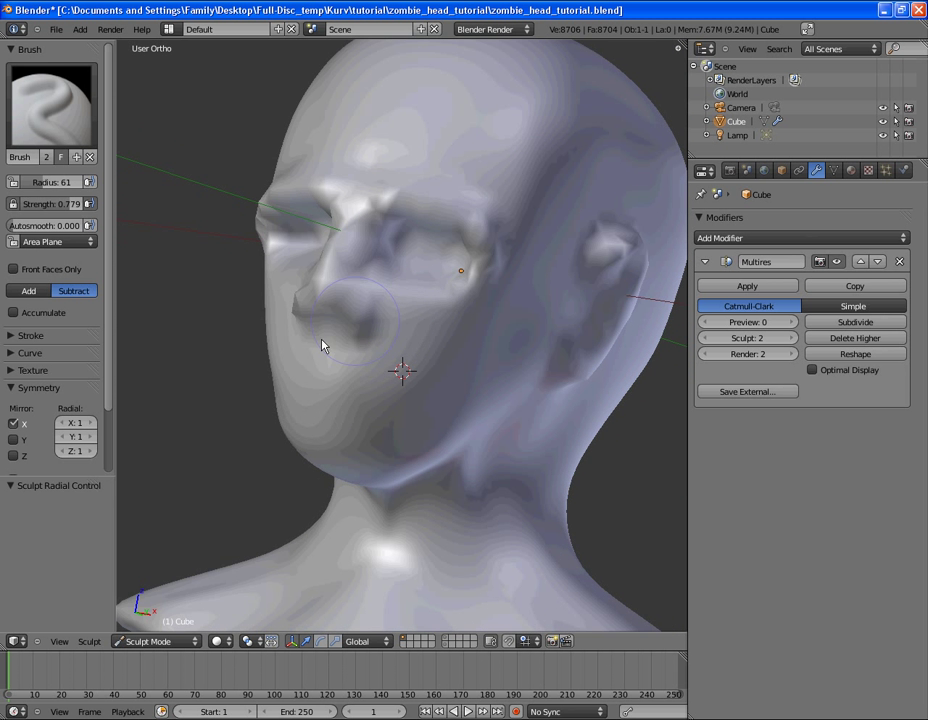
{"action": "left_click", "coordinate": [29, 290]}
{"action": "mouse_move", "coordinate": [408, 294]}
{"action": "middle_mouse_down"}
{"action": "mouse_move", "coordinate": [379, 298]}
{"action": "mouse_move", "coordinate": [375, 331]}
{"action": "mouse_move", "coordinate": [493, 290]}
{"action": "middle_mouse_up"}
{"action": "left_click_drag", "start_coordinate": [437, 285], "coordinate": [520, 296]}
Lower the brush strength to 0.340 and frame the head
{"action": "key", "text": "shift+f"}
{"action": "left_click", "coordinate": [439, 290]}
{"action": "mouse_move", "coordinate": [439, 290]}
{"action": "middle_mouse_down"}
{"action": "mouse_move", "coordinate": [407, 301]}
{"action": "mouse_move", "coordinate": [420, 277]}
{"action": "middle_mouse_up"}
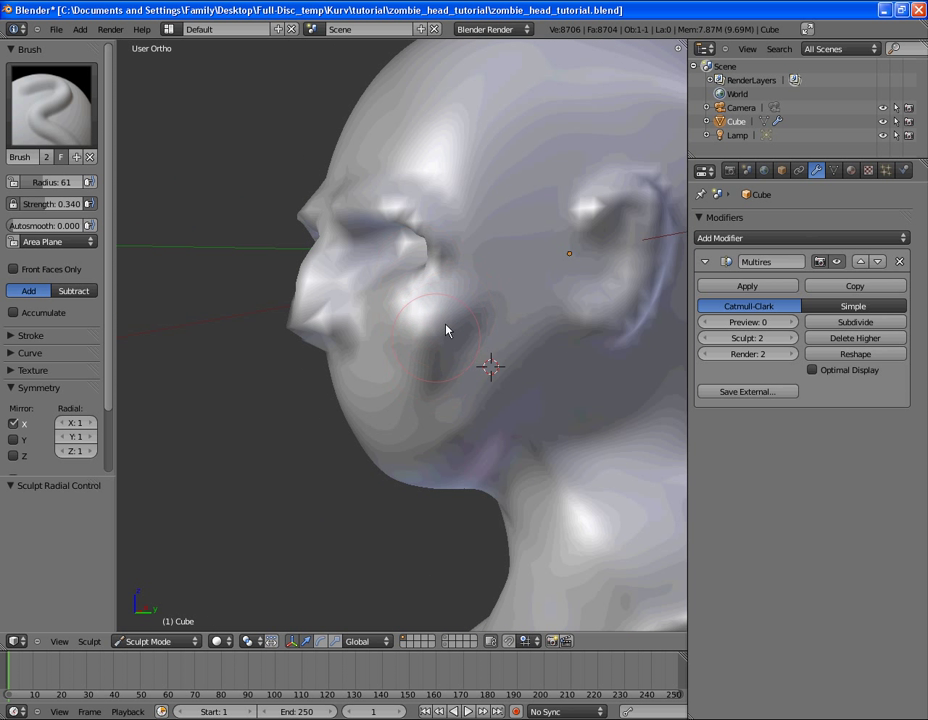
{"action": "mouse_move", "coordinate": [480, 290]}
{"action": "middle_mouse_down"}
{"action": "mouse_move", "coordinate": [555, 217]}
{"action": "mouse_move", "coordinate": [437, 320]}
{"action": "middle_mouse_up"}
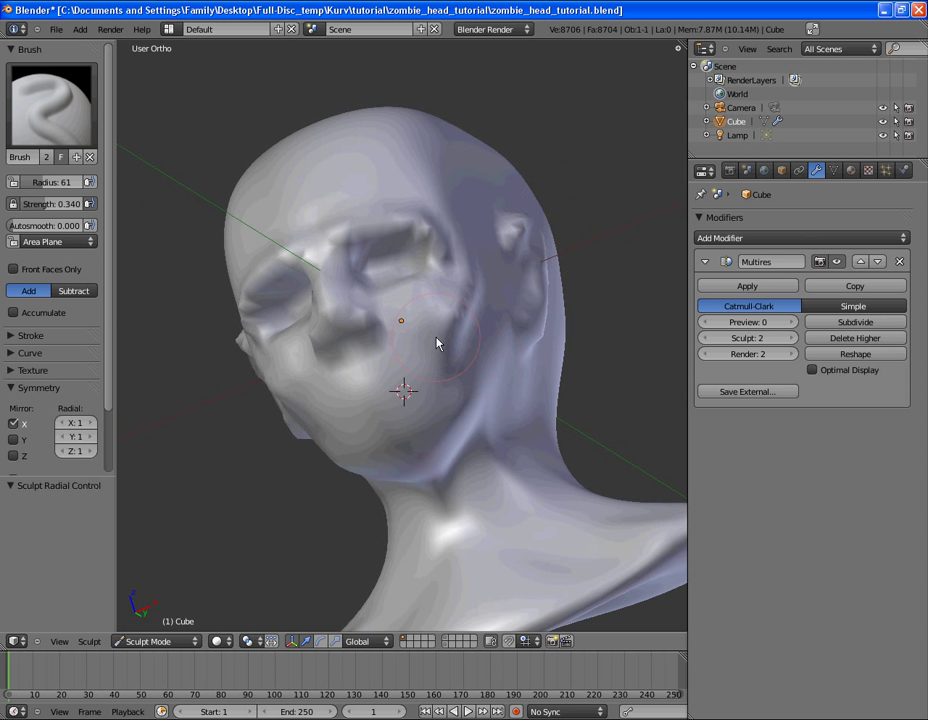
{"action": "scroll", "coordinate": [437, 352], "scroll_direction": "up", "scroll_amount": 3}
{"action": "mouse_move", "coordinate": [404, 365]}
{"action": "middle_mouse_down", "text": "shift"}
{"action": "mouse_move", "coordinate": [444, 246]}
{"action": "mouse_move", "coordinate": [472, 290]}
{"action": "mouse_move", "coordinate": [400, 290]}
{"action": "middle_mouse_up", "text": "shift"}
Shrink the brush to 27, try 112, then settle on radius 72
{"action": "key", "text": "bracketleft"}
{"action": "key", "text": "bracketleft"}
{"action": "key", "text": "bracketleft"}
{"action": "key", "text": "bracketleft"}
{"action": "key", "text": "bracketleft"}
{"action": "key", "text": "bracketleft"}
{"action": "key", "text": "bracketleft"}
{"action": "key", "text": "f"}
{"action": "left_click", "coordinate": [477, 296]}
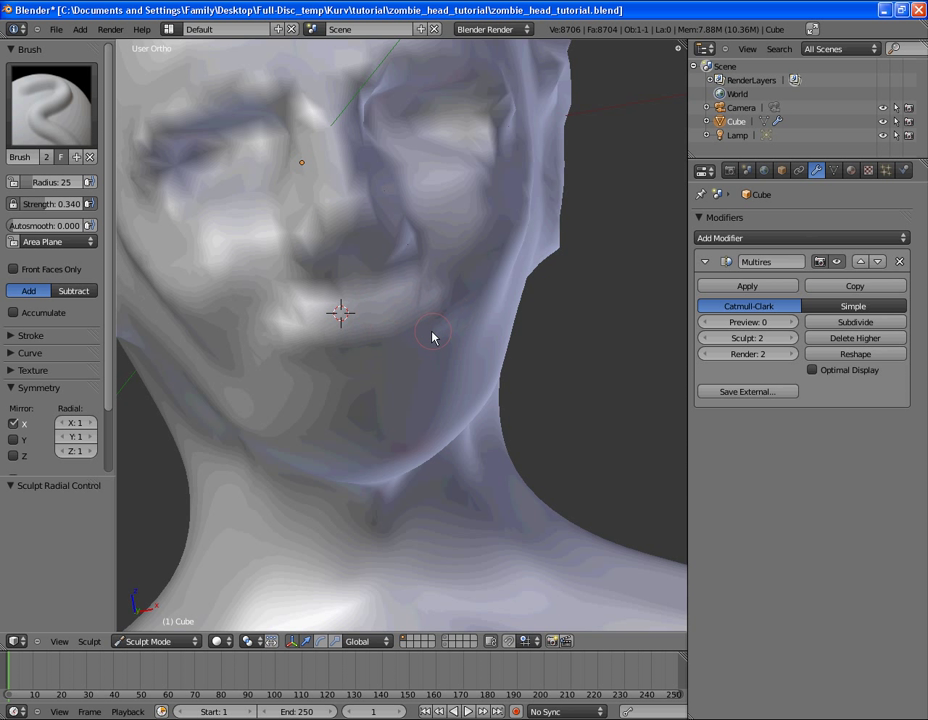
{"action": "mouse_move", "coordinate": [379, 346]}
{"action": "middle_mouse_down"}
{"action": "mouse_move", "coordinate": [379, 331]}
{"action": "mouse_move", "coordinate": [392, 326]}
{"action": "middle_mouse_up"}
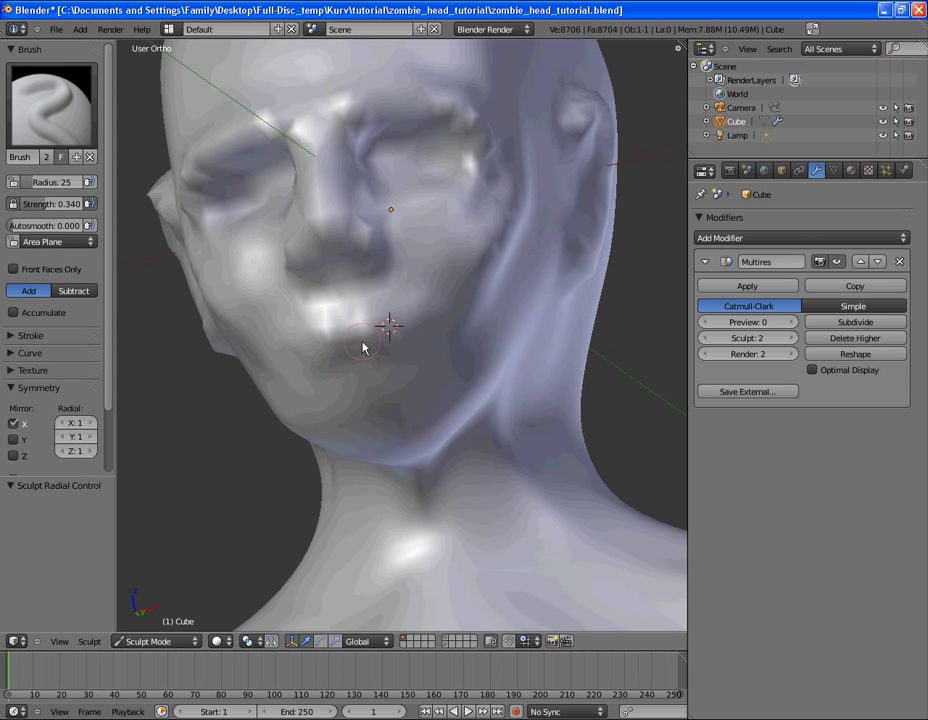
{"action": "middle_click_drag", "start_coordinate": [400, 312], "coordinate": [408, 325]}
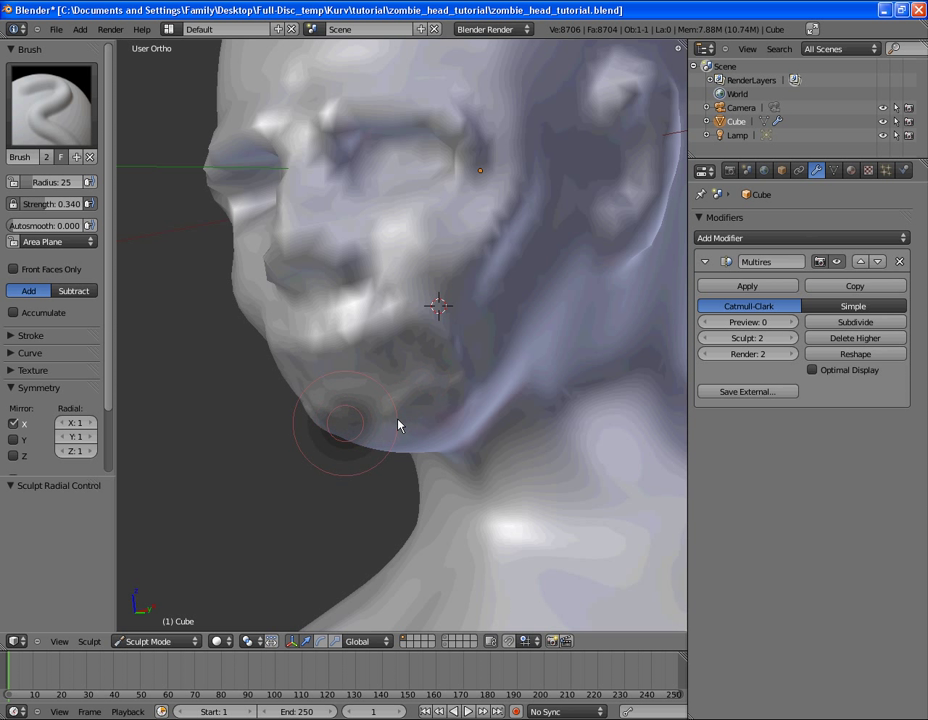
{"action": "mouse_move", "coordinate": [397, 424]}
{"action": "middle_mouse_down"}
{"action": "mouse_move", "coordinate": [389, 408]}
{"action": "mouse_move", "coordinate": [360, 435]}
{"action": "mouse_move", "coordinate": [431, 429]}
{"action": "mouse_move", "coordinate": [405, 412]}
{"action": "mouse_move", "coordinate": [368, 428]}
{"action": "mouse_move", "coordinate": [408, 321]}
{"action": "mouse_move", "coordinate": [460, 356]}
{"action": "mouse_move", "coordinate": [412, 325]}
{"action": "middle_mouse_up"}
{"action": "key", "text": "f"}
{"action": "left_click", "coordinate": [354, 426]}
Switch the brush to Subtract and carve deep sunken grooves down the cheek
{"action": "scroll", "coordinate": [408, 321], "scroll_direction": "up", "scroll_amount": 2}
{"action": "left_click", "coordinate": [74, 290]}
{"action": "mouse_move", "coordinate": [403, 347]}
{"action": "left_mouse_down"}
{"action": "mouse_move", "coordinate": [462, 271]}
{"action": "mouse_move", "coordinate": [423, 287]}
{"action": "mouse_move", "coordinate": [389, 320]}
{"action": "mouse_move", "coordinate": [456, 336]}
{"action": "left_mouse_up"}
{"action": "middle_click_drag", "start_coordinate": [456, 336], "coordinate": [522, 338]}
{"action": "mouse_move", "coordinate": [531, 304]}
{"action": "left_mouse_down"}
{"action": "mouse_move", "coordinate": [450, 406]}
{"action": "mouse_move", "coordinate": [424, 424]}
{"action": "left_mouse_up"}
{"action": "mouse_move", "coordinate": [424, 424]}
{"action": "middle_mouse_down"}
{"action": "mouse_move", "coordinate": [507, 343]}
{"action": "mouse_move", "coordinate": [516, 238]}
{"action": "mouse_move", "coordinate": [494, 206]}
{"action": "mouse_move", "coordinate": [503, 356]}
{"action": "middle_mouse_up"}
{"action": "scroll", "coordinate": [406, 320], "scroll_direction": "up", "scroll_amount": 4}
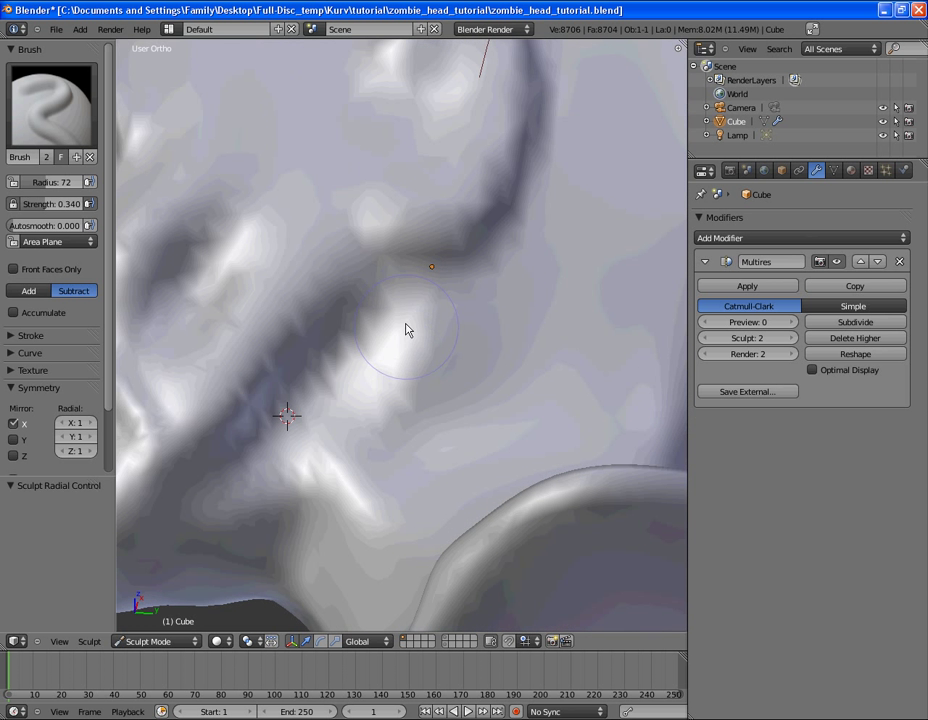
{"action": "left_click", "coordinate": [369, 294]}
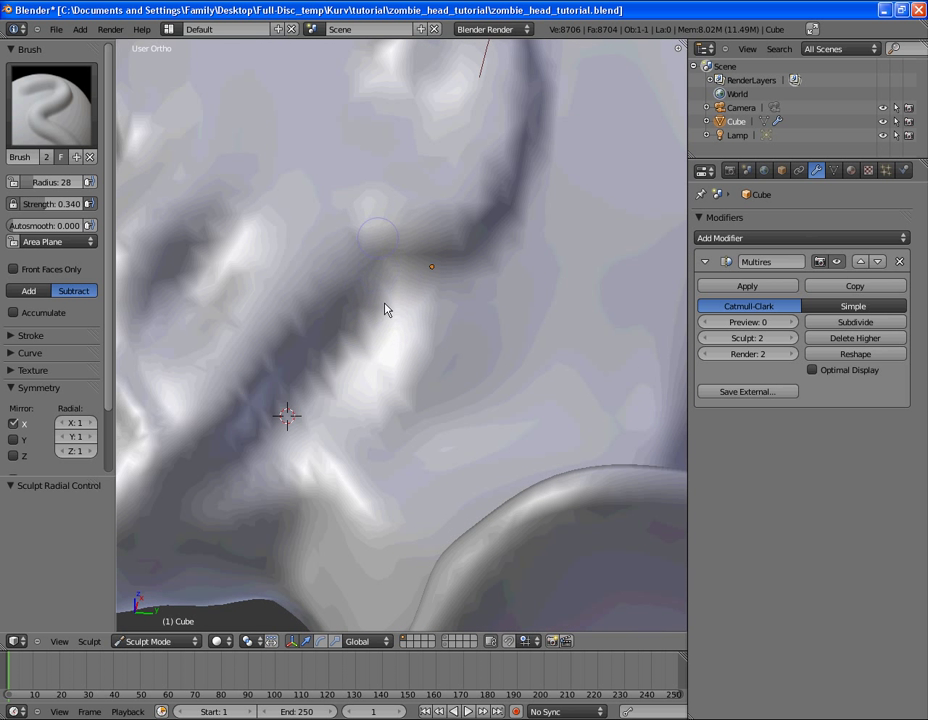
Orbit through profile, right-side and three-quarter views to inspect the carved cheek
{"action": "scroll", "coordinate": [388, 291], "scroll_direction": "down", "scroll_amount": 4}
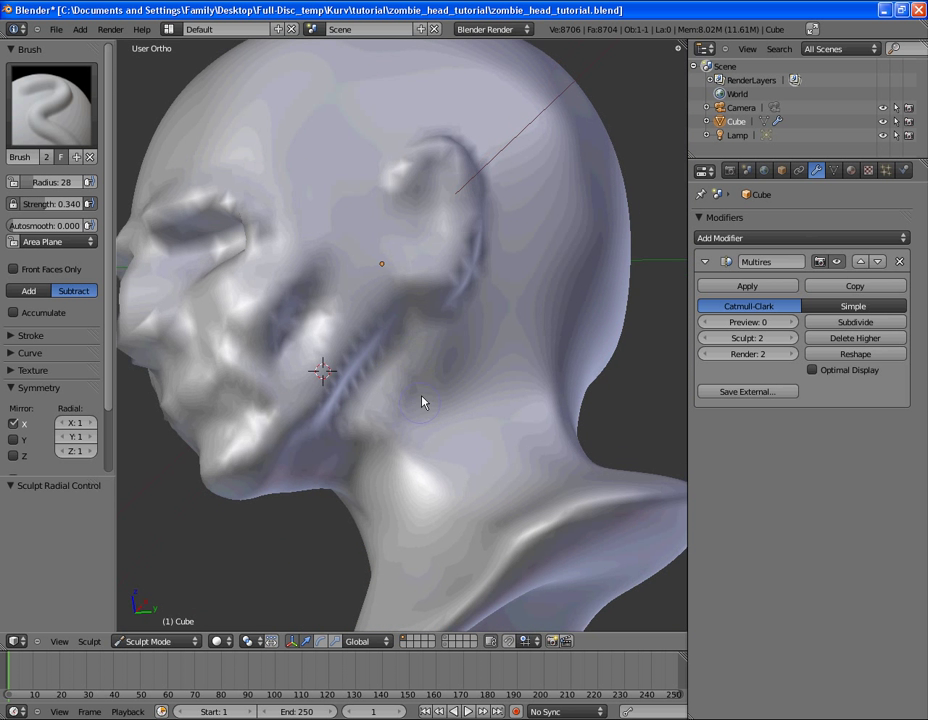
{"action": "mouse_move", "coordinate": [405, 398]}
{"action": "middle_mouse_down"}
{"action": "mouse_move", "coordinate": [478, 470]}
{"action": "mouse_move", "coordinate": [377, 520]}
{"action": "mouse_move", "coordinate": [431, 520]}
{"action": "mouse_move", "coordinate": [278, 431]}
{"action": "mouse_move", "coordinate": [323, 325]}
{"action": "mouse_move", "coordinate": [454, 420]}
{"action": "mouse_move", "coordinate": [350, 447]}
{"action": "mouse_move", "coordinate": [441, 398]}
{"action": "mouse_move", "coordinate": [425, 300]}
{"action": "mouse_move", "coordinate": [358, 209]}
{"action": "mouse_move", "coordinate": [418, 317]}
{"action": "mouse_move", "coordinate": [389, 335]}
{"action": "mouse_move", "coordinate": [356, 286]}
{"action": "middle_mouse_up"}
{"action": "scroll", "coordinate": [358, 209], "scroll_direction": "up", "scroll_amount": 3}
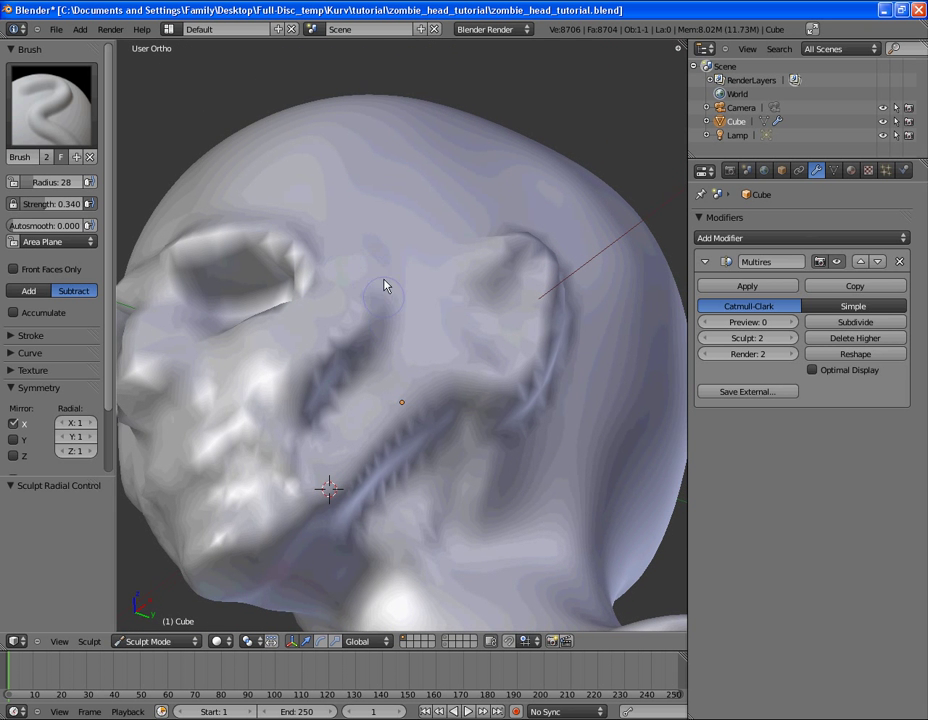
{"action": "mouse_move", "coordinate": [403, 338]}
{"action": "middle_mouse_down"}
{"action": "mouse_move", "coordinate": [522, 441]}
{"action": "mouse_move", "coordinate": [464, 426]}
{"action": "mouse_move", "coordinate": [394, 372]}
{"action": "mouse_move", "coordinate": [313, 423]}
{"action": "mouse_move", "coordinate": [425, 323]}
{"action": "mouse_move", "coordinate": [509, 396]}
{"action": "mouse_move", "coordinate": [338, 292]}
{"action": "mouse_move", "coordinate": [336, 338]}
{"action": "middle_mouse_up"}
{"action": "scroll", "coordinate": [509, 396], "scroll_direction": "up", "scroll_amount": 3}
{"action": "scroll", "coordinate": [348, 375], "scroll_direction": "down", "scroll_amount": 5}
{"action": "key", "text": "KP_3"}
{"action": "mouse_move", "coordinate": [432, 340]}
{"action": "middle_mouse_down"}
{"action": "mouse_move", "coordinate": [516, 373]}
{"action": "mouse_move", "coordinate": [530, 356]}
{"action": "mouse_move", "coordinate": [408, 358]}
{"action": "mouse_move", "coordinate": [360, 323]}
{"action": "mouse_move", "coordinate": [425, 302]}
{"action": "middle_mouse_up"}
{"action": "scroll", "coordinate": [360, 323], "scroll_direction": "up", "scroll_amount": 3}
{"action": "scroll", "coordinate": [442, 252], "scroll_direction": "up", "scroll_amount": 3}
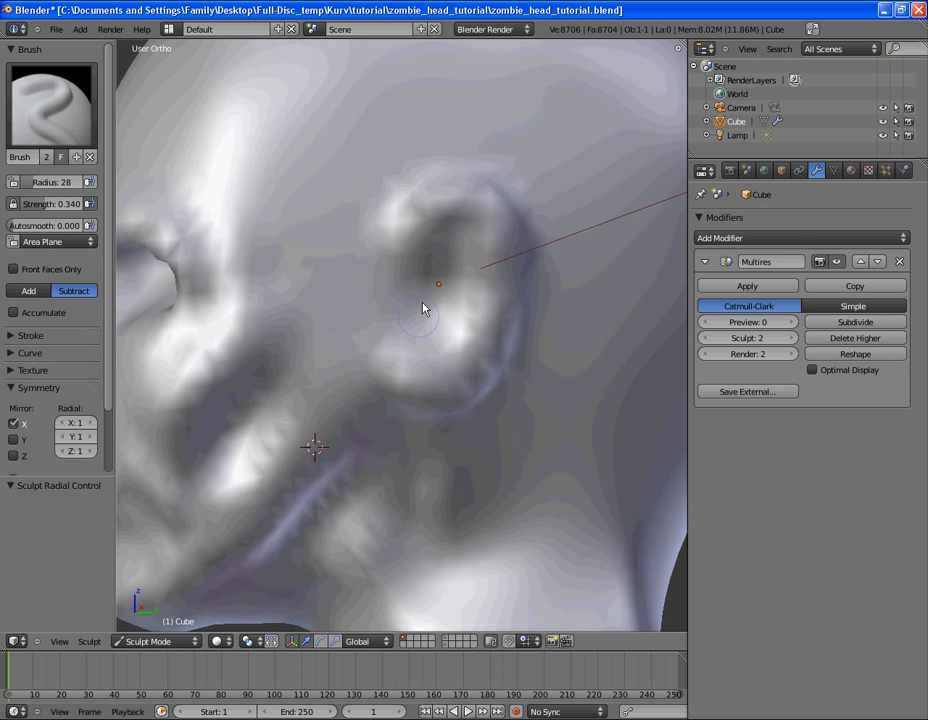
{"action": "scroll", "coordinate": [495, 311], "scroll_direction": "down", "scroll_amount": 4}
{"action": "mouse_move", "coordinate": [431, 321]}
{"action": "middle_mouse_down"}
{"action": "mouse_move", "coordinate": [497, 315]}
{"action": "mouse_move", "coordinate": [558, 277]}
{"action": "mouse_move", "coordinate": [435, 296]}
{"action": "mouse_move", "coordinate": [356, 358]}
{"action": "mouse_move", "coordinate": [284, 365]}
{"action": "mouse_move", "coordinate": [476, 355]}
{"action": "middle_mouse_up"}
{"action": "mouse_move", "coordinate": [415, 332]}
{"action": "middle_mouse_down"}
{"action": "mouse_move", "coordinate": [429, 341]}
{"action": "mouse_move", "coordinate": [456, 296]}
{"action": "mouse_move", "coordinate": [543, 331]}
{"action": "mouse_move", "coordinate": [450, 341]}
{"action": "mouse_move", "coordinate": [379, 317]}
{"action": "mouse_move", "coordinate": [406, 294]}
{"action": "mouse_move", "coordinate": [343, 399]}
{"action": "mouse_move", "coordinate": [381, 362]}
{"action": "mouse_move", "coordinate": [387, 315]}
{"action": "mouse_move", "coordinate": [353, 353]}
{"action": "mouse_move", "coordinate": [375, 352]}
{"action": "middle_mouse_up"}
Switch the brush to Add and sculpt tendon lines down the front of the neck
{"action": "left_click", "coordinate": [38, 291]}
{"action": "mouse_move", "coordinate": [375, 352]}
{"action": "left_mouse_down"}
{"action": "mouse_move", "coordinate": [374, 426]}
{"action": "mouse_move", "coordinate": [396, 383]}
{"action": "mouse_move", "coordinate": [395, 362]}
{"action": "mouse_move", "coordinate": [399, 433]}
{"action": "mouse_move", "coordinate": [371, 503]}
{"action": "left_mouse_up"}
{"action": "mouse_move", "coordinate": [371, 503]}
{"action": "middle_mouse_down"}
{"action": "mouse_move", "coordinate": [356, 464]}
{"action": "mouse_move", "coordinate": [412, 394]}
{"action": "mouse_move", "coordinate": [346, 448]}
{"action": "mouse_move", "coordinate": [447, 425]}
{"action": "mouse_move", "coordinate": [479, 368]}
{"action": "mouse_move", "coordinate": [367, 501]}
{"action": "middle_mouse_up"}
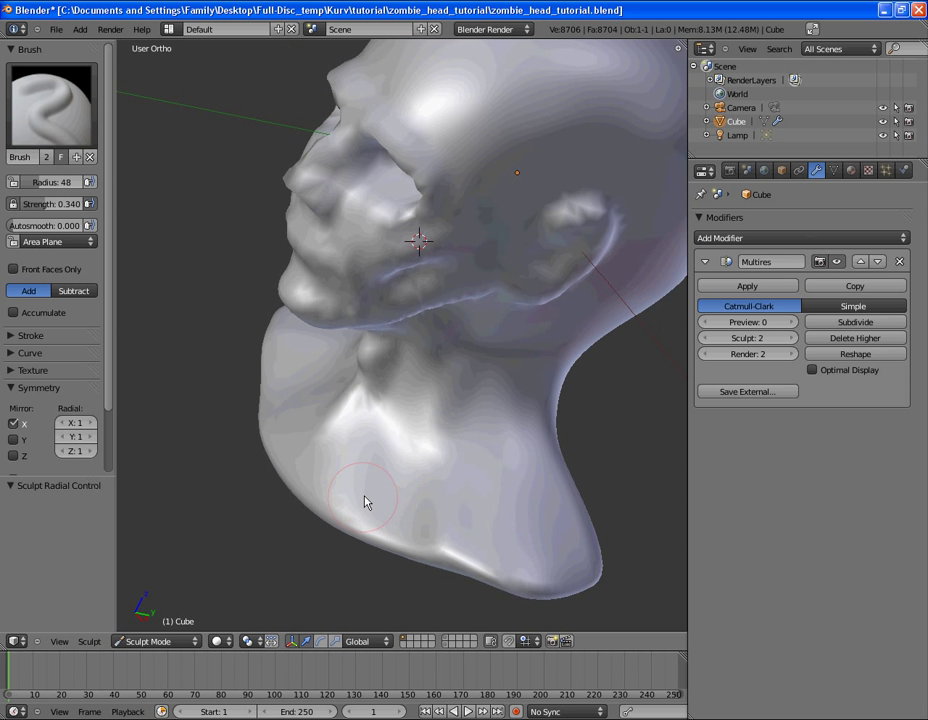
{"action": "mouse_move", "coordinate": [453, 428]}
{"action": "left_mouse_down"}
{"action": "mouse_move", "coordinate": [472, 383]}
{"action": "mouse_move", "coordinate": [425, 441]}
{"action": "mouse_move", "coordinate": [398, 452]}
{"action": "left_mouse_up"}
{"action": "middle_click_drag", "start_coordinate": [398, 452], "coordinate": [491, 348]}
Shrink the brush radius to 31 and orbit around to the back of the neck
{"action": "key", "text": "f"}
{"action": "left_click", "coordinate": [487, 307]}
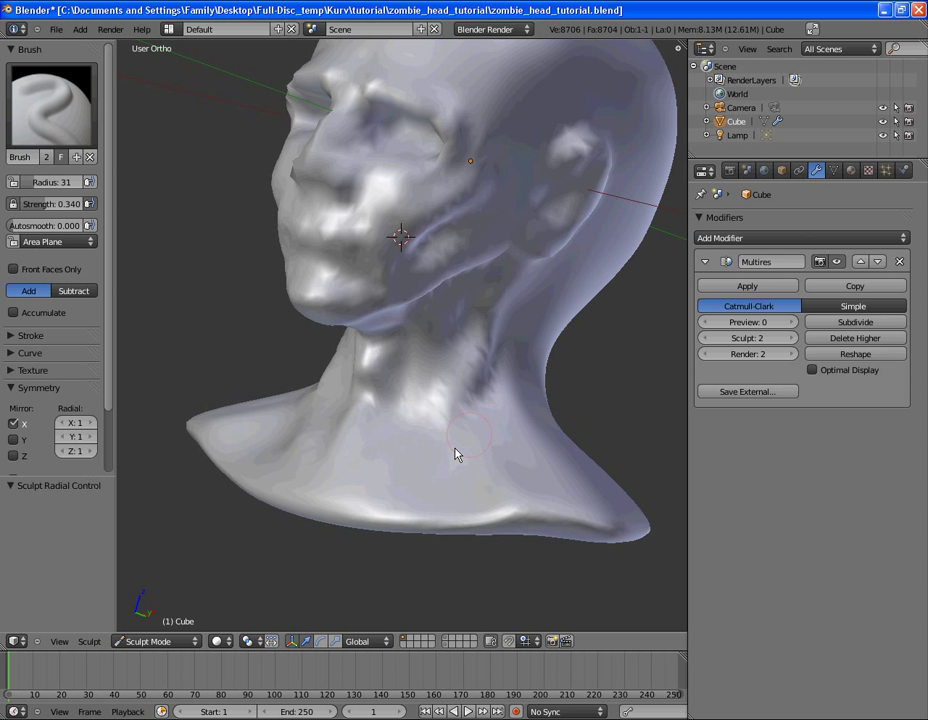
{"action": "middle_click_drag", "start_coordinate": [396, 461], "coordinate": [396, 503]}
{"action": "middle_click_drag", "start_coordinate": [369, 460], "coordinate": [389, 176]}
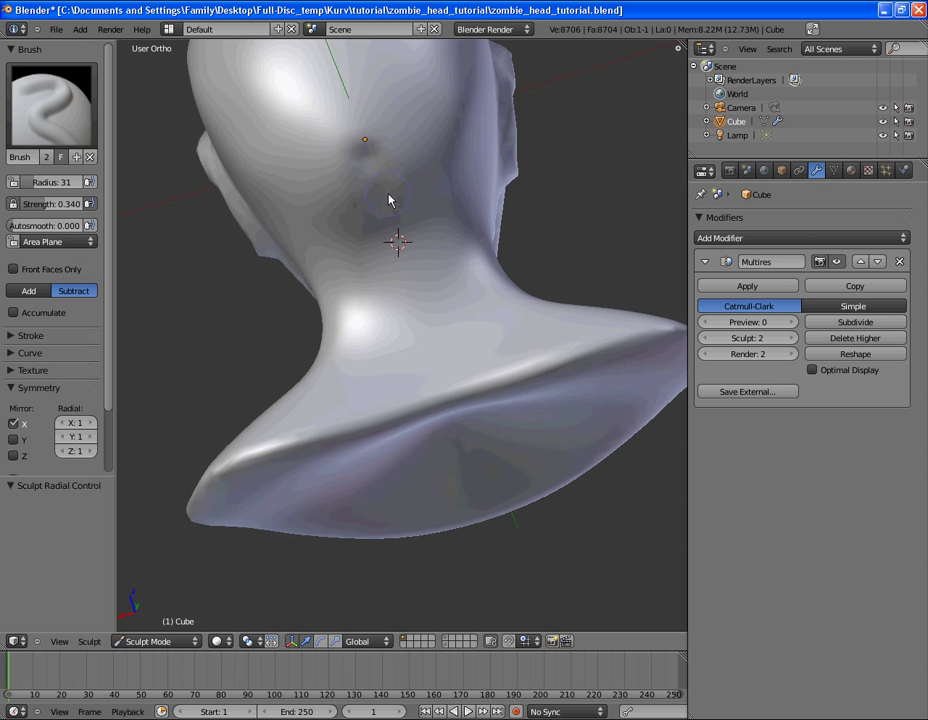
{"action": "scroll", "coordinate": [413, 245], "scroll_direction": "up", "scroll_amount": 3}
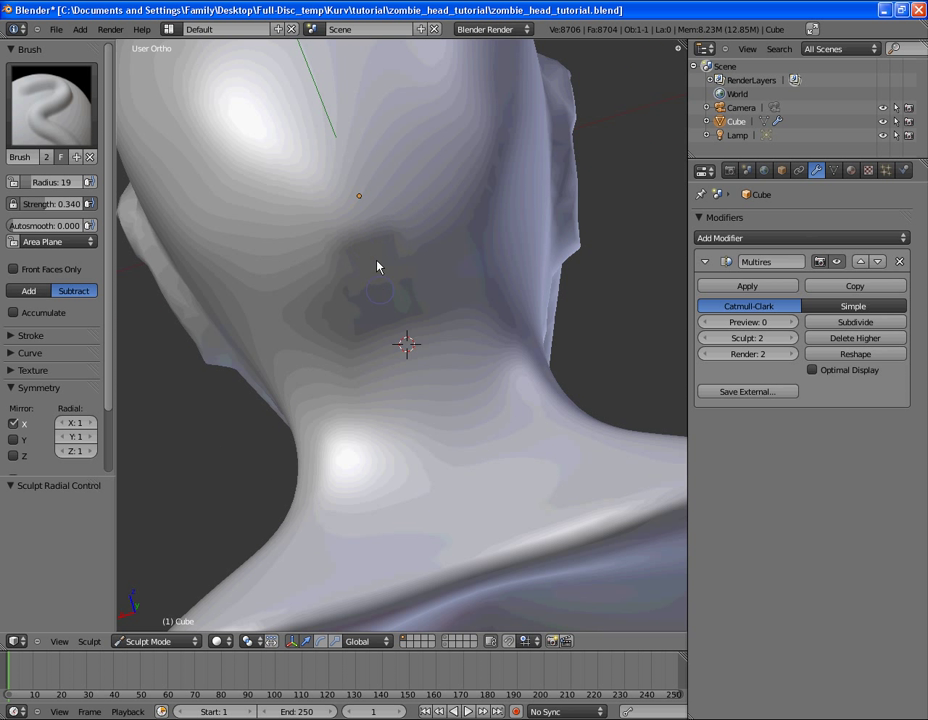
{"action": "middle_click_drag", "start_coordinate": [367, 236], "coordinate": [366, 186]}
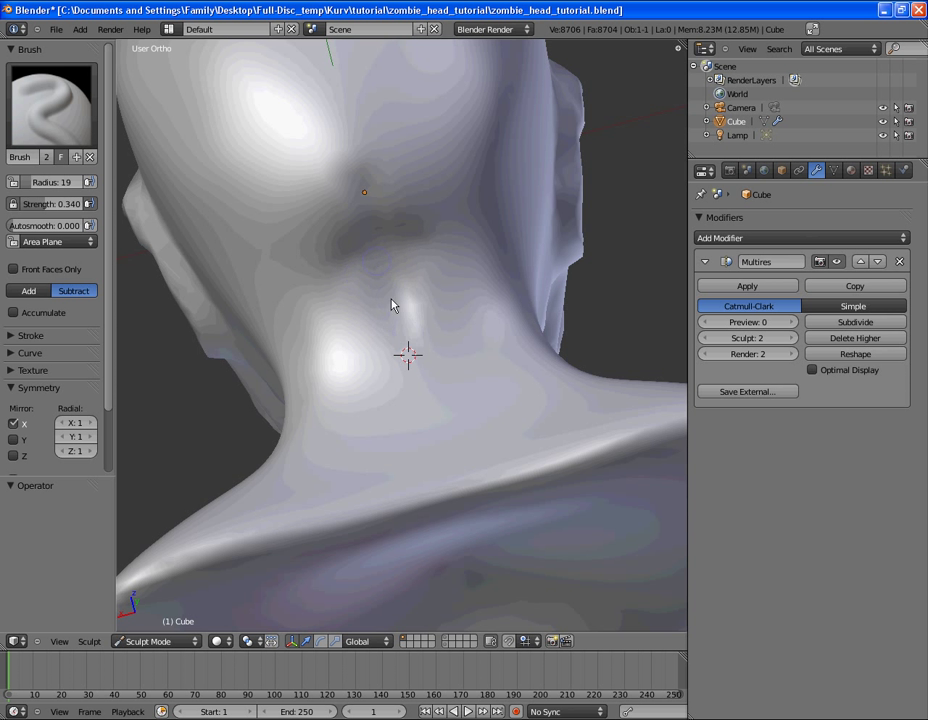
{"action": "middle_click_drag", "start_coordinate": [410, 323], "coordinate": [462, 520]}
{"action": "middle_click_drag", "start_coordinate": [478, 566], "coordinate": [458, 387]}
Subdivide the multires one more level and sculpt mirrored Add detail across the chest
{"action": "left_click", "coordinate": [33, 291]}
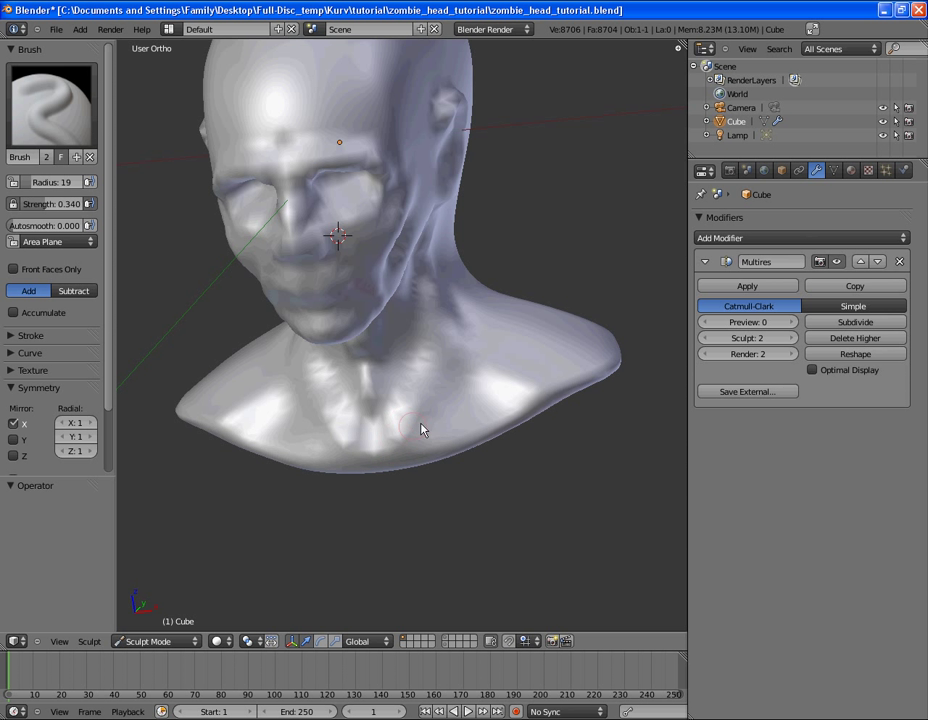
{"action": "mouse_move", "coordinate": [650, 372]}
{"action": "middle_mouse_down"}
{"action": "mouse_move", "coordinate": [414, 406]}
{"action": "mouse_move", "coordinate": [654, 385]}
{"action": "mouse_move", "coordinate": [445, 356]}
{"action": "mouse_move", "coordinate": [435, 439]}
{"action": "mouse_move", "coordinate": [396, 477]}
{"action": "middle_mouse_up"}
{"action": "left_click", "coordinate": [850, 322]}
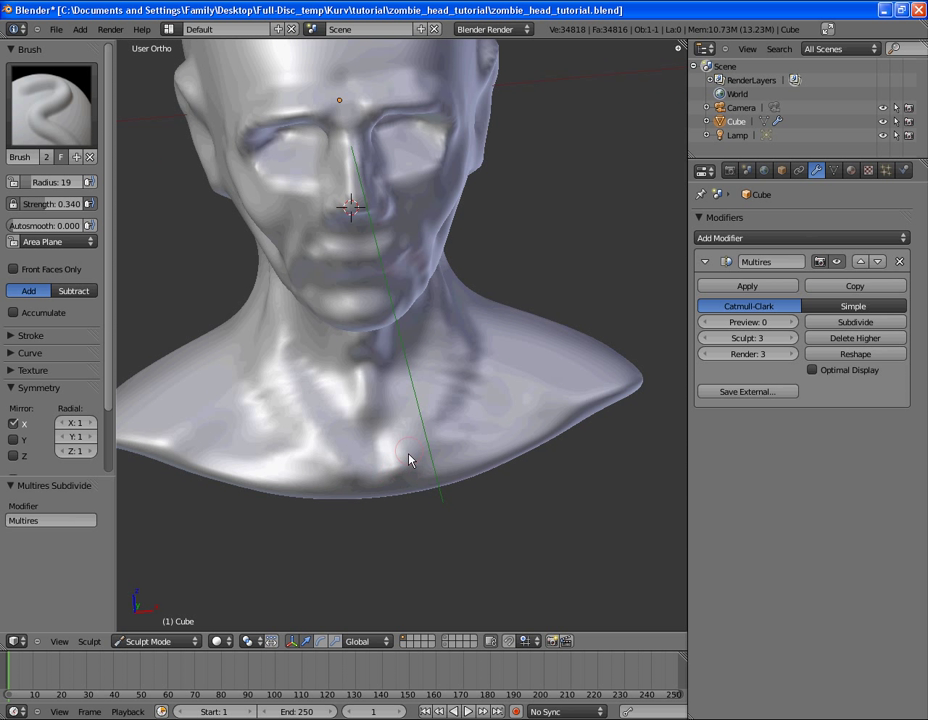
{"action": "mouse_move", "coordinate": [415, 460]}
{"action": "left_mouse_down"}
{"action": "mouse_move", "coordinate": [441, 445]}
{"action": "mouse_move", "coordinate": [478, 451]}
{"action": "mouse_move", "coordinate": [425, 452]}
{"action": "left_mouse_up"}
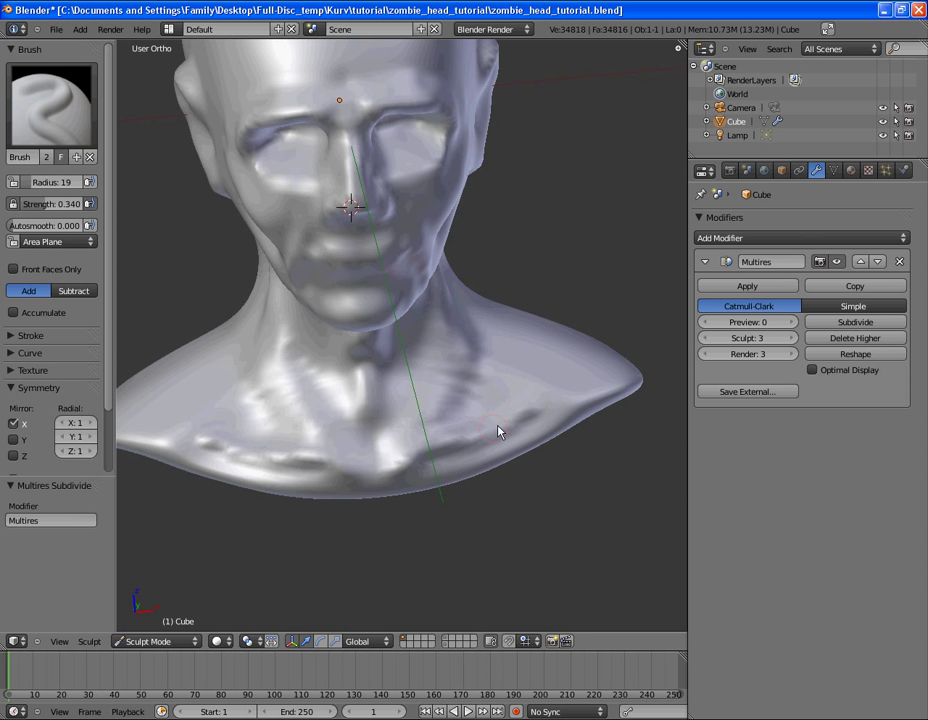
{"action": "mouse_move", "coordinate": [518, 422]}
{"action": "middle_mouse_down"}
{"action": "mouse_move", "coordinate": [410, 463]}
{"action": "mouse_move", "coordinate": [478, 422]}
{"action": "middle_mouse_up"}
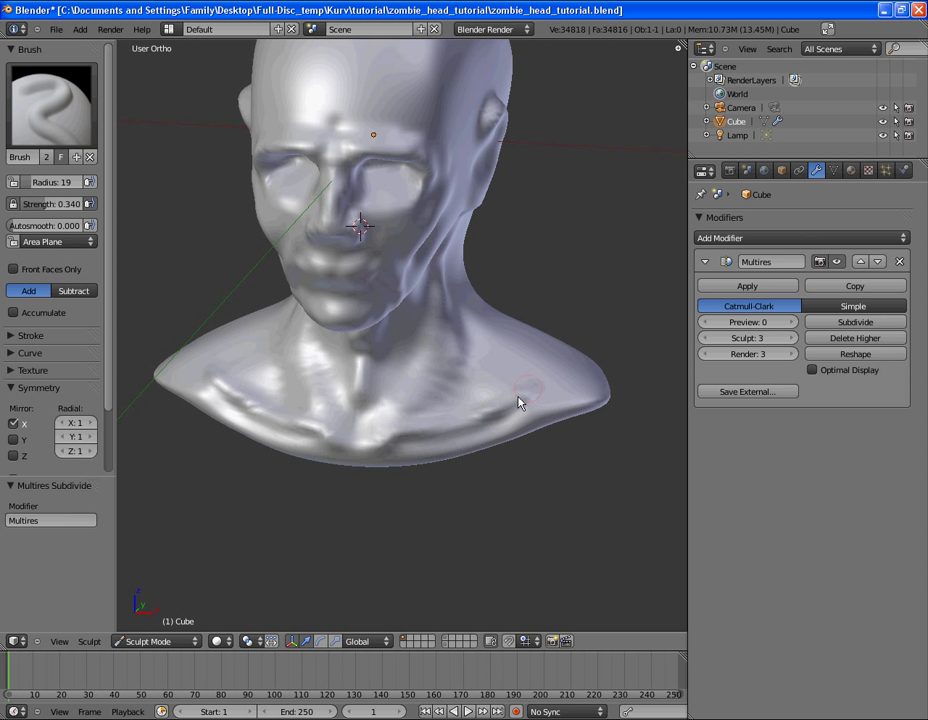
{"action": "mouse_move", "coordinate": [514, 404]}
{"action": "middle_mouse_down"}
{"action": "mouse_move", "coordinate": [414, 429]}
{"action": "mouse_move", "coordinate": [513, 401]}
{"action": "mouse_move", "coordinate": [394, 449]}
{"action": "middle_mouse_up"}
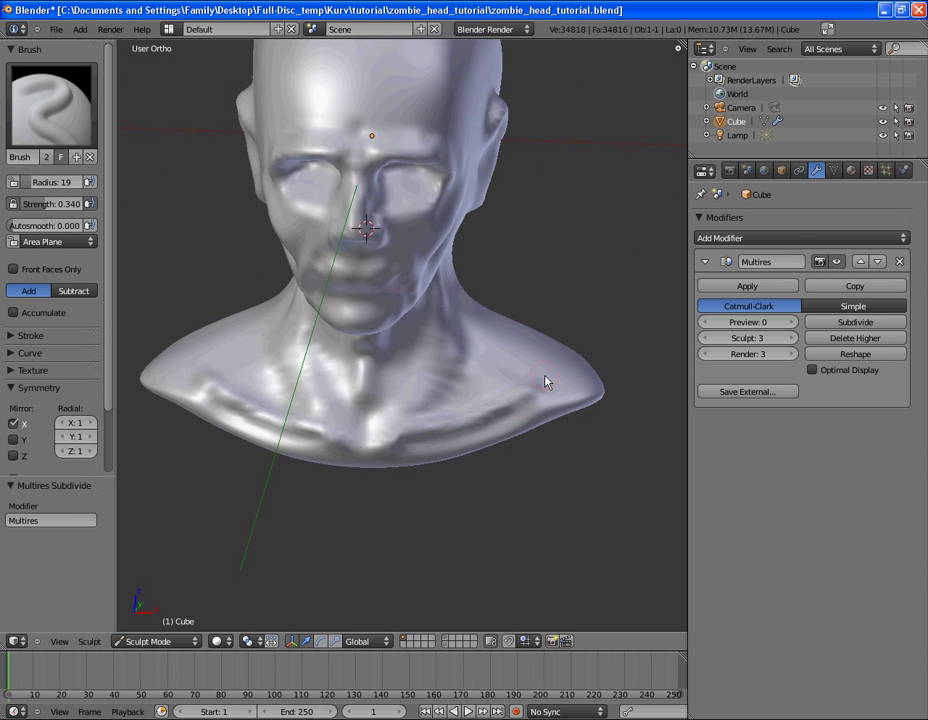
{"action": "mouse_move", "coordinate": [530, 388]}
{"action": "middle_mouse_down"}
{"action": "mouse_move", "coordinate": [468, 423]}
{"action": "mouse_move", "coordinate": [404, 439]}
{"action": "mouse_move", "coordinate": [499, 411]}
{"action": "middle_mouse_up"}
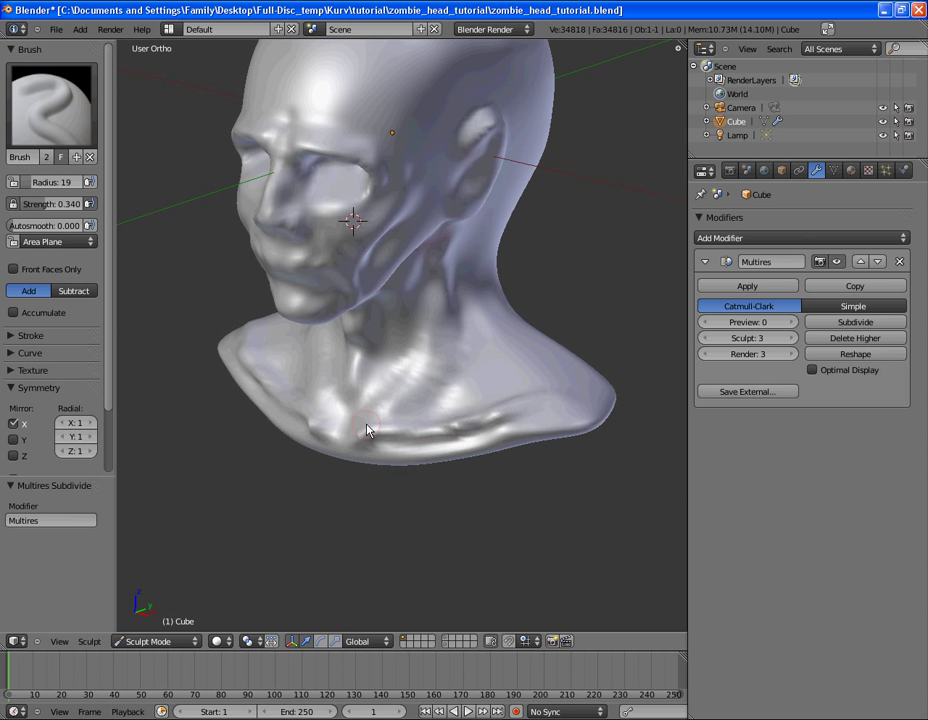
{"action": "mouse_move", "coordinate": [434, 412]}
{"action": "middle_mouse_down"}
{"action": "mouse_move", "coordinate": [555, 379]}
{"action": "mouse_move", "coordinate": [325, 400]}
{"action": "mouse_move", "coordinate": [383, 373]}
{"action": "mouse_move", "coordinate": [444, 399]}
{"action": "mouse_move", "coordinate": [483, 385]}
{"action": "mouse_move", "coordinate": [369, 478]}
{"action": "mouse_move", "coordinate": [445, 443]}
{"action": "mouse_move", "coordinate": [378, 427]}
{"action": "mouse_move", "coordinate": [227, 307]}
{"action": "mouse_move", "coordinate": [157, 229]}
{"action": "middle_mouse_up"}
Carve a Subtract line along the lower neck, then switch to the Smooth brush
{"action": "left_click", "coordinate": [74, 290]}
{"action": "mouse_move", "coordinate": [304, 393]}
{"action": "middle_mouse_down"}
{"action": "mouse_move", "coordinate": [372, 438]}
{"action": "mouse_move", "coordinate": [296, 392]}
{"action": "mouse_move", "coordinate": [389, 446]}
{"action": "middle_mouse_up"}
{"action": "scroll", "coordinate": [371, 438], "scroll_direction": "up", "scroll_amount": 2}
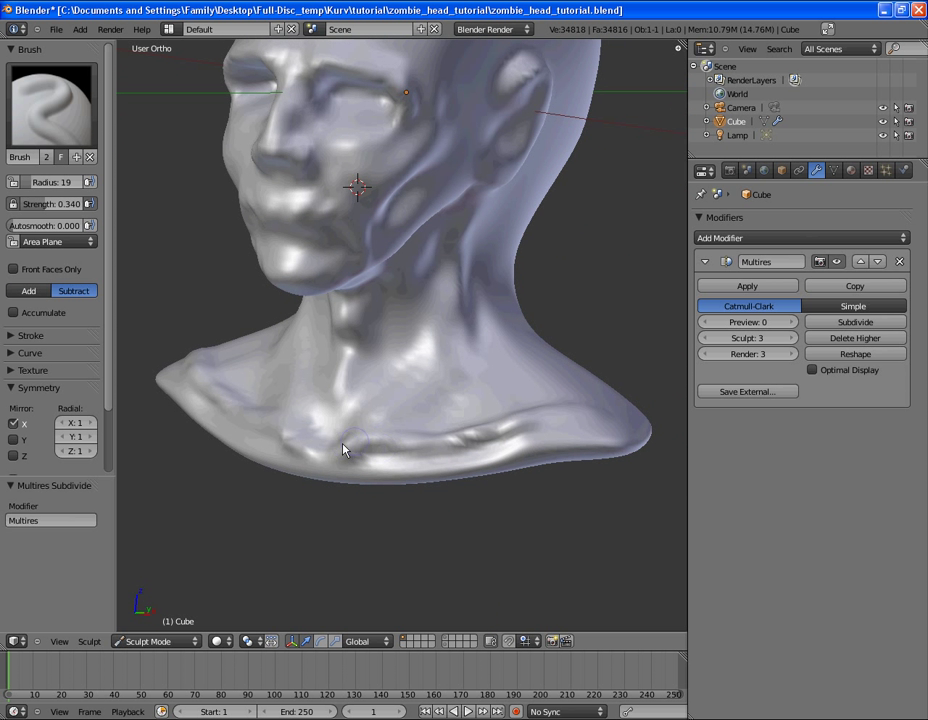
{"action": "mouse_move", "coordinate": [393, 463]}
{"action": "left_mouse_down"}
{"action": "mouse_move", "coordinate": [534, 439]}
{"action": "mouse_move", "coordinate": [518, 439]}
{"action": "left_mouse_up"}
{"action": "mouse_move", "coordinate": [518, 439]}
{"action": "middle_mouse_down"}
{"action": "mouse_move", "coordinate": [358, 510]}
{"action": "mouse_move", "coordinate": [371, 398]}
{"action": "mouse_move", "coordinate": [323, 379]}
{"action": "middle_mouse_up"}
{"action": "key", "text": "s"}
{"action": "mouse_move", "coordinate": [446, 409]}
{"action": "middle_mouse_down"}
{"action": "mouse_move", "coordinate": [373, 423]}
{"action": "mouse_move", "coordinate": [315, 420]}
{"action": "mouse_move", "coordinate": [387, 420]}
{"action": "mouse_move", "coordinate": [539, 384]}
{"action": "mouse_move", "coordinate": [489, 325]}
{"action": "mouse_move", "coordinate": [356, 319]}
{"action": "mouse_move", "coordinate": [481, 387]}
{"action": "mouse_move", "coordinate": [472, 358]}
{"action": "mouse_move", "coordinate": [373, 346]}
{"action": "mouse_move", "coordinate": [400, 423]}
{"action": "mouse_move", "coordinate": [352, 443]}
{"action": "mouse_move", "coordinate": [450, 395]}
{"action": "mouse_move", "coordinate": [481, 424]}
{"action": "middle_mouse_up"}
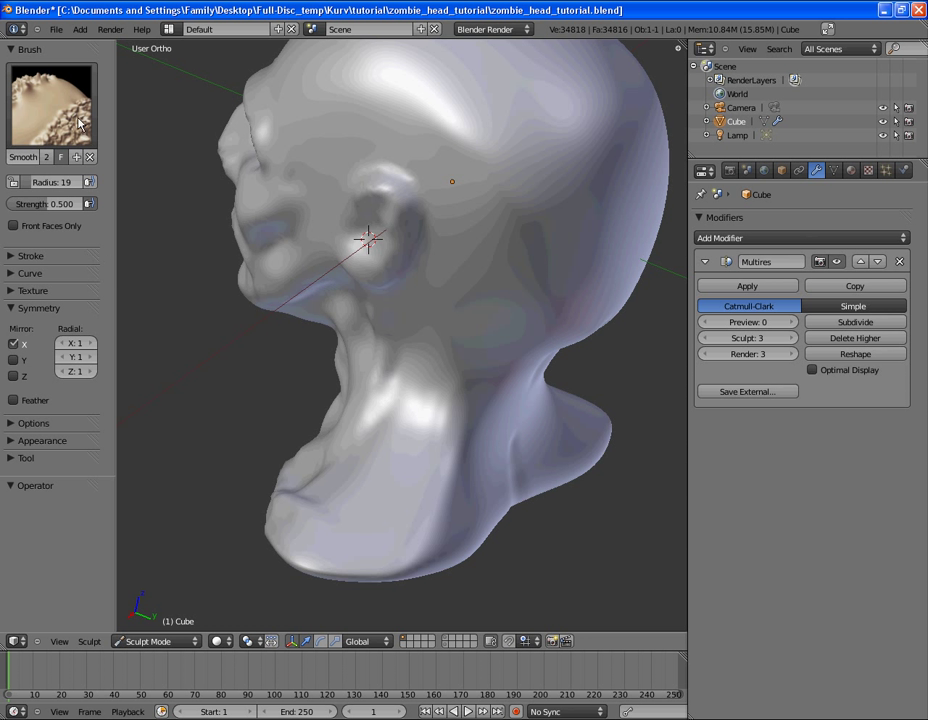
Select the SculptDraw brush and set it to Subtract
{"action": "left_click", "coordinate": [55, 88]}
{"action": "left_click", "coordinate": [451, 258]}
{"action": "left_click", "coordinate": [89, 291]}
{"action": "mouse_move", "coordinate": [453, 395]}
{"action": "middle_mouse_down"}
{"action": "mouse_move", "coordinate": [445, 311]}
{"action": "mouse_move", "coordinate": [468, 322]}
{"action": "mouse_move", "coordinate": [458, 259]}
{"action": "mouse_move", "coordinate": [391, 370]}
{"action": "middle_mouse_up"}
Switch to the Smooth brush and work around the back of the head and nape
{"action": "key", "text": "s"}
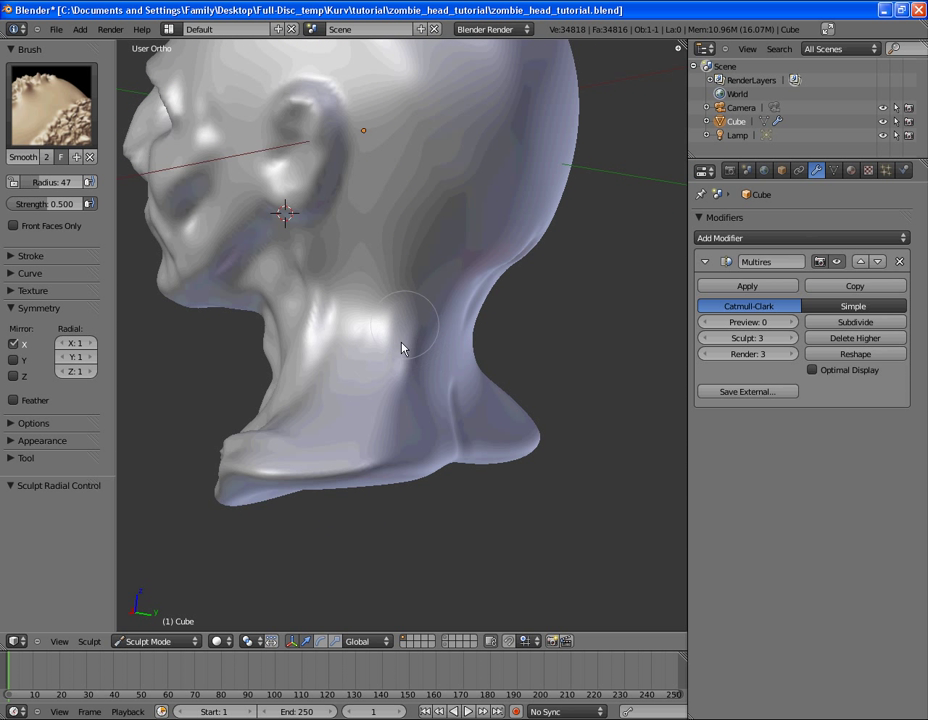
{"action": "mouse_move", "coordinate": [396, 366]}
{"action": "middle_mouse_down"}
{"action": "mouse_move", "coordinate": [371, 379]}
{"action": "mouse_move", "coordinate": [406, 406]}
{"action": "middle_mouse_up"}
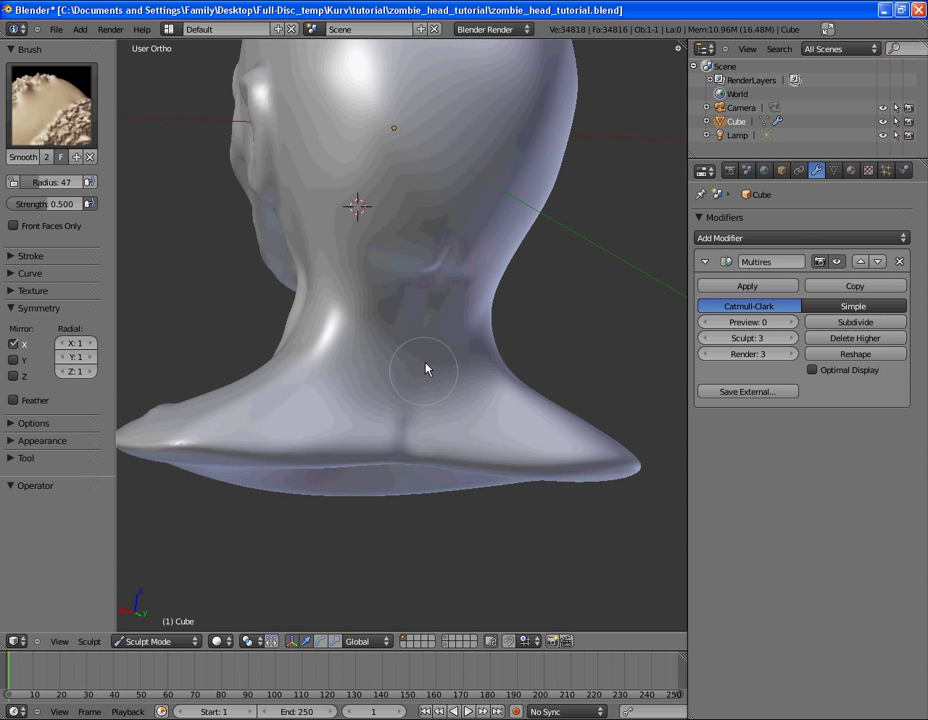
{"action": "mouse_move", "coordinate": [439, 378]}
{"action": "middle_mouse_down"}
{"action": "mouse_move", "coordinate": [428, 223]}
{"action": "mouse_move", "coordinate": [396, 231]}
{"action": "middle_mouse_up"}
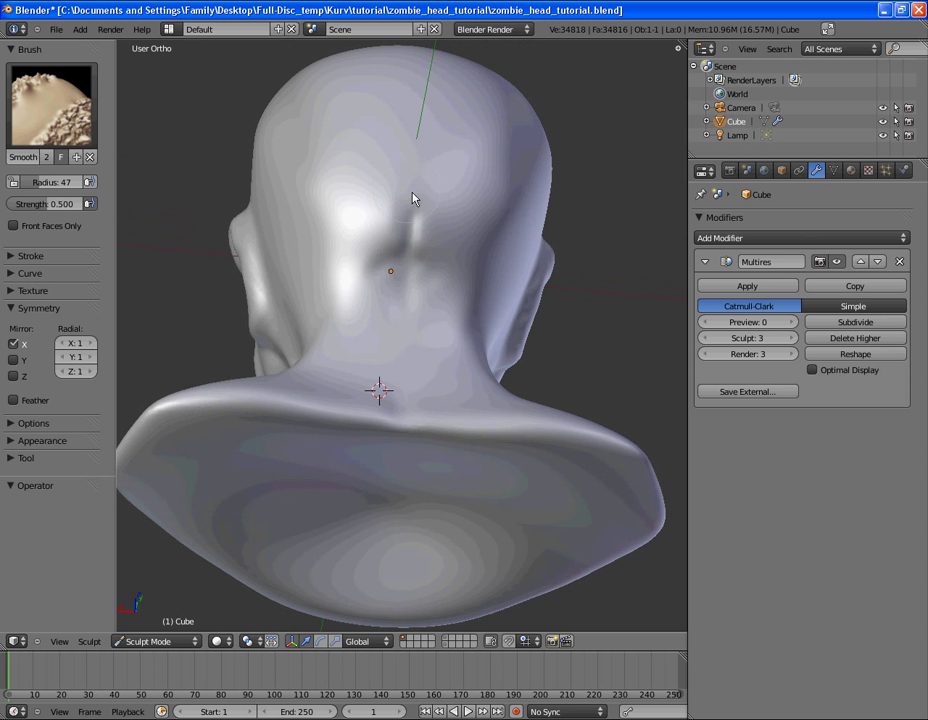
{"action": "mouse_move", "coordinate": [419, 304]}
{"action": "middle_mouse_down"}
{"action": "mouse_move", "coordinate": [474, 337]}
{"action": "mouse_move", "coordinate": [205, 331]}
{"action": "mouse_move", "coordinate": [451, 356]}
{"action": "mouse_move", "coordinate": [433, 280]}
{"action": "mouse_move", "coordinate": [503, 307]}
{"action": "mouse_move", "coordinate": [514, 400]}
{"action": "mouse_move", "coordinate": [490, 410]}
{"action": "mouse_move", "coordinate": [425, 327]}
{"action": "mouse_move", "coordinate": [408, 373]}
{"action": "mouse_move", "coordinate": [412, 364]}
{"action": "middle_mouse_up"}
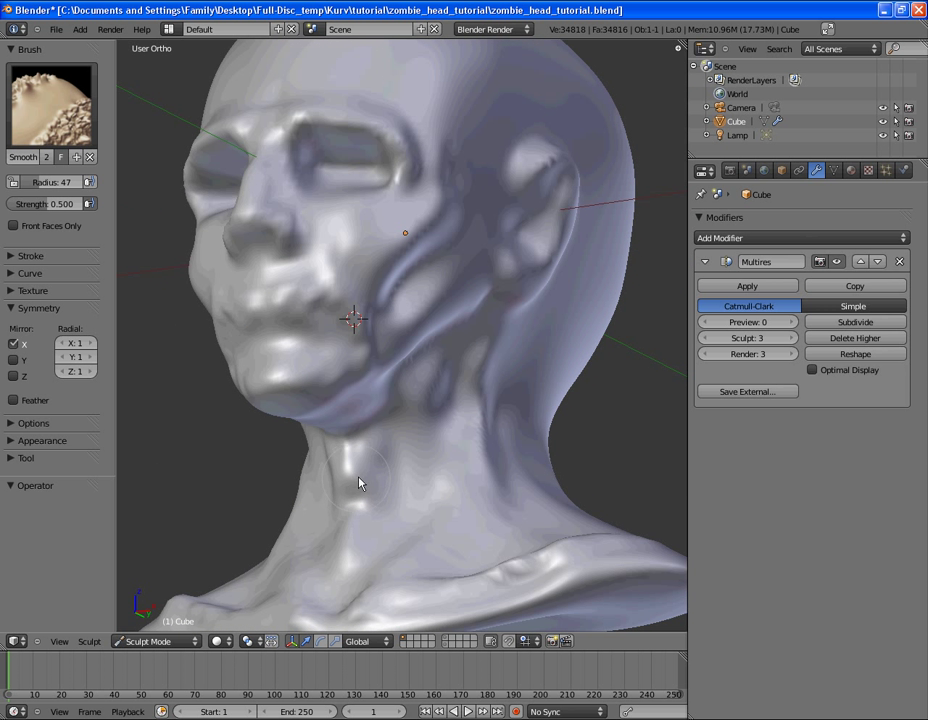
{"action": "mouse_move", "coordinate": [428, 460]}
{"action": "middle_mouse_down"}
{"action": "mouse_move", "coordinate": [304, 414]}
{"action": "mouse_move", "coordinate": [352, 429]}
{"action": "mouse_move", "coordinate": [474, 304]}
{"action": "mouse_move", "coordinate": [460, 290]}
{"action": "mouse_move", "coordinate": [373, 389]}
{"action": "mouse_move", "coordinate": [250, 320]}
{"action": "middle_mouse_up"}
Pick SculptDraw set to Add and sculpt a ridge up the side of the neck
{"action": "left_click", "coordinate": [52, 105]}
{"action": "left_click", "coordinate": [460, 265]}
{"action": "left_click", "coordinate": [29, 291]}
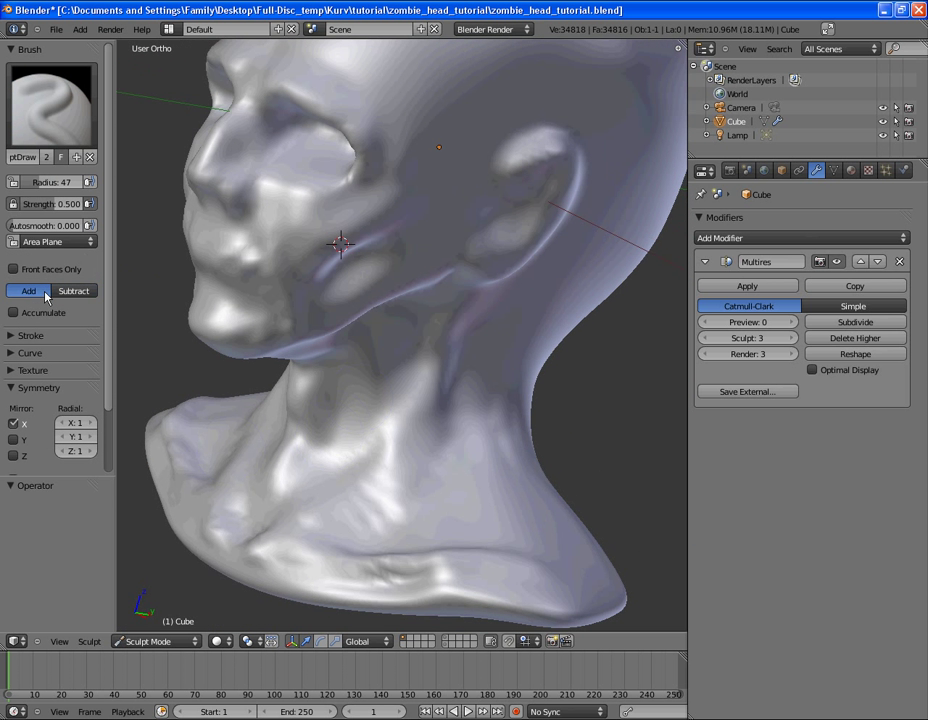
{"action": "mouse_move", "coordinate": [352, 499]}
{"action": "left_mouse_down"}
{"action": "mouse_move", "coordinate": [394, 461]}
{"action": "mouse_move", "coordinate": [433, 381]}
{"action": "left_mouse_up"}
{"action": "middle_click_drag", "start_coordinate": [433, 381], "coordinate": [440, 277]}
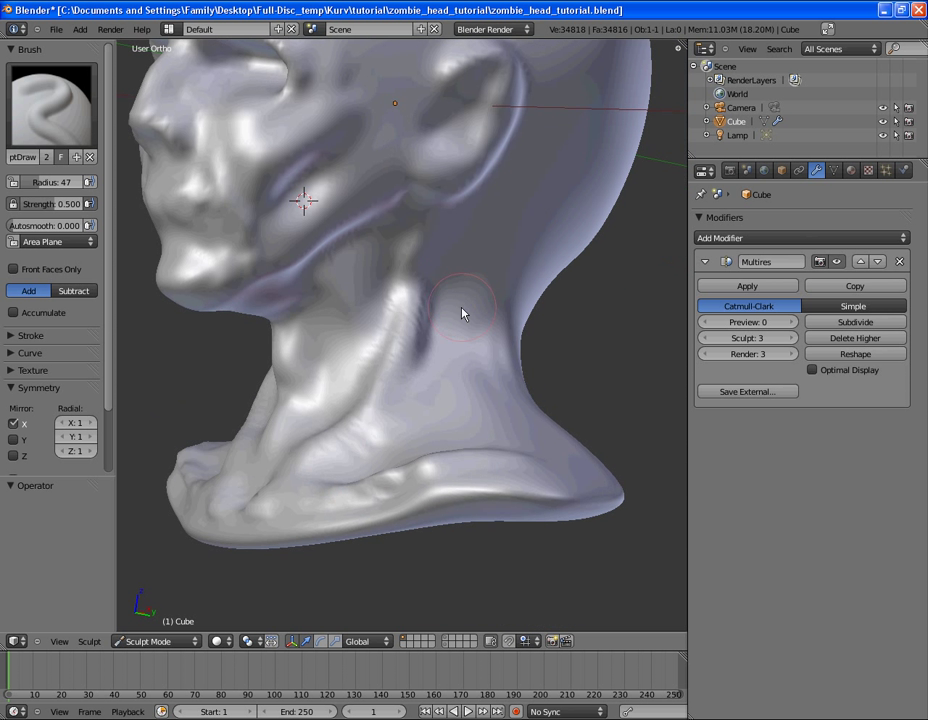
Lower brush strength to 0.270, sculpt a groove up the neck, then switch to Smooth
{"action": "key", "text": "shift+f"}
{"action": "left_click", "coordinate": [437, 396]}
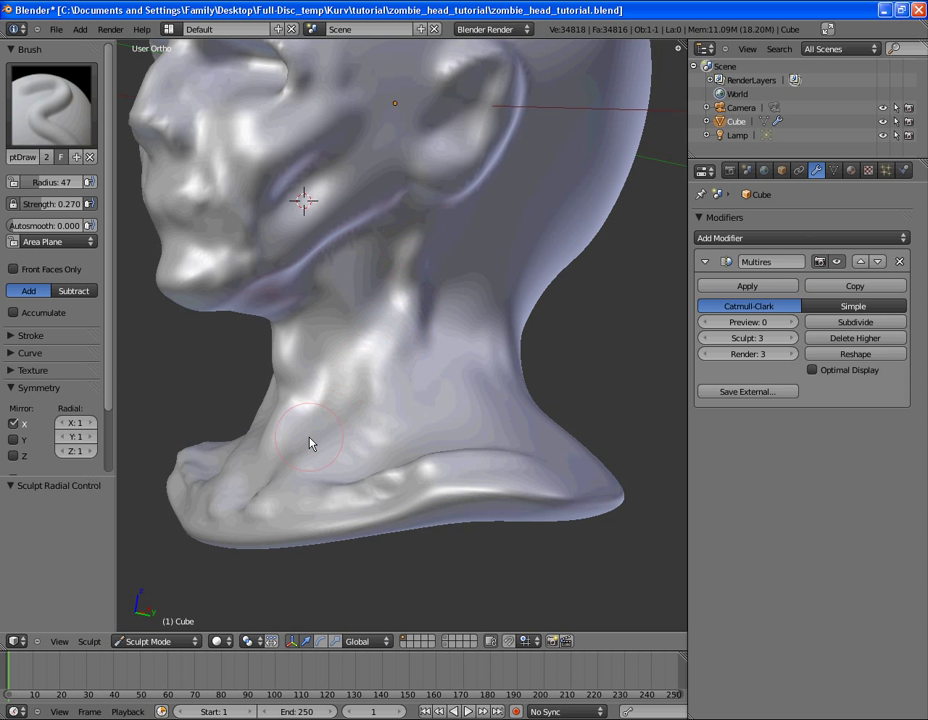
{"action": "left_click_drag", "start_coordinate": [387, 410], "coordinate": [420, 296]}
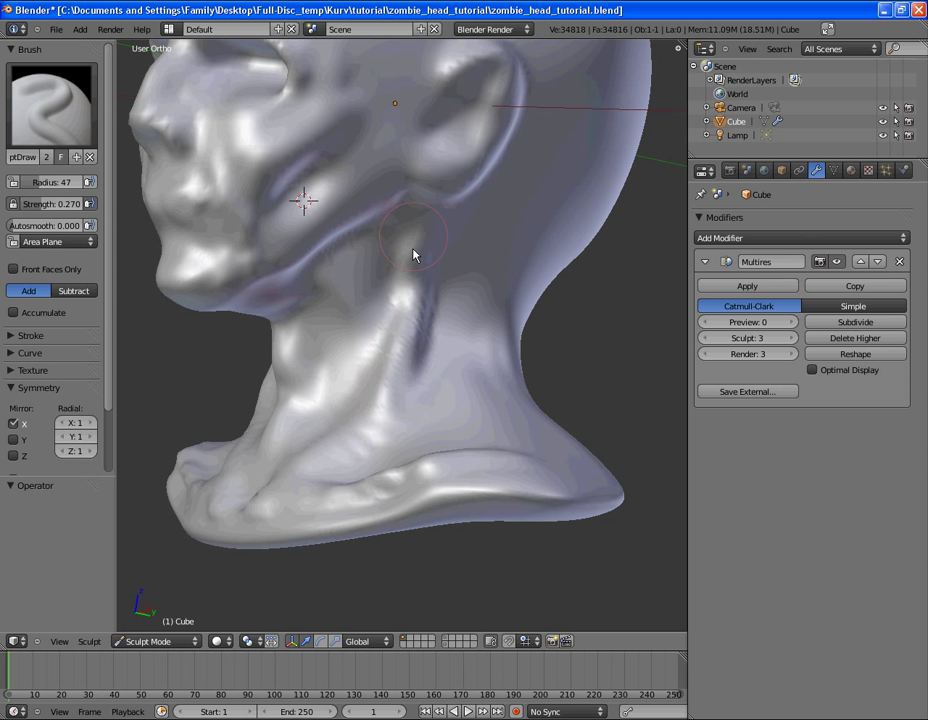
{"action": "mouse_move", "coordinate": [408, 289]}
{"action": "middle_mouse_down"}
{"action": "mouse_move", "coordinate": [383, 271]}
{"action": "mouse_move", "coordinate": [454, 244]}
{"action": "middle_mouse_up"}
{"action": "middle_click_drag", "start_coordinate": [454, 369], "coordinate": [406, 511]}
{"action": "mouse_move", "coordinate": [479, 525]}
{"action": "middle_mouse_down"}
{"action": "mouse_move", "coordinate": [493, 433]}
{"action": "mouse_move", "coordinate": [375, 315]}
{"action": "mouse_move", "coordinate": [567, 406]}
{"action": "mouse_move", "coordinate": [472, 432]}
{"action": "middle_mouse_up"}
{"action": "key", "text": "s"}
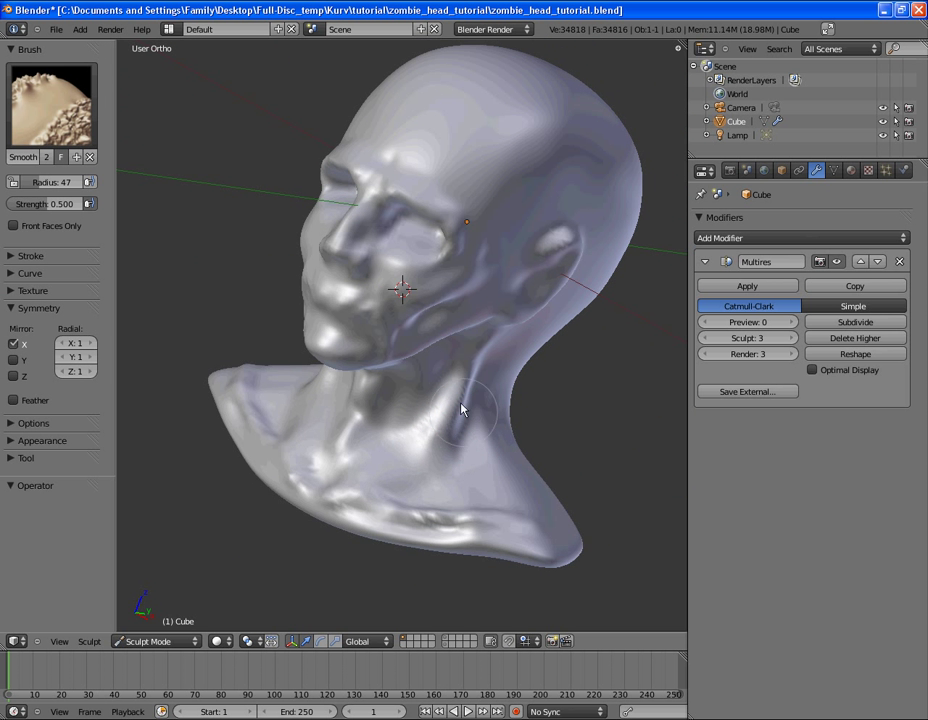
{"action": "mouse_move", "coordinate": [434, 391]}
{"action": "middle_mouse_down"}
{"action": "mouse_move", "coordinate": [417, 389]}
{"action": "mouse_move", "coordinate": [394, 318]}
{"action": "middle_mouse_up"}
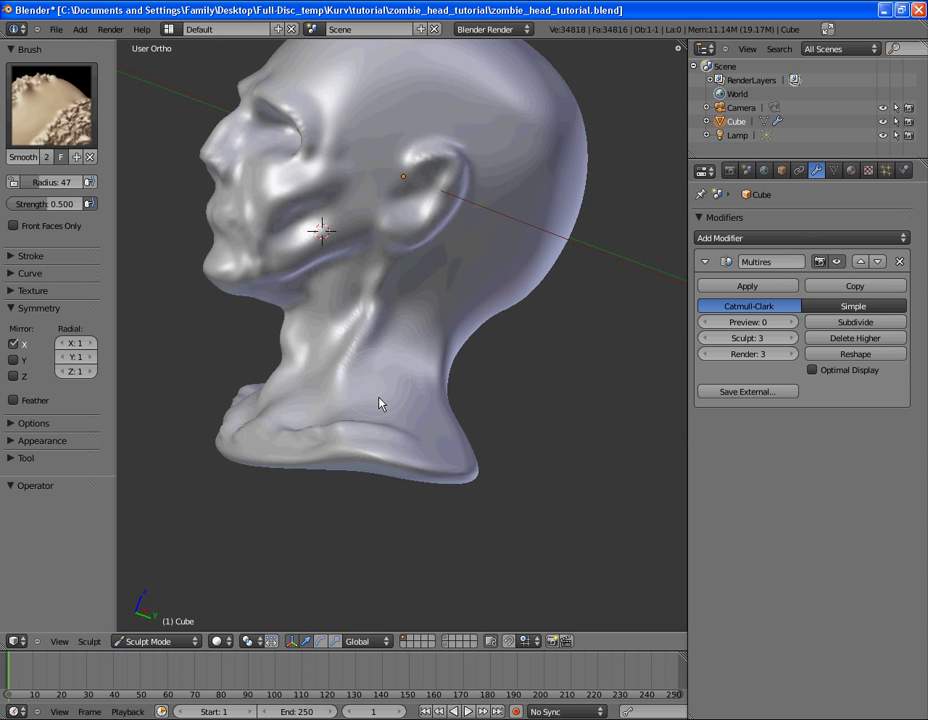
{"action": "mouse_move", "coordinate": [380, 385]}
{"action": "middle_mouse_down"}
{"action": "mouse_move", "coordinate": [296, 398]}
{"action": "mouse_move", "coordinate": [313, 353]}
{"action": "mouse_move", "coordinate": [454, 429]}
{"action": "mouse_move", "coordinate": [478, 429]}
{"action": "mouse_move", "coordinate": [489, 561]}
{"action": "mouse_move", "coordinate": [528, 553]}
{"action": "mouse_move", "coordinate": [406, 518]}
{"action": "mouse_move", "coordinate": [454, 520]}
{"action": "mouse_move", "coordinate": [383, 393]}
{"action": "mouse_move", "coordinate": [447, 464]}
{"action": "mouse_move", "coordinate": [534, 456]}
{"action": "mouse_move", "coordinate": [420, 360]}
{"action": "mouse_move", "coordinate": [489, 486]}
{"action": "mouse_move", "coordinate": [410, 470]}
{"action": "mouse_move", "coordinate": [443, 518]}
{"action": "mouse_move", "coordinate": [492, 517]}
{"action": "mouse_move", "coordinate": [441, 400]}
{"action": "mouse_move", "coordinate": [470, 499]}
{"action": "mouse_move", "coordinate": [408, 433]}
{"action": "middle_mouse_up"}
Select the SculptDraw brush and set it to Subtract
{"action": "scroll", "coordinate": [352, 428], "scroll_direction": "up", "scroll_amount": 3}
{"action": "middle_click_drag", "start_coordinate": [352, 428], "coordinate": [443, 351]}
{"action": "scroll", "coordinate": [493, 464], "scroll_direction": "down", "scroll_amount": 5}
{"action": "mouse_move", "coordinate": [449, 485]}
{"action": "middle_mouse_down"}
{"action": "mouse_move", "coordinate": [509, 214]}
{"action": "mouse_move", "coordinate": [480, 204]}
{"action": "middle_mouse_up"}
{"action": "mouse_move", "coordinate": [455, 274]}
{"action": "middle_mouse_down"}
{"action": "mouse_move", "coordinate": [414, 182]}
{"action": "mouse_move", "coordinate": [433, 217]}
{"action": "mouse_move", "coordinate": [441, 362]}
{"action": "mouse_move", "coordinate": [474, 376]}
{"action": "mouse_move", "coordinate": [444, 403]}
{"action": "middle_mouse_up"}
{"action": "scroll", "coordinate": [474, 376], "scroll_direction": "up", "scroll_amount": 3}
{"action": "left_click", "coordinate": [73, 105]}
{"action": "left_click", "coordinate": [464, 264]}
{"action": "scroll", "coordinate": [420, 296], "scroll_direction": "up", "scroll_amount": 1}
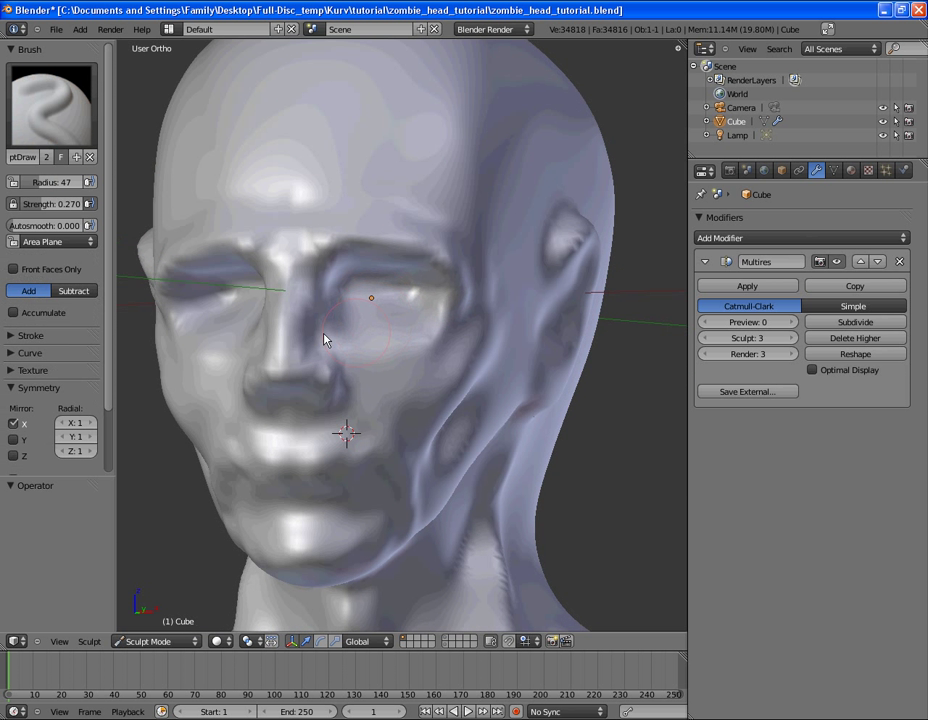
{"action": "left_click", "coordinate": [97, 291]}
{"action": "scroll", "coordinate": [356, 344], "scroll_direction": "up", "scroll_amount": 1}
Raise the brush strength to 0.605
{"action": "middle_click_drag", "start_coordinate": [356, 344], "coordinate": [332, 370]}
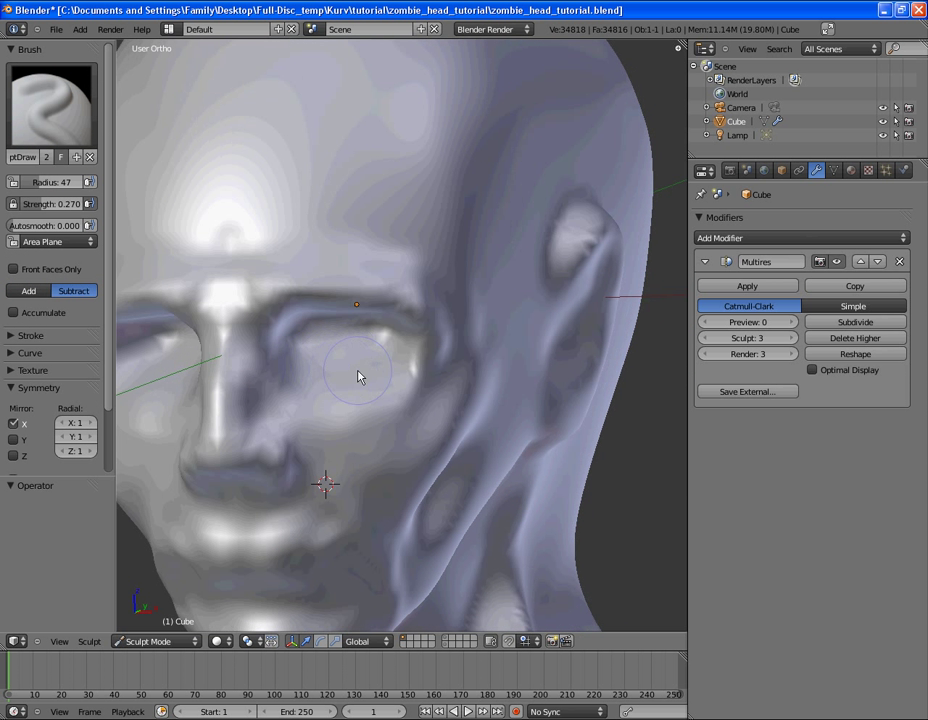
{"action": "key", "text": "shift+f"}
{"action": "left_click", "coordinate": [345, 370]}
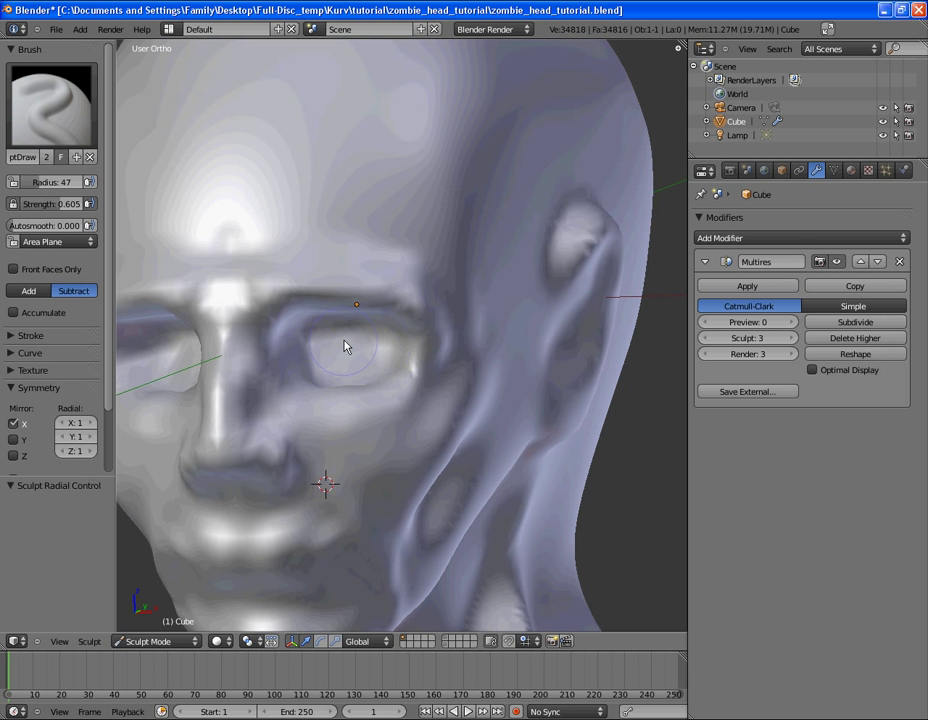
{"action": "scroll", "coordinate": [339, 348], "scroll_direction": "down", "scroll_amount": 2}
{"action": "mouse_move", "coordinate": [339, 348]}
{"action": "middle_mouse_down"}
{"action": "mouse_move", "coordinate": [362, 285]}
{"action": "mouse_move", "coordinate": [395, 381]}
{"action": "mouse_move", "coordinate": [404, 348]}
{"action": "mouse_move", "coordinate": [309, 308]}
{"action": "mouse_move", "coordinate": [337, 180]}
{"action": "mouse_move", "coordinate": [404, 269]}
{"action": "mouse_move", "coordinate": [468, 269]}
{"action": "mouse_move", "coordinate": [492, 363]}
{"action": "mouse_move", "coordinate": [534, 321]}
{"action": "mouse_move", "coordinate": [408, 271]}
{"action": "mouse_move", "coordinate": [318, 340]}
{"action": "middle_mouse_up"}
Shrink the brush radius to 29 and deepen the hollow beside the ear
{"action": "scroll", "coordinate": [420, 274], "scroll_direction": "up", "scroll_amount": 5}
{"action": "key", "text": "f"}
{"action": "left_click", "coordinate": [385, 288]}
{"action": "mouse_move", "coordinate": [297, 318]}
{"action": "left_mouse_down"}
{"action": "mouse_move", "coordinate": [307, 302]}
{"action": "mouse_move", "coordinate": [324, 320]}
{"action": "mouse_move", "coordinate": [375, 323]}
{"action": "mouse_move", "coordinate": [343, 243]}
{"action": "left_mouse_up"}
{"action": "mouse_move", "coordinate": [341, 187]}
{"action": "middle_mouse_down"}
{"action": "mouse_move", "coordinate": [379, 269]}
{"action": "mouse_move", "coordinate": [395, 344]}
{"action": "middle_mouse_up"}
{"action": "scroll", "coordinate": [395, 344], "scroll_direction": "down", "scroll_amount": 2}
{"action": "scroll", "coordinate": [445, 375], "scroll_direction": "down", "scroll_amount": 2}
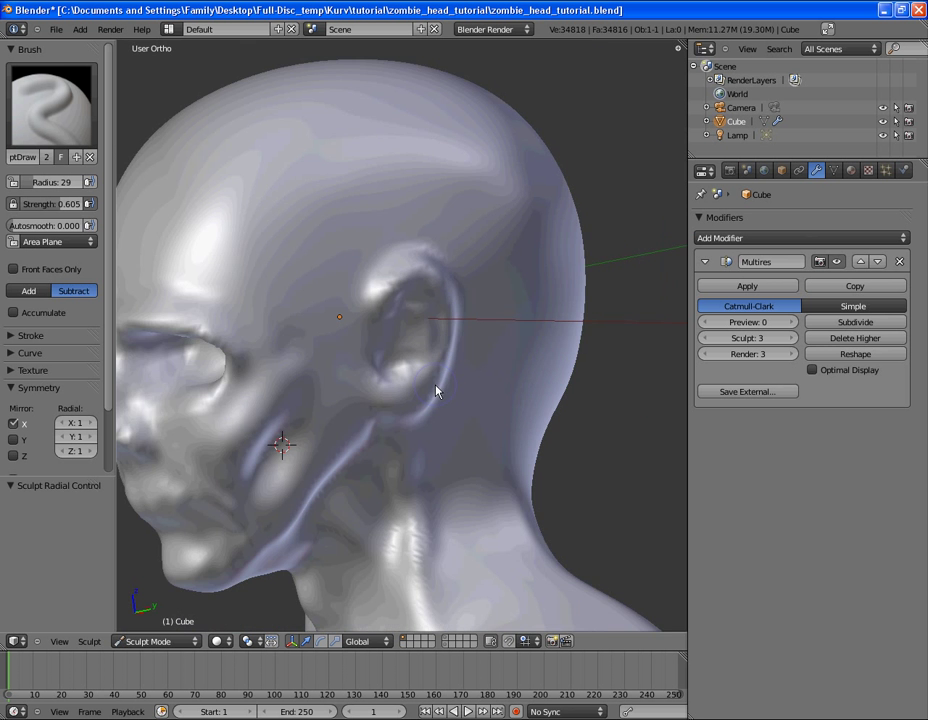
{"action": "mouse_move", "coordinate": [435, 387]}
{"action": "middle_mouse_down"}
{"action": "mouse_move", "coordinate": [455, 334]}
{"action": "mouse_move", "coordinate": [425, 321]}
{"action": "mouse_move", "coordinate": [480, 312]}
{"action": "middle_mouse_up"}
{"action": "middle_click_drag", "start_coordinate": [453, 378], "coordinate": [407, 315]}
{"action": "scroll", "coordinate": [407, 315], "scroll_direction": "down", "scroll_amount": 2}
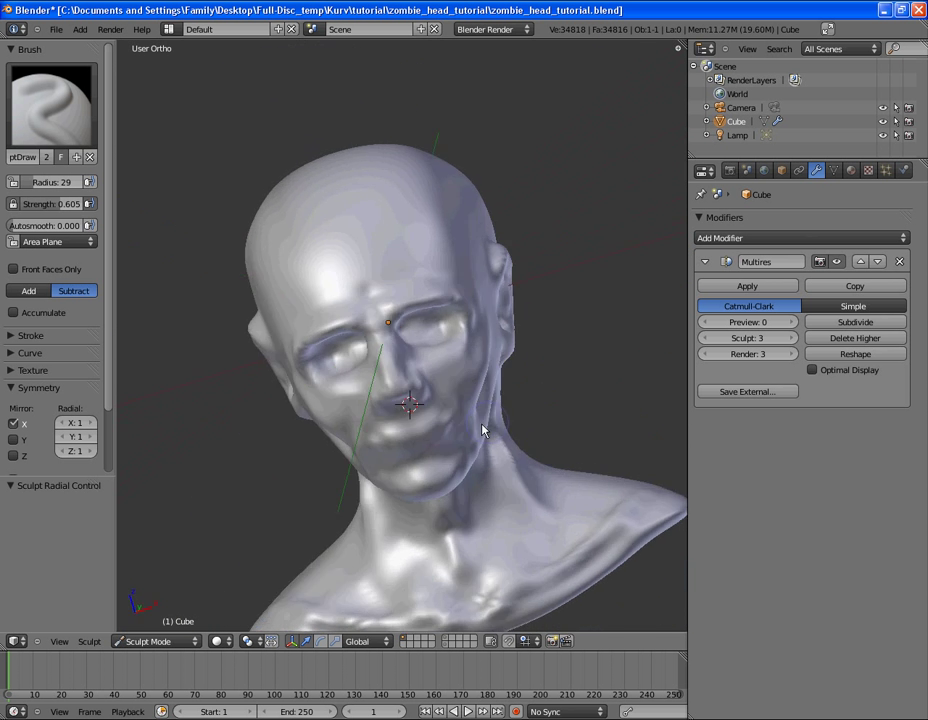
{"action": "middle_click_drag", "start_coordinate": [450, 428], "coordinate": [472, 354]}
Save the file with Ctrl+S, overwriting the existing one
{"action": "scroll", "coordinate": [441, 348], "scroll_direction": "up", "scroll_amount": 3}
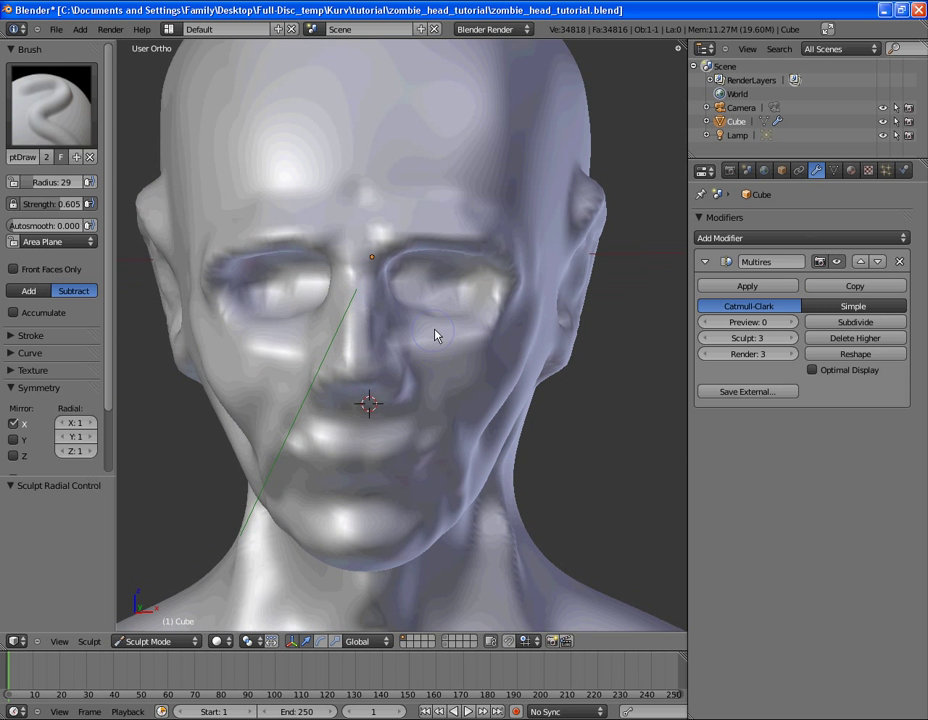
{"action": "scroll", "coordinate": [443, 332], "scroll_direction": "down", "scroll_amount": 3}
{"action": "key", "text": "ctrl+s"}
{"action": "left_click", "coordinate": [445, 328]}
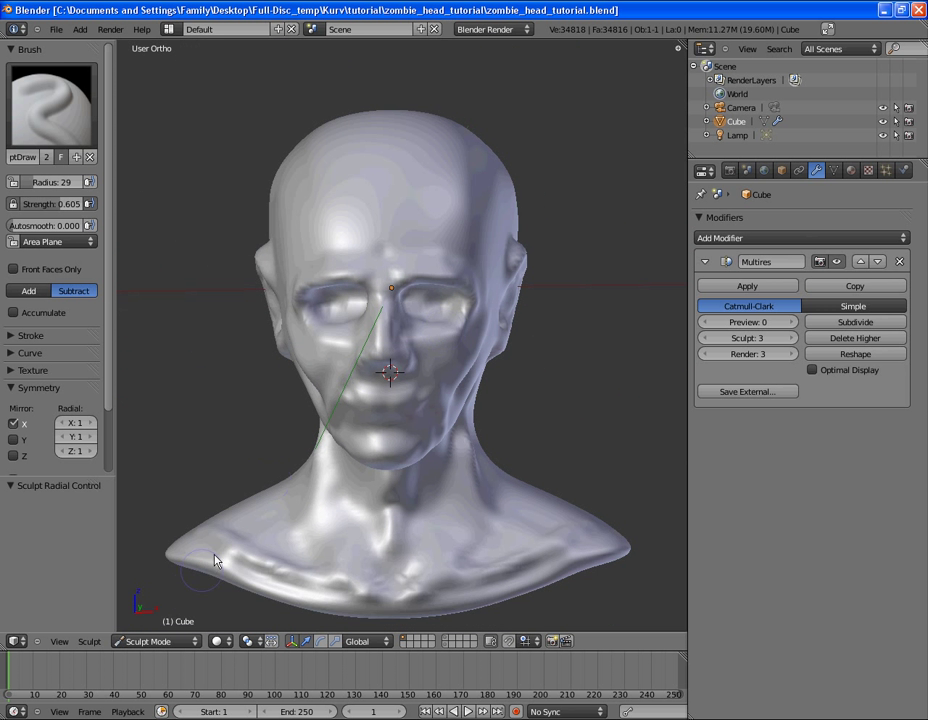
Switch the head to Object Mode and toggle its selection
{"action": "left_click", "coordinate": [175, 641]}
{"action": "left_click", "coordinate": [165, 628]}
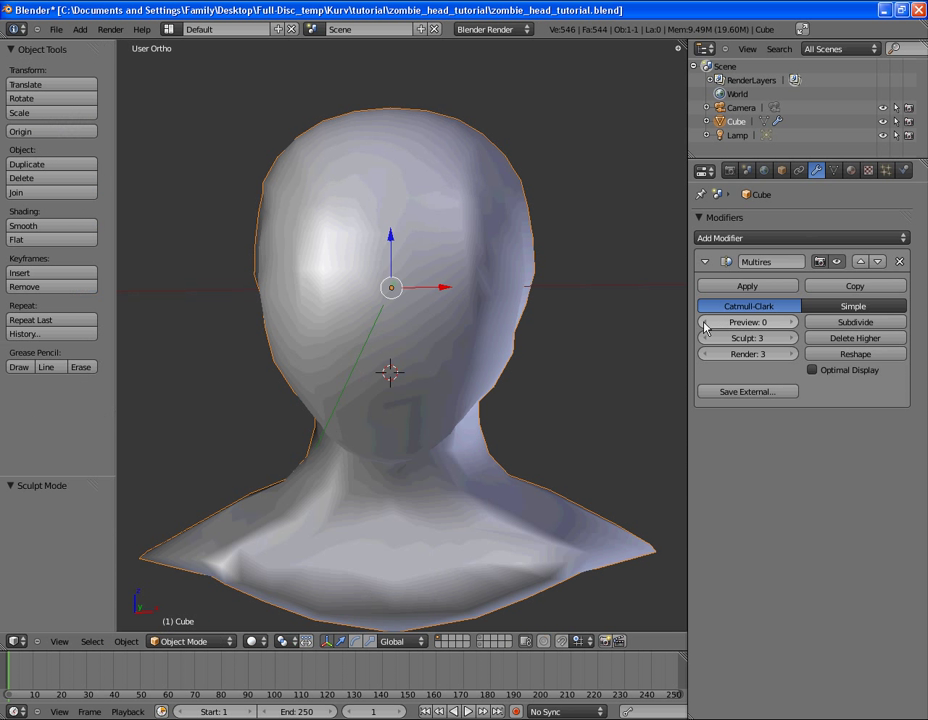
{"action": "left_click", "coordinate": [185, 641]}
{"action": "left_click", "coordinate": [185, 628]}
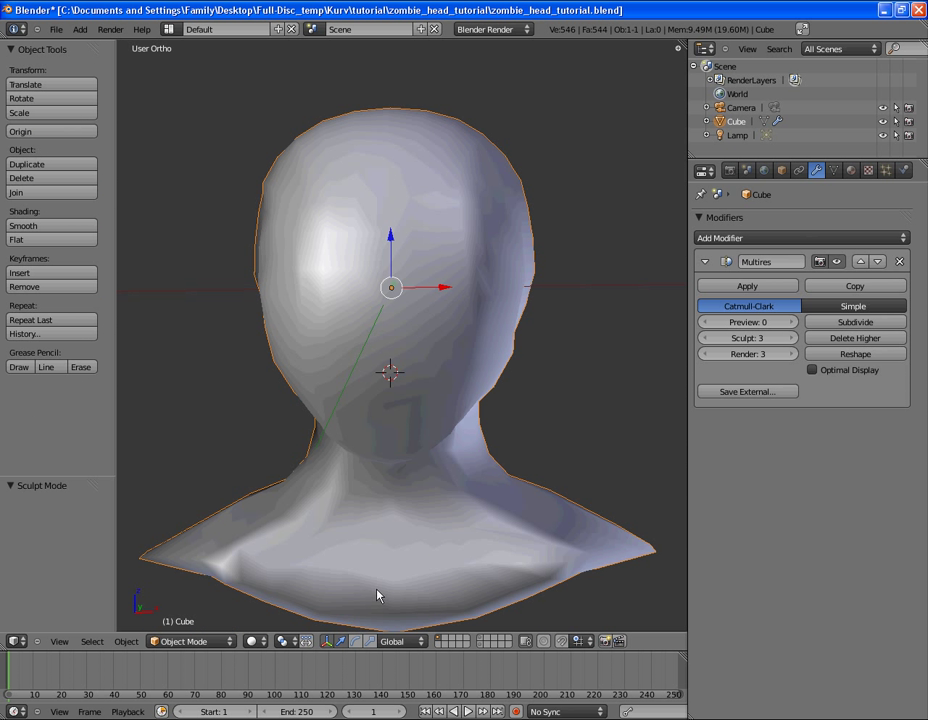
{"action": "middle_click_drag", "start_coordinate": [489, 338], "coordinate": [459, 329]}
{"action": "scroll", "coordinate": [459, 329], "scroll_direction": "up", "scroll_amount": 1}
{"action": "key", "text": "a"}
{"action": "key", "text": "a"}
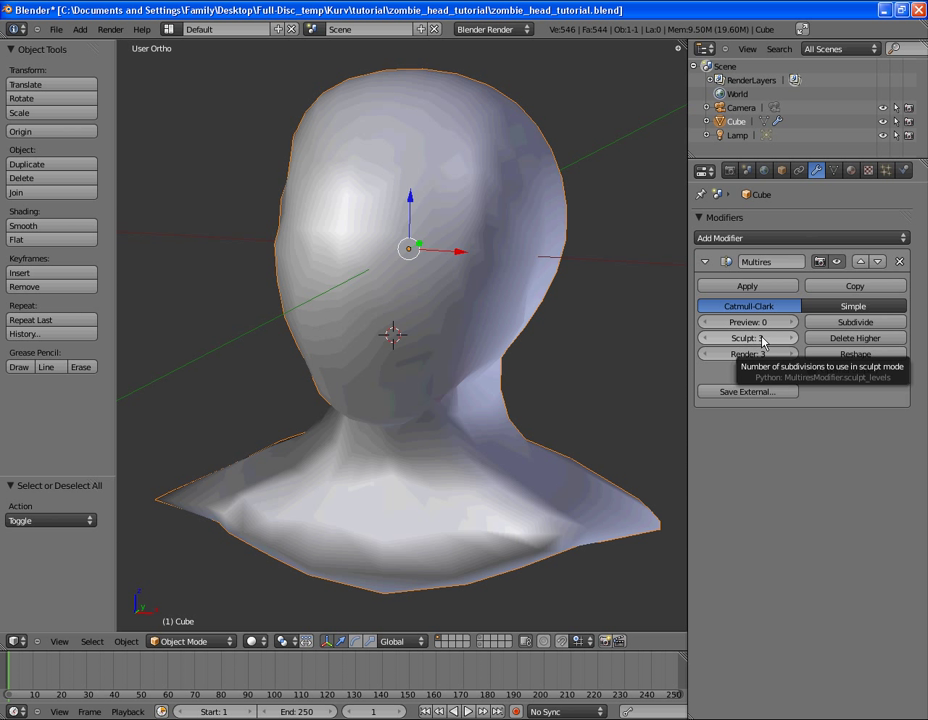
Back in Sculpt Mode, drop the multires sculpt level to 1, then restore it to 3
{"action": "left_click", "coordinate": [192, 641]}
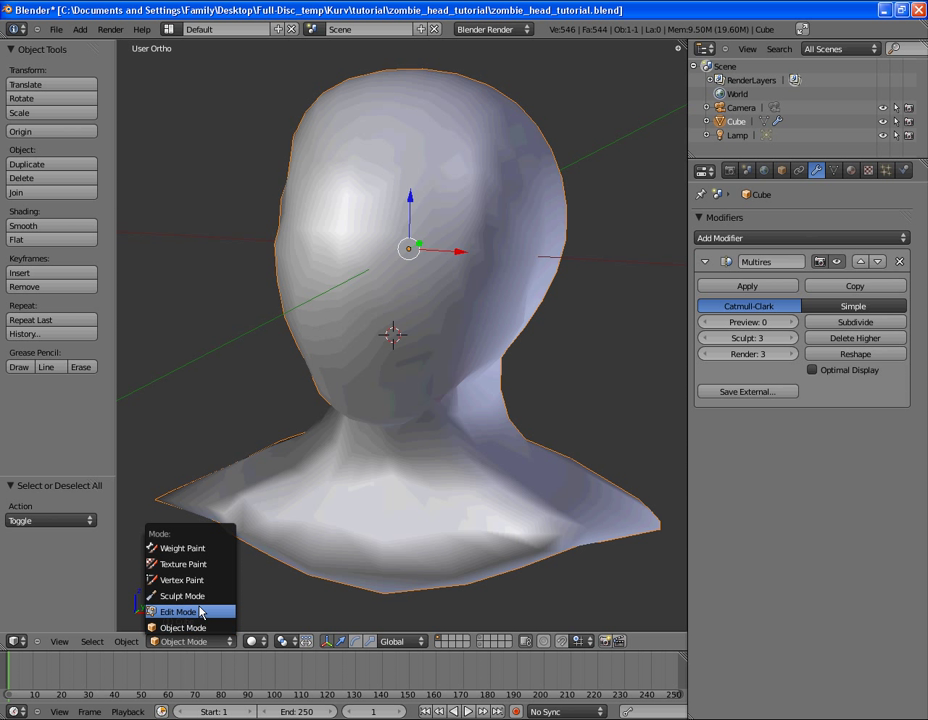
{"action": "left_click", "coordinate": [207, 602]}
{"action": "left_click", "coordinate": [704, 338]}
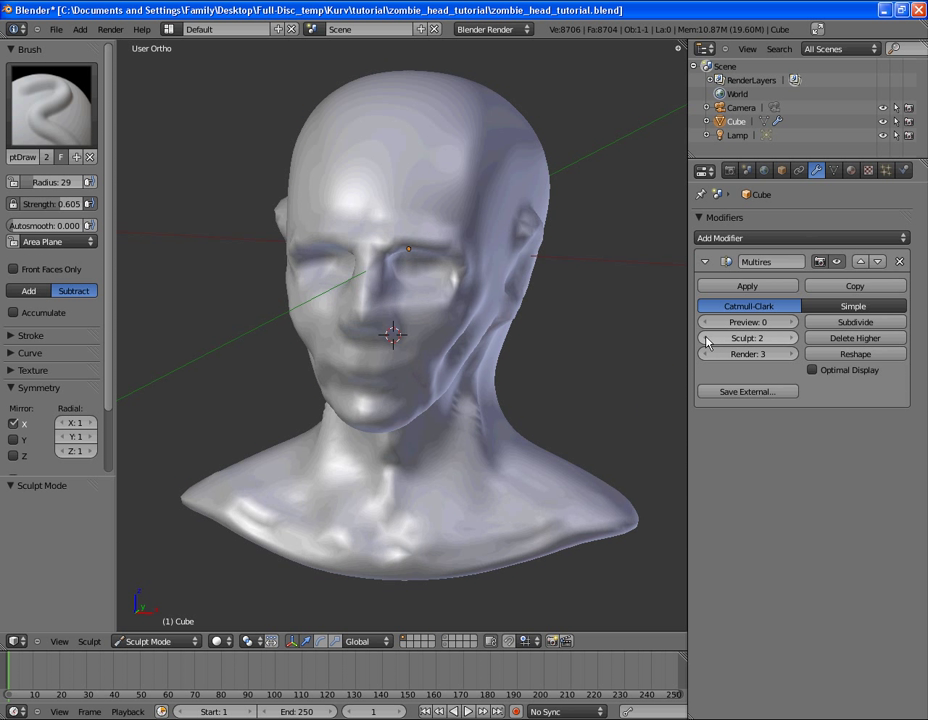
{"action": "left_click", "coordinate": [704, 338]}
{"action": "left_click_drag", "start_coordinate": [742, 338], "coordinate": [778, 338]}
Return to Object Mode, raise the Multires preview level from 0 to 3, and view from front
{"action": "left_click", "coordinate": [178, 641]}
{"action": "left_click", "coordinate": [183, 629]}
{"action": "middle_click_drag", "start_coordinate": [522, 399], "coordinate": [449, 414]}
{"action": "key", "text": "a"}
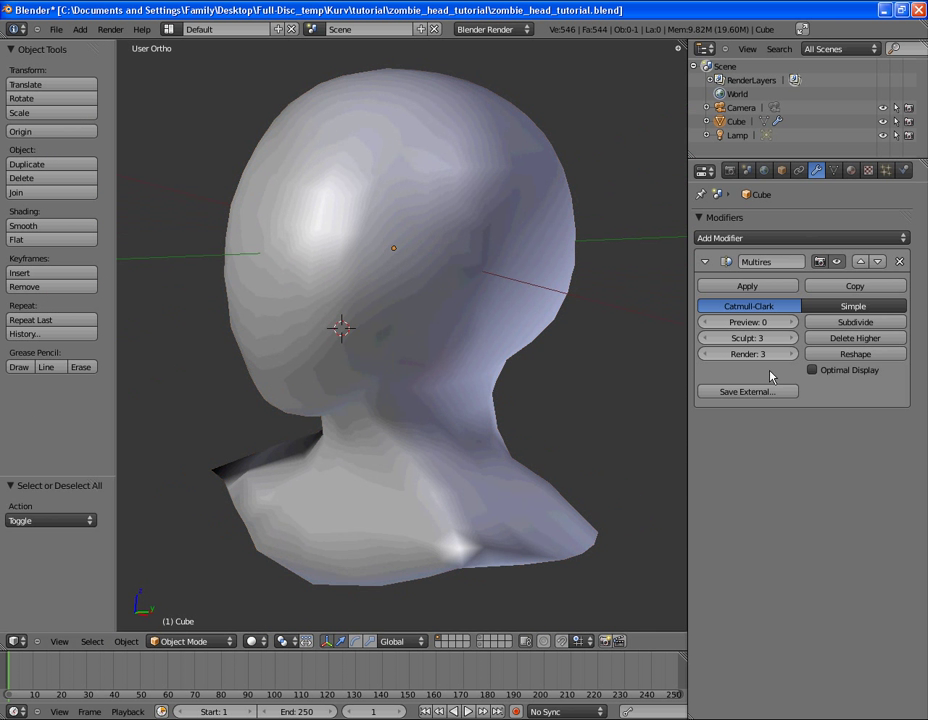
{"action": "middle_click_drag", "start_coordinate": [335, 398], "coordinate": [346, 440]}
{"action": "middle_click_drag", "start_coordinate": [536, 384], "coordinate": [590, 378]}
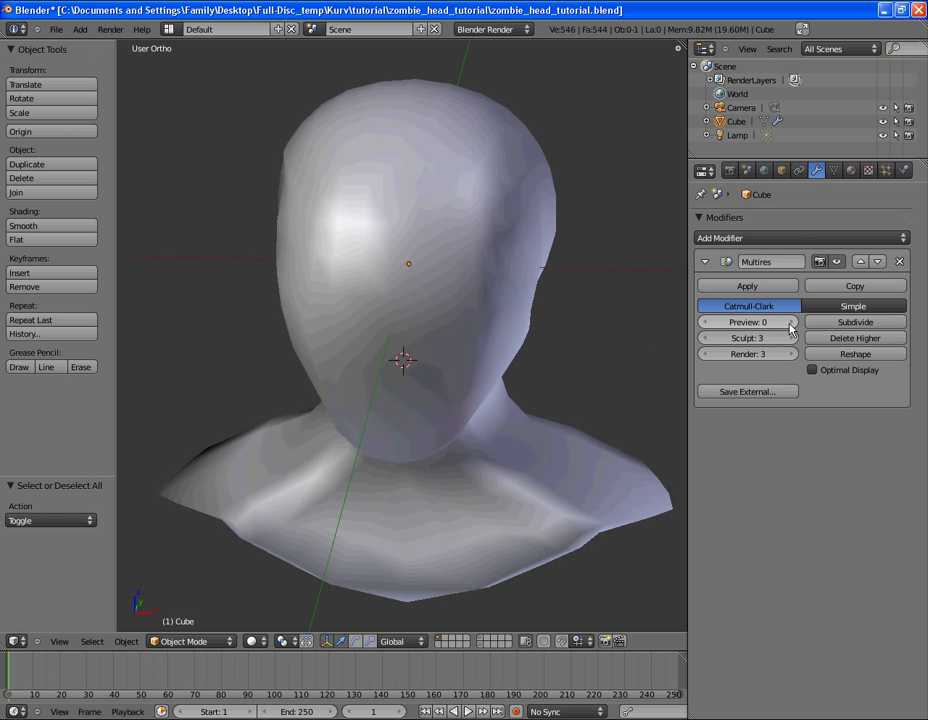
{"action": "left_click", "coordinate": [792, 322]}
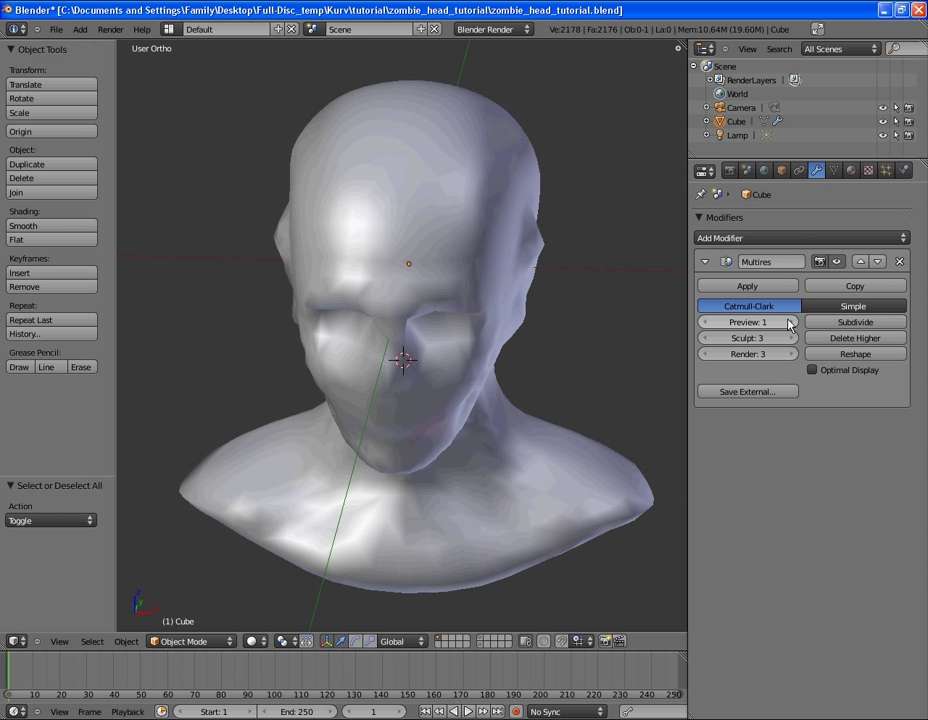
{"action": "left_click", "coordinate": [792, 322]}
{"action": "left_click", "coordinate": [792, 322]}
{"action": "middle_click_drag", "start_coordinate": [417, 349], "coordinate": [436, 341]}
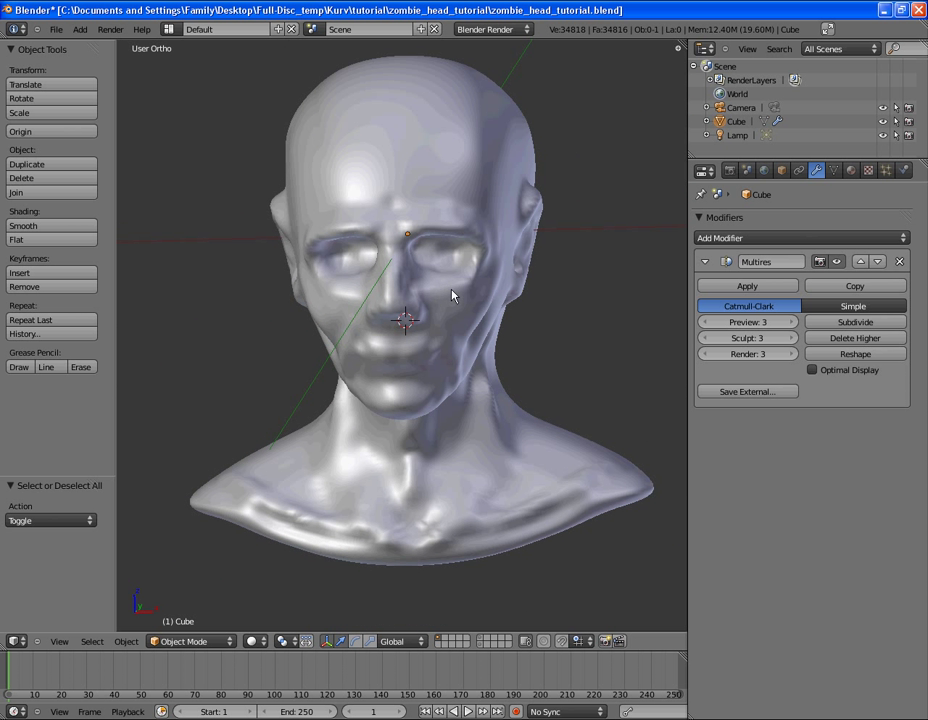
{"action": "key", "text": "KP_1"}
{"action": "middle_click_drag", "start_coordinate": [464, 290], "coordinate": [463, 308], "text": "shift"}
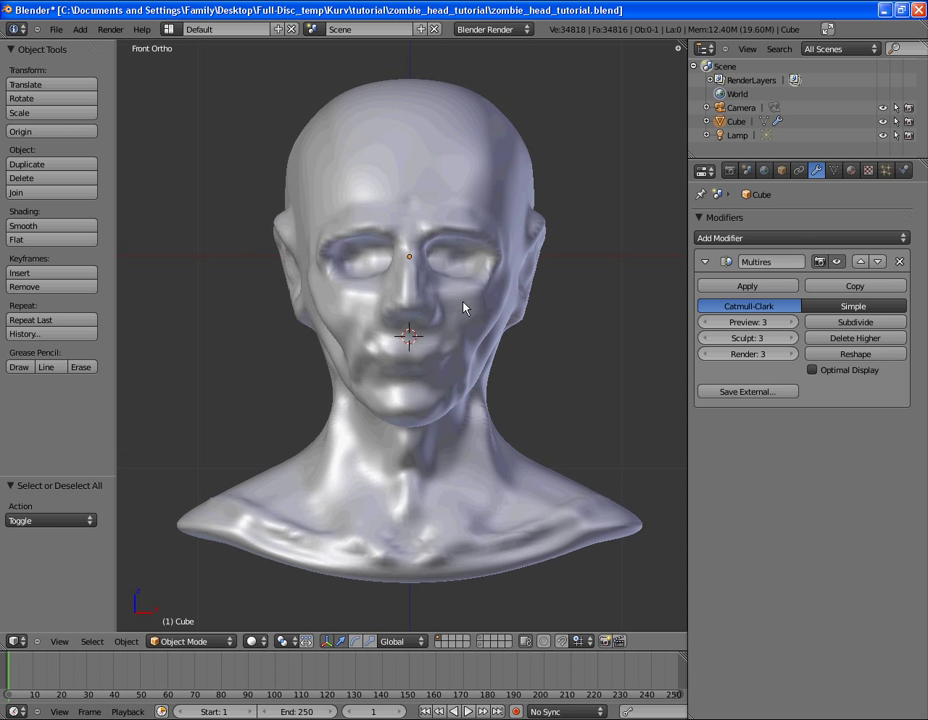
Snap the 3D cursor to the head's centre and return to the front view
{"action": "right_click", "coordinate": [452, 224]}
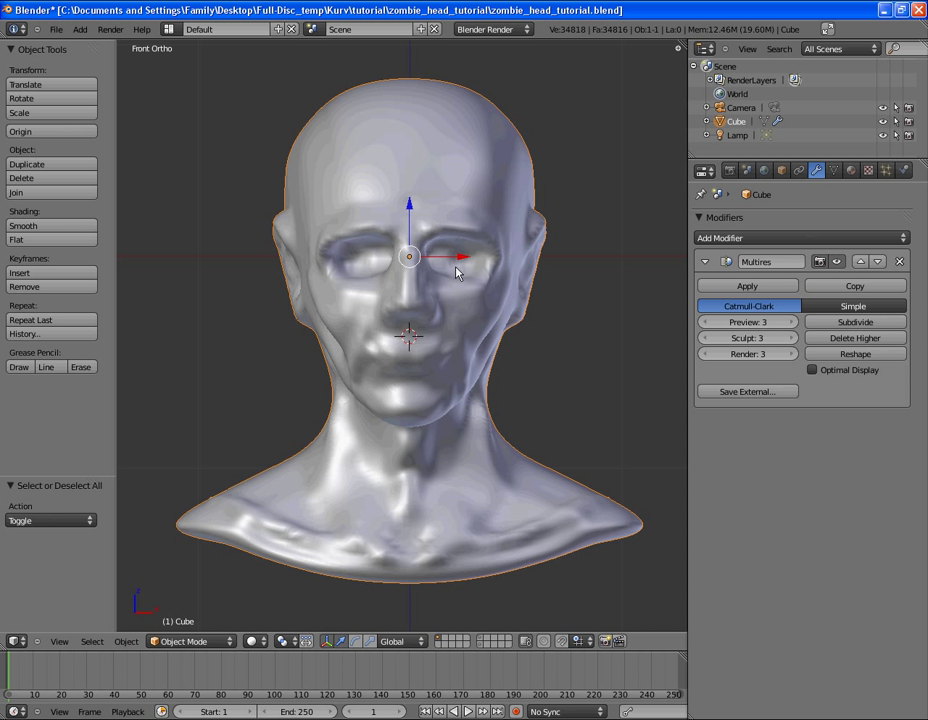
{"action": "key", "text": "shift+s"}
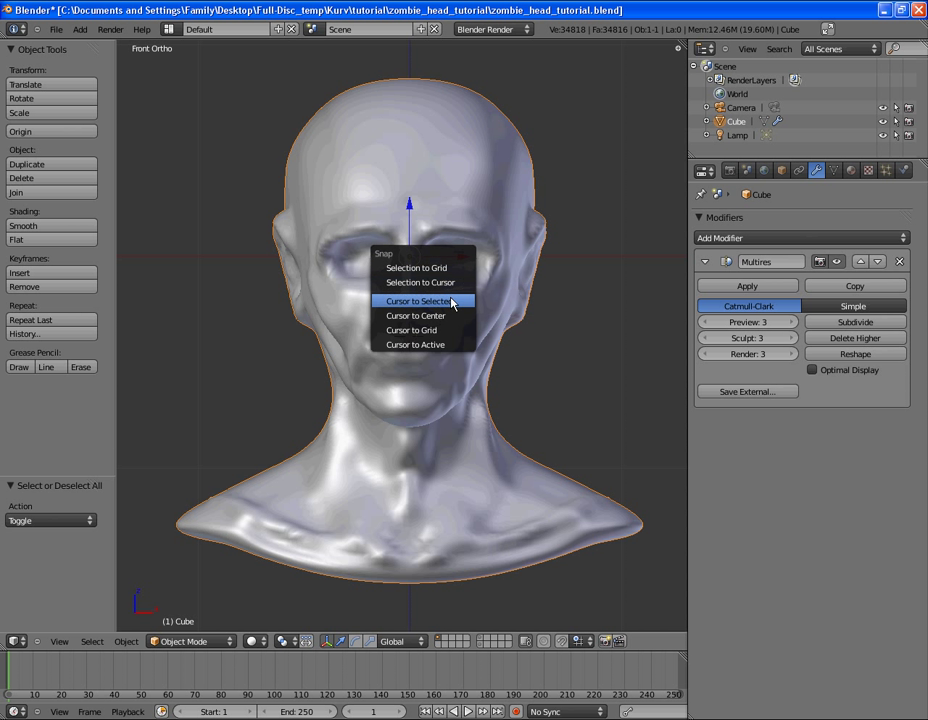
{"action": "left_click", "coordinate": [451, 302]}
{"action": "key", "text": "a"}
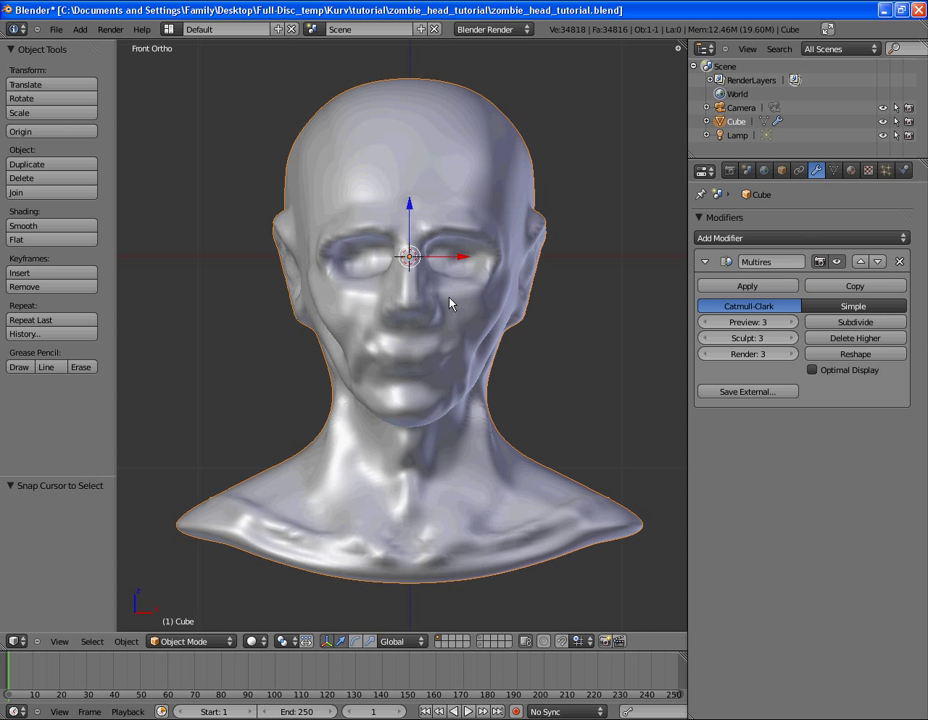
{"action": "mouse_move", "coordinate": [470, 277]}
{"action": "middle_mouse_down"}
{"action": "mouse_move", "coordinate": [377, 340]}
{"action": "mouse_move", "coordinate": [456, 290]}
{"action": "middle_mouse_up"}
{"action": "key", "text": "KP_1"}
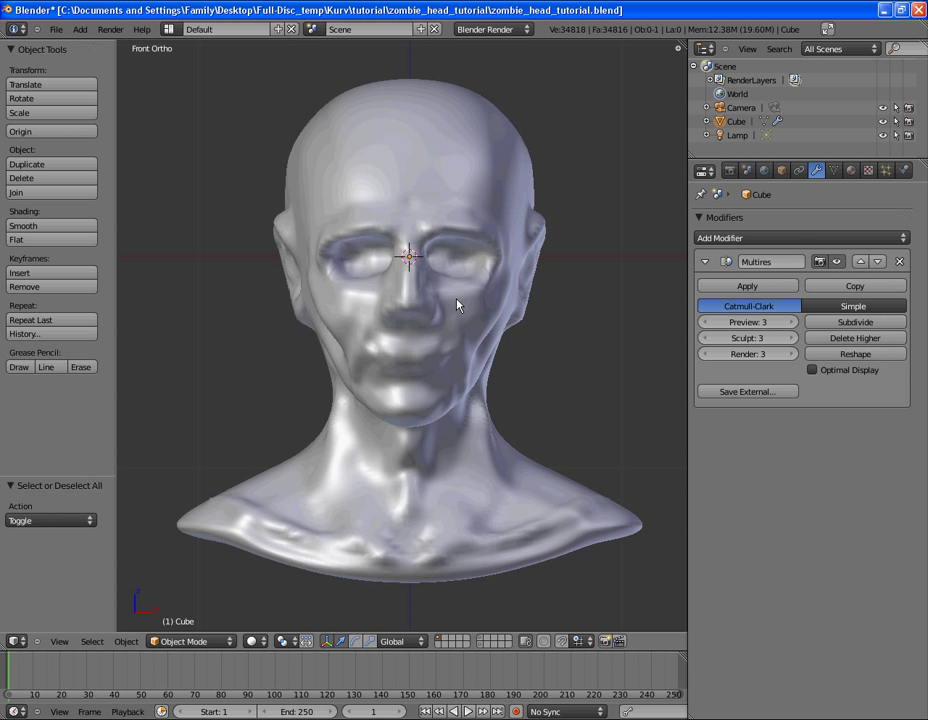
Add a UV sphere at the cursor and shrink its mesh to 0.110 scale
{"action": "key", "text": "shift+a"}
{"action": "mouse_move", "coordinate": [460, 300]}
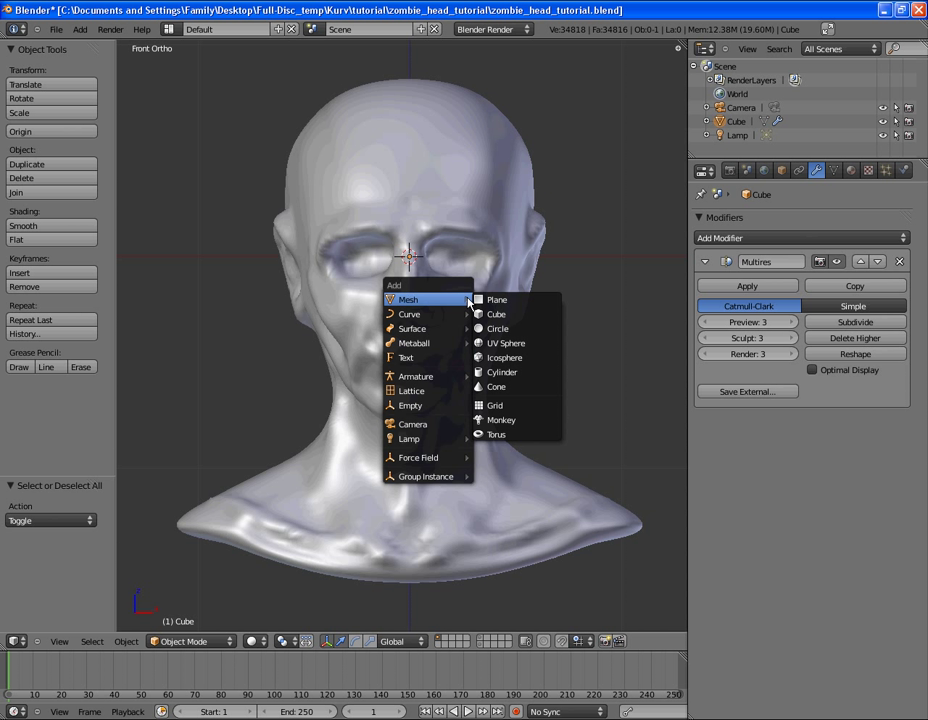
{"action": "left_click", "coordinate": [509, 345]}
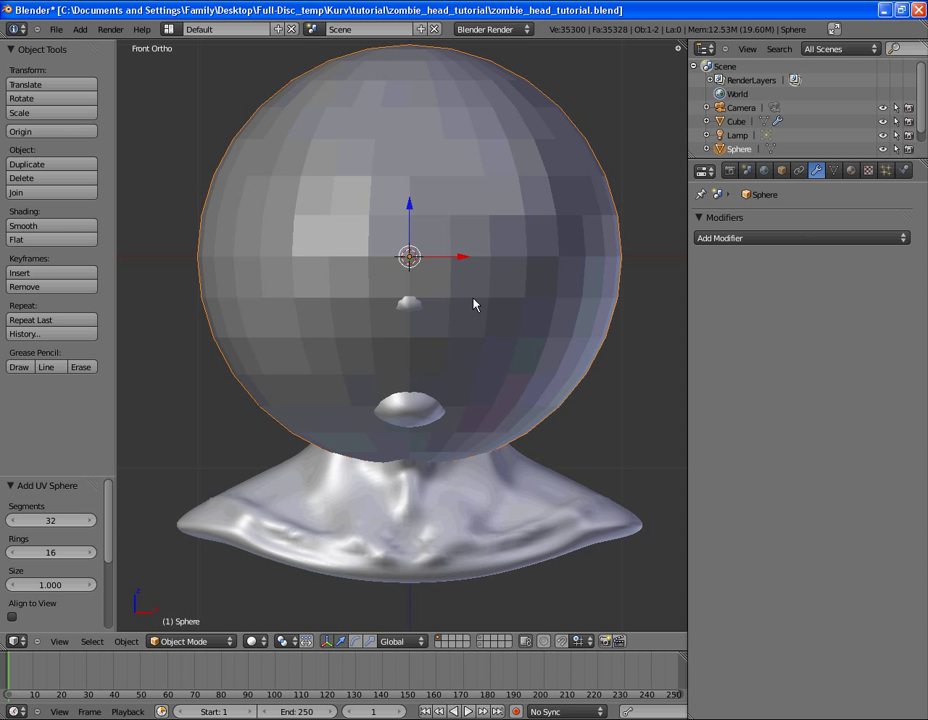
{"action": "key", "text": "Tab"}
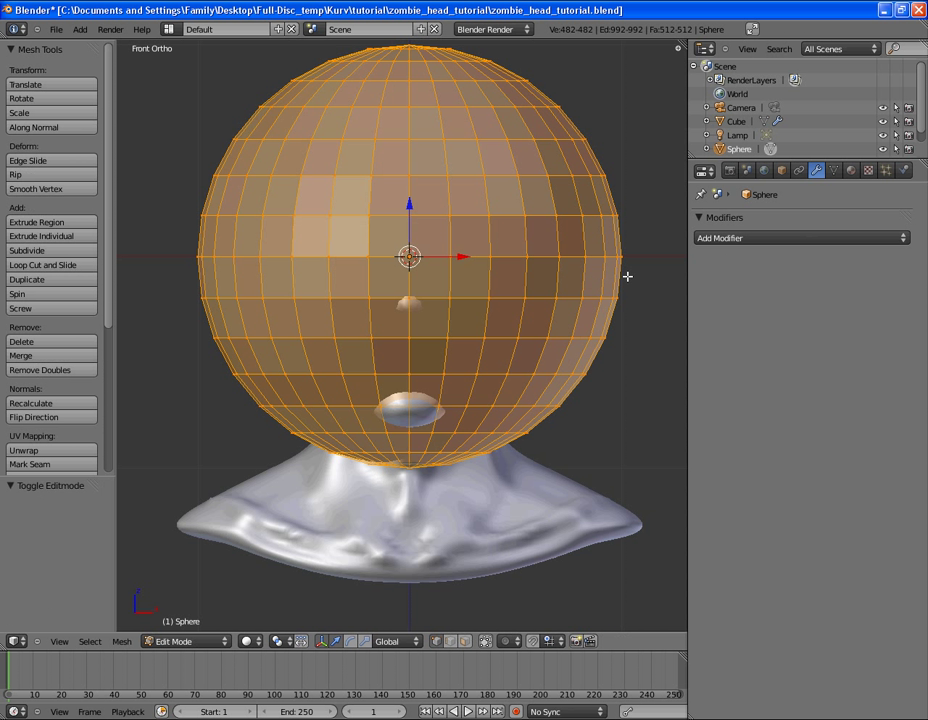
{"action": "key", "text": "s"}
{"action": "left_click", "coordinate": [434, 262]}
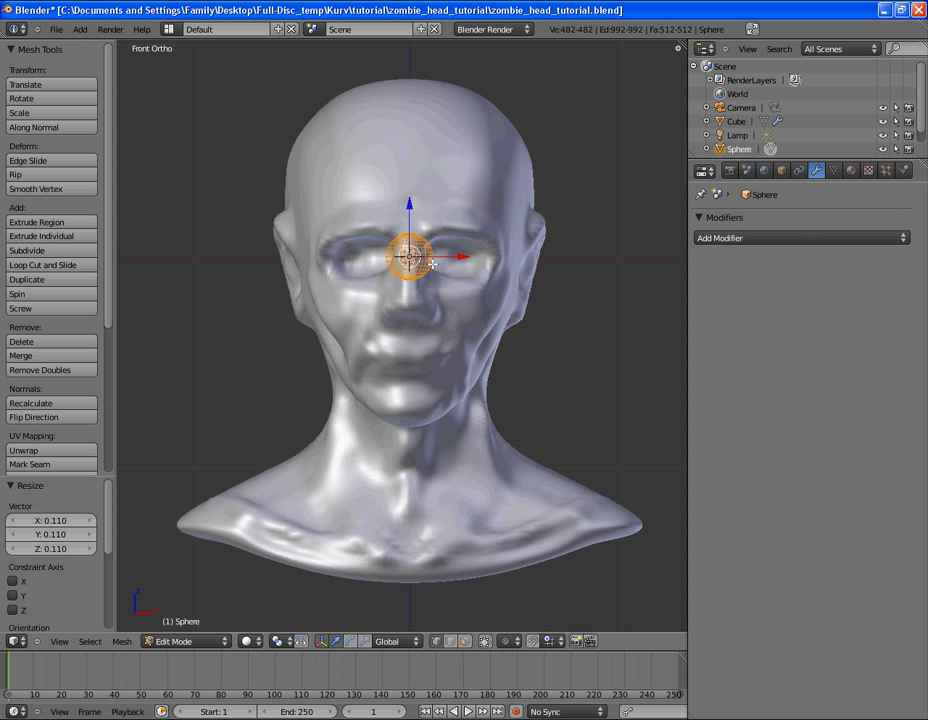
Move the sphere over the eye socket and enlarge it
{"action": "key", "text": "g"}
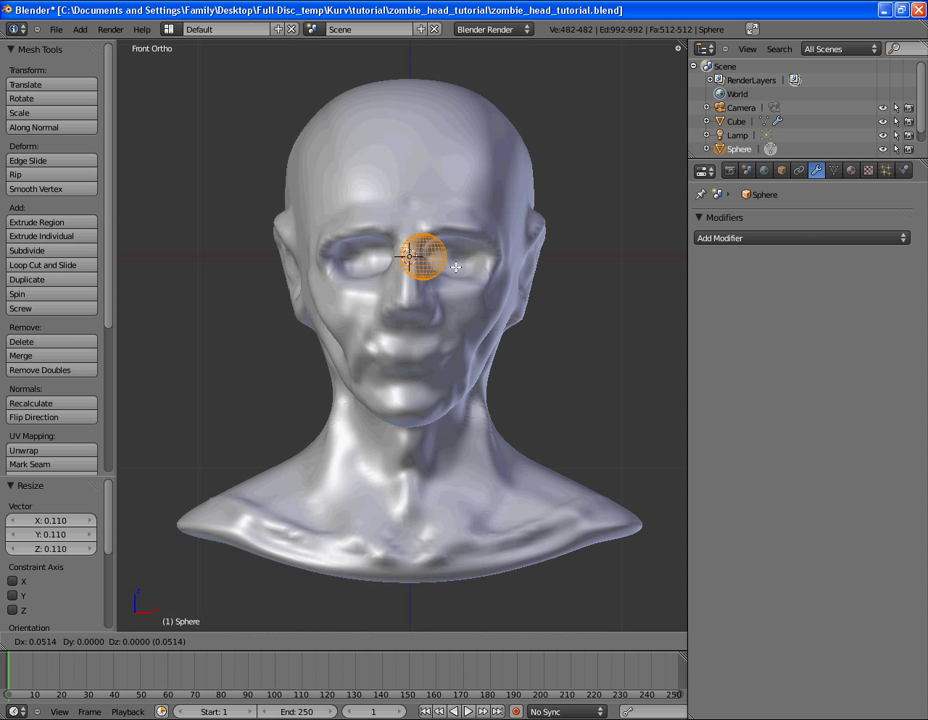
{"action": "left_click", "coordinate": [480, 265]}
{"action": "key", "text": "s"}
{"action": "left_click", "coordinate": [488, 266]}
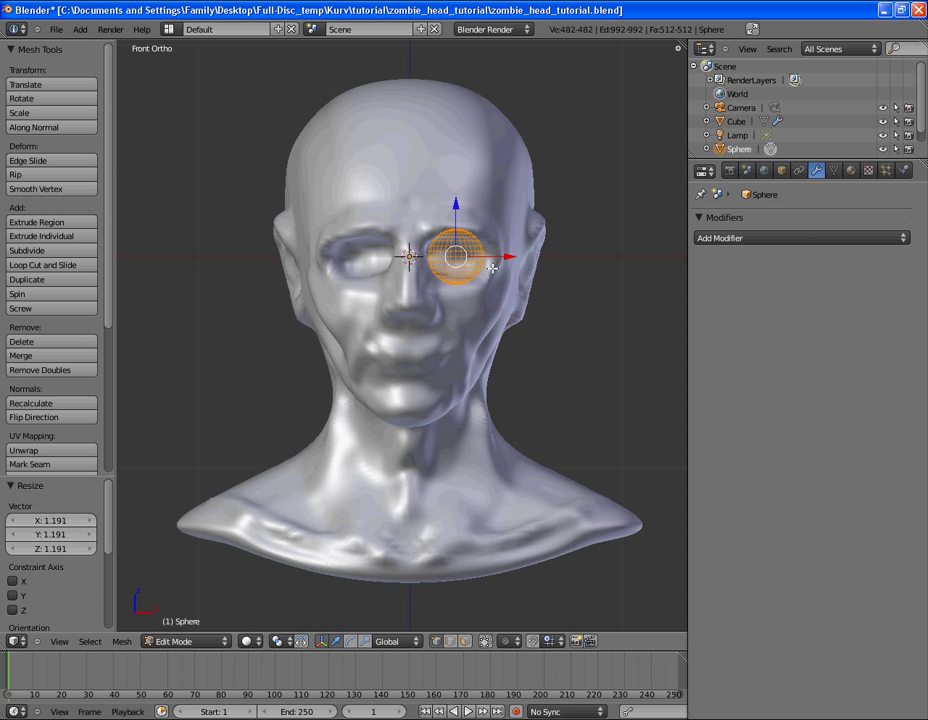
In side view, rotate the sphere -90° about X and seat it in the socket
{"action": "key", "text": "ctrl+KP_3"}
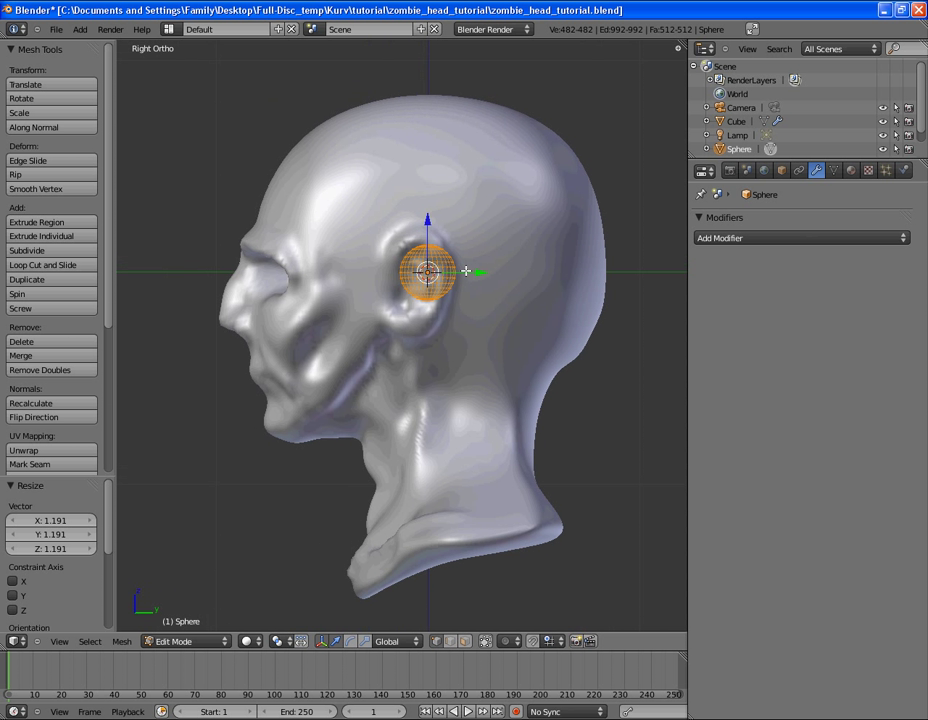
{"action": "scroll", "coordinate": [470, 270], "scroll_direction": "up", "scroll_amount": 3}
{"action": "key", "text": "r"}
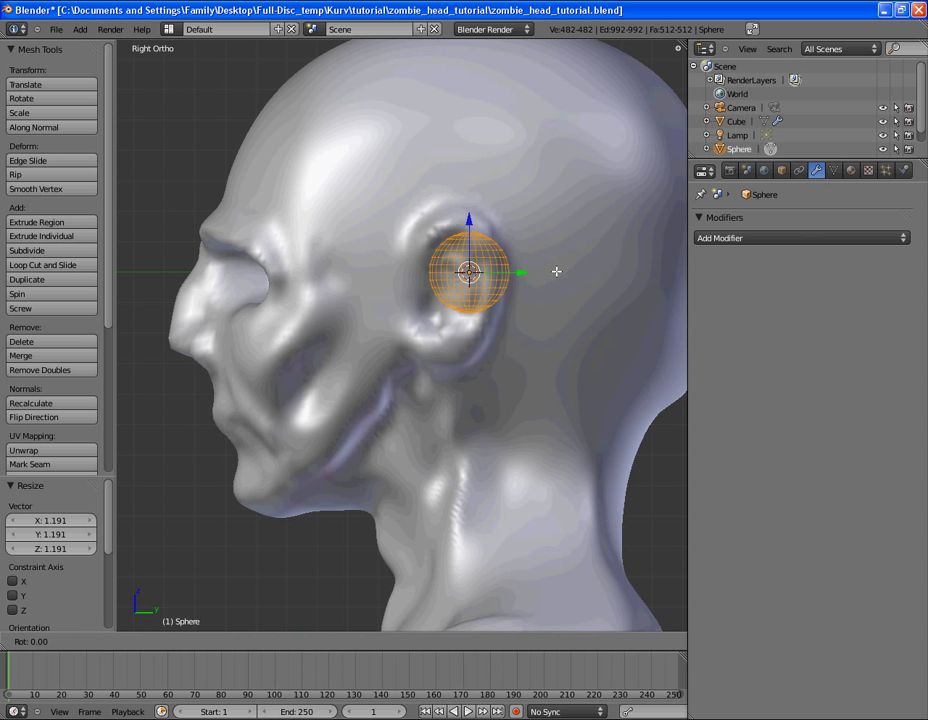
{"action": "type", "text": "90"}
{"action": "key", "text": "Return"}
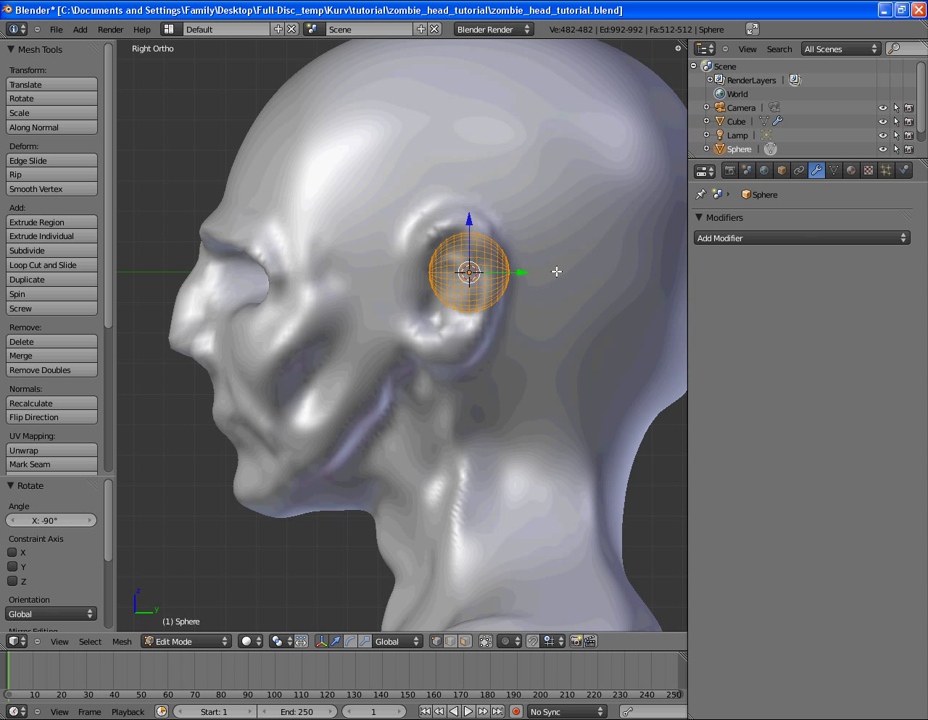
{"action": "key", "text": "ctrl+KP_4"}
{"action": "key", "text": "ctrl+KP_4"}
{"action": "key", "text": "ctrl+KP_2"}
{"action": "key", "text": "g"}
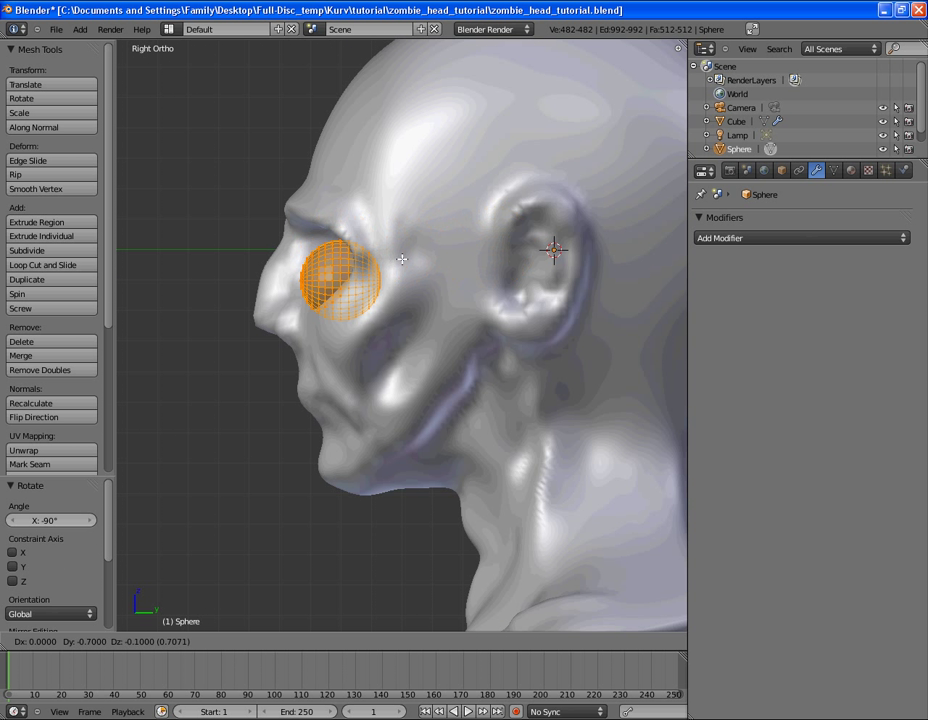
{"action": "key", "text": "Return"}
Orbit around the eye to check the sphere's fit, then return to the front view
{"action": "middle_click_drag", "start_coordinate": [396, 257], "coordinate": [425, 341]}
{"action": "scroll", "coordinate": [433, 241], "scroll_direction": "up", "scroll_amount": 5}
{"action": "scroll", "coordinate": [400, 320], "scroll_direction": "up", "scroll_amount": 1}
{"action": "middle_click_drag", "start_coordinate": [365, 302], "coordinate": [432, 333]}
{"action": "key", "text": "KP_3"}
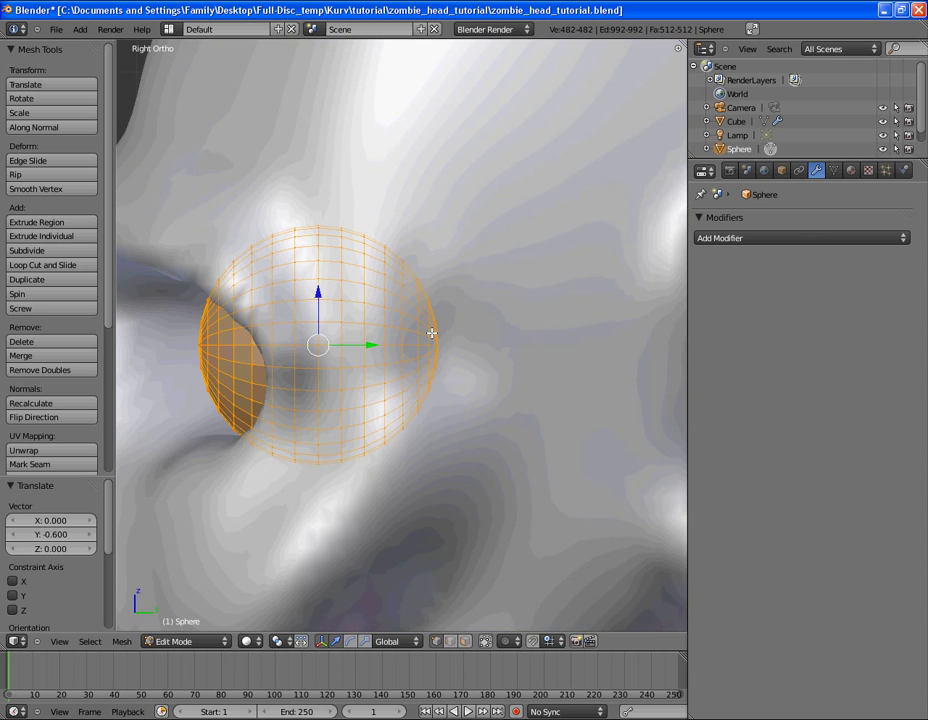
{"action": "scroll", "coordinate": [373, 354], "scroll_direction": "down", "scroll_amount": 3}
{"action": "middle_click_drag", "start_coordinate": [373, 354], "coordinate": [458, 250], "text": "shift"}
{"action": "key", "text": "g"}
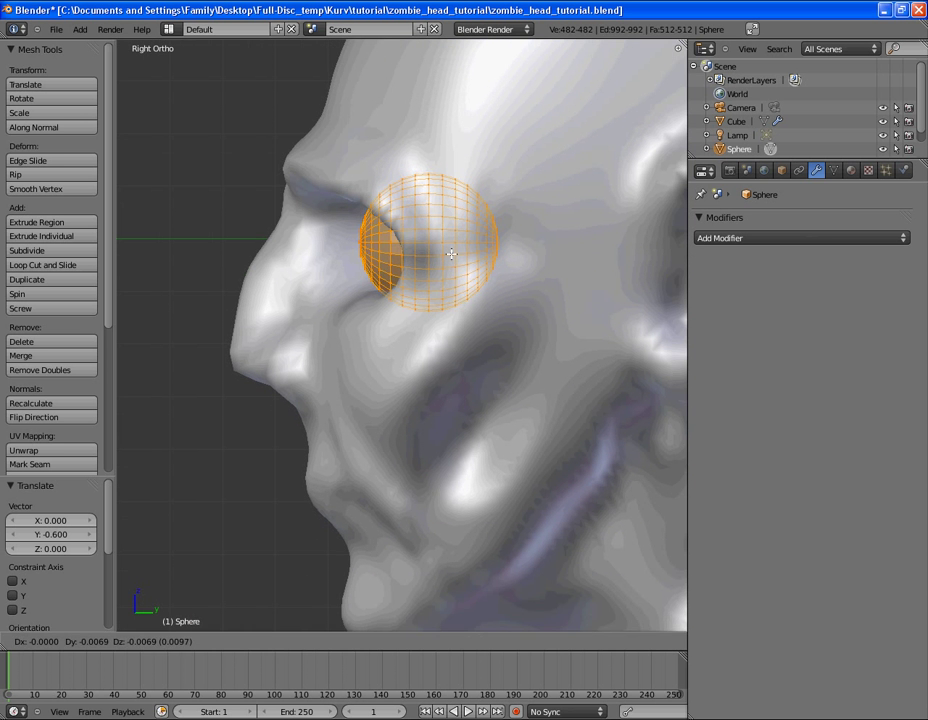
{"action": "key", "text": "Escape"}
{"action": "key", "text": "a"}
{"action": "key", "text": "KP_1"}
{"action": "scroll", "coordinate": [437, 270], "scroll_direction": "down", "scroll_amount": 2}
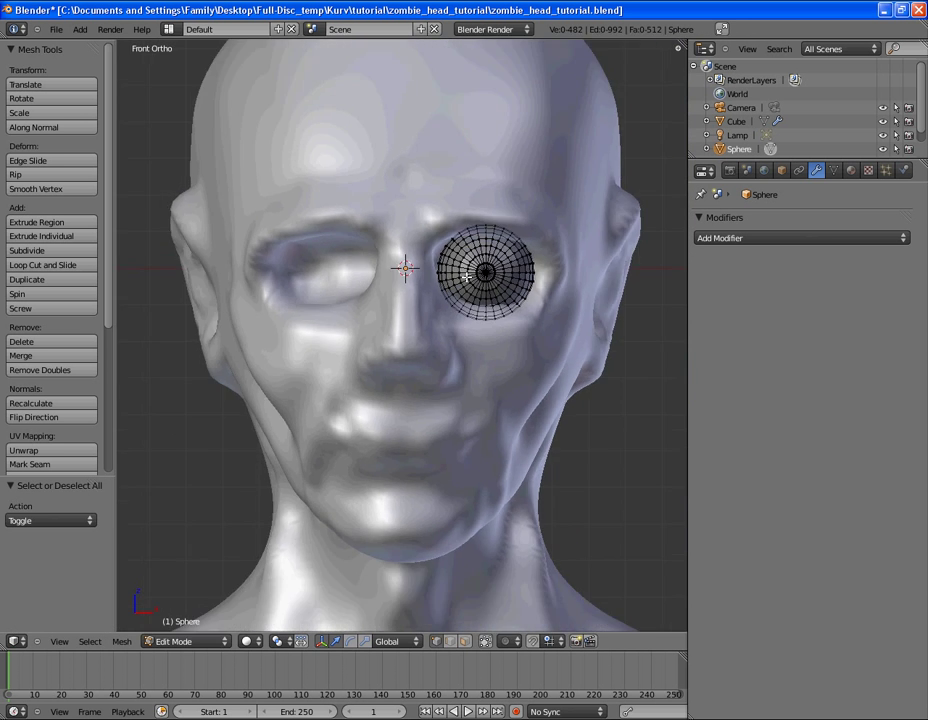
Shift the eye sphere slightly sideways and add a Mirror modifier to it
{"action": "key", "text": "a"}
{"action": "key", "text": "g"}
{"action": "left_click", "coordinate": [534, 249]}
{"action": "left_click", "coordinate": [777, 238]}
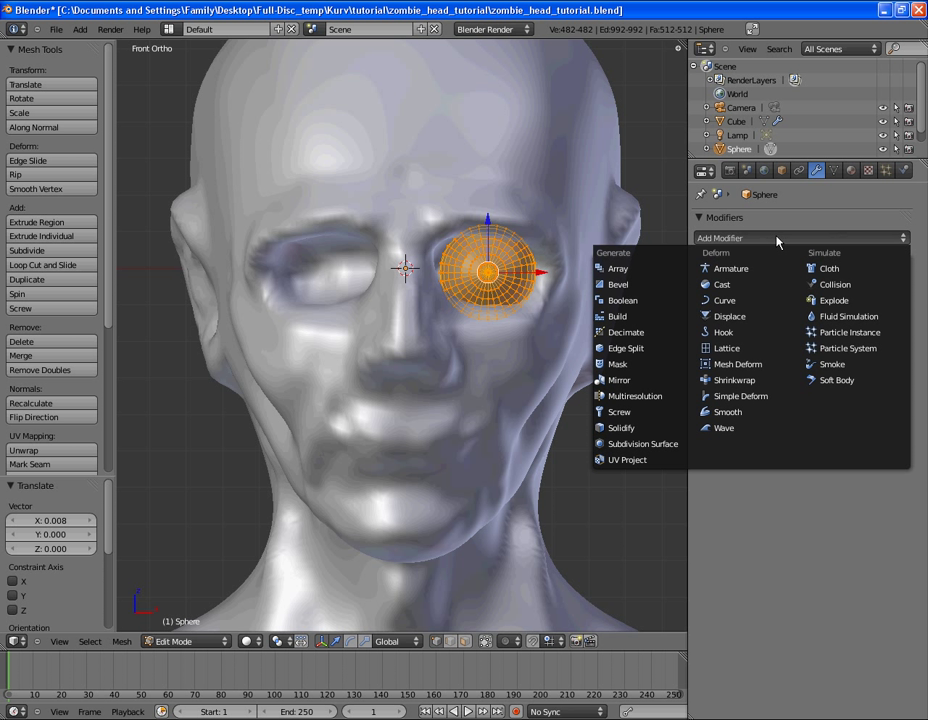
{"action": "left_click", "coordinate": [620, 380]}
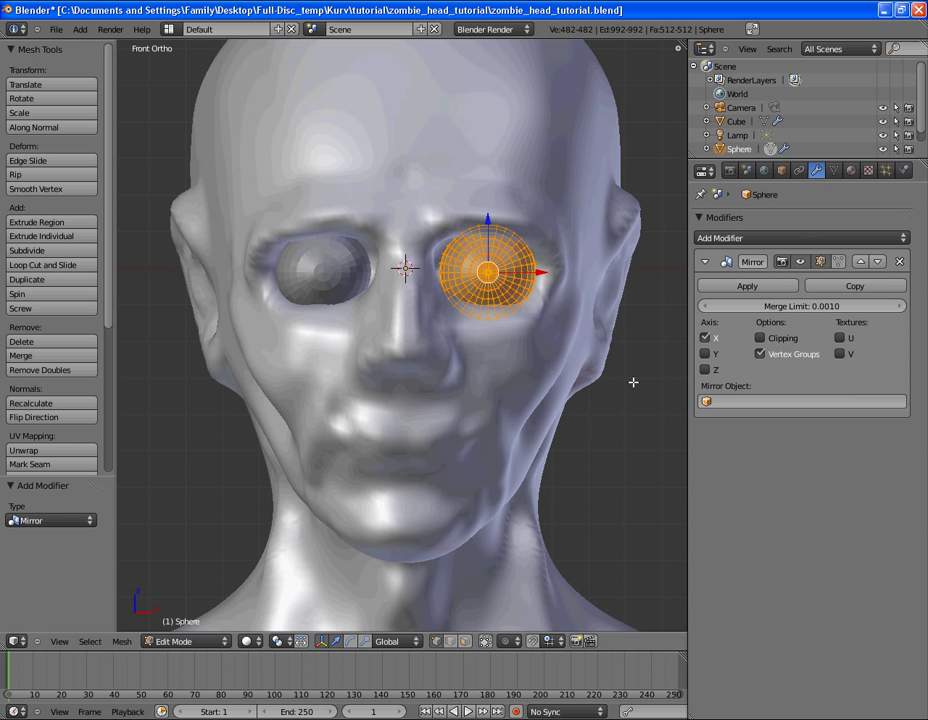
Shift the eye along X and view both mirrored eyes in Object Mode
{"action": "key", "text": "g"}
{"action": "key", "text": "x"}
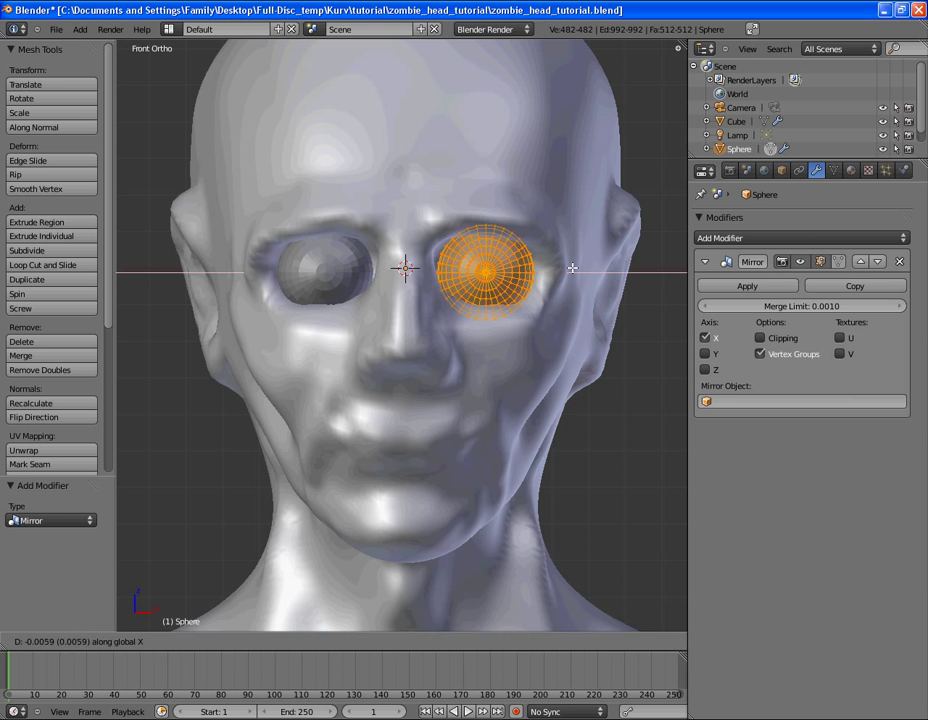
{"action": "left_click", "coordinate": [573, 268]}
{"action": "key", "text": "g"}
{"action": "right_click", "coordinate": [573, 268]}
{"action": "scroll", "coordinate": [572, 267], "scroll_direction": "down", "scroll_amount": 2}
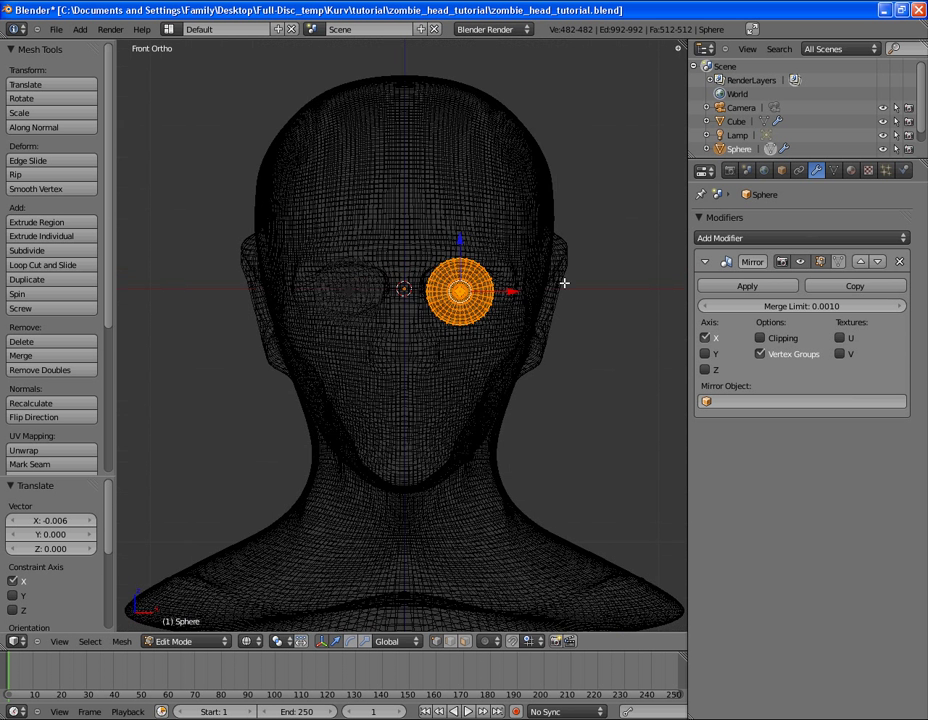
{"action": "key", "text": "a"}
{"action": "left_click", "coordinate": [185, 641]}
{"action": "left_click", "coordinate": [190, 652]}
{"action": "scroll", "coordinate": [512, 390], "scroll_direction": "down", "scroll_amount": 2}
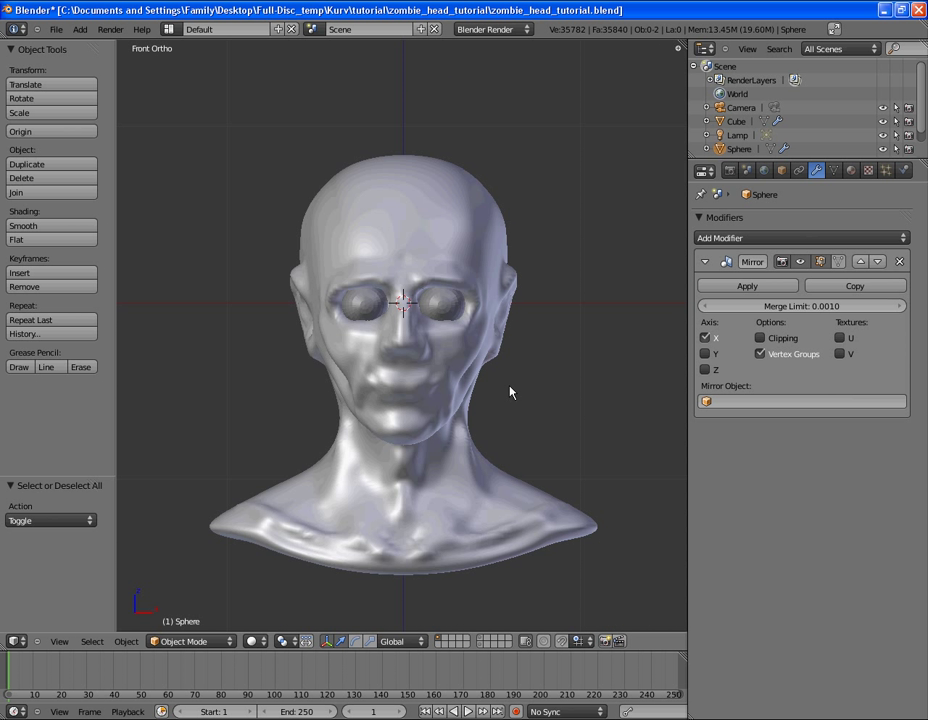
{"action": "scroll", "coordinate": [512, 391], "scroll_direction": "up", "scroll_amount": 2}
Try another X-axis move of the eye, cancel it, and recheck both eyes
{"action": "key", "text": "Tab"}
{"action": "key", "text": "a"}
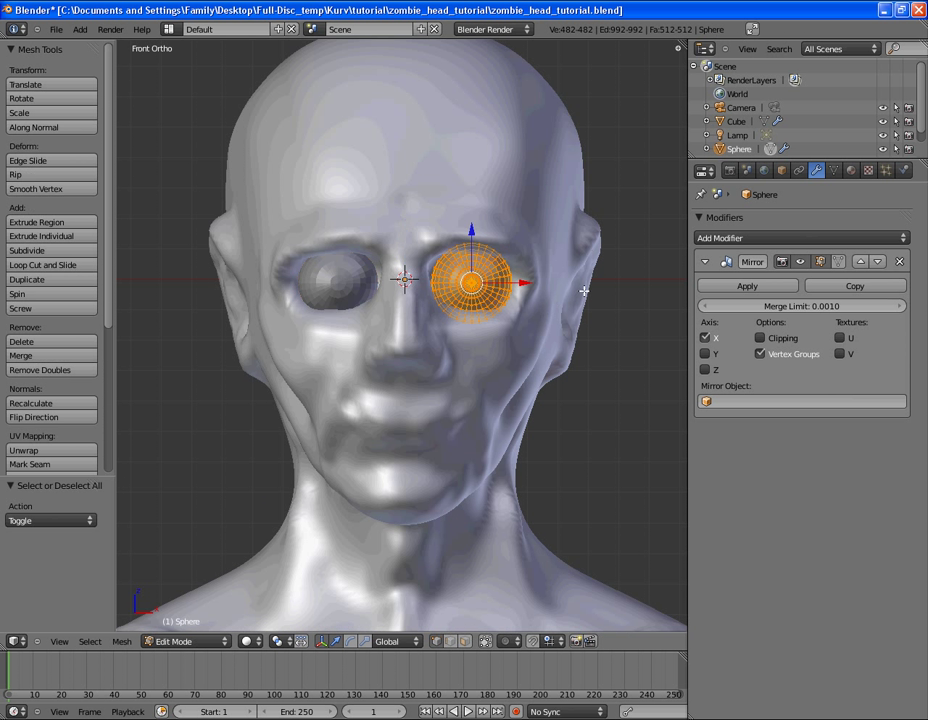
{"action": "key", "text": "g"}
{"action": "key", "text": "x"}
{"action": "right_click", "coordinate": [571, 288]}
{"action": "key", "text": "a"}
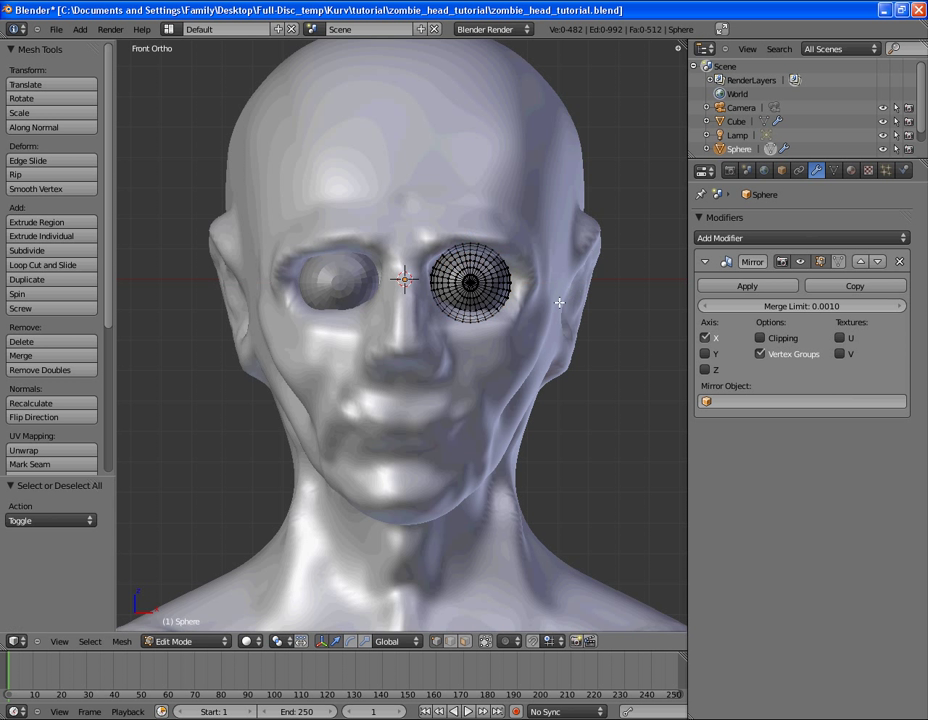
{"action": "left_click", "coordinate": [185, 641]}
{"action": "left_click", "coordinate": [190, 654]}
{"action": "scroll", "coordinate": [472, 416], "scroll_direction": "down", "scroll_amount": 2}
{"action": "scroll", "coordinate": [475, 374], "scroll_direction": "up", "scroll_amount": 2}
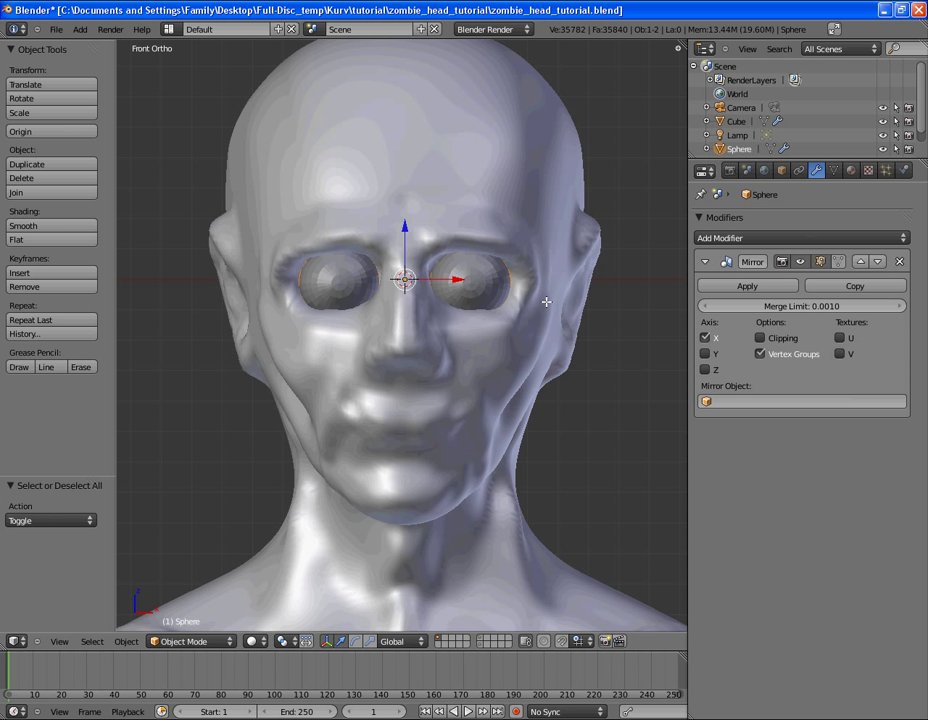
Reposition the eye sphere's mesh and compare both eyes in Object Mode
{"action": "key", "text": "Tab"}
{"action": "key", "text": "a"}
{"action": "key", "text": "g"}
{"action": "left_click", "coordinate": [551, 302]}
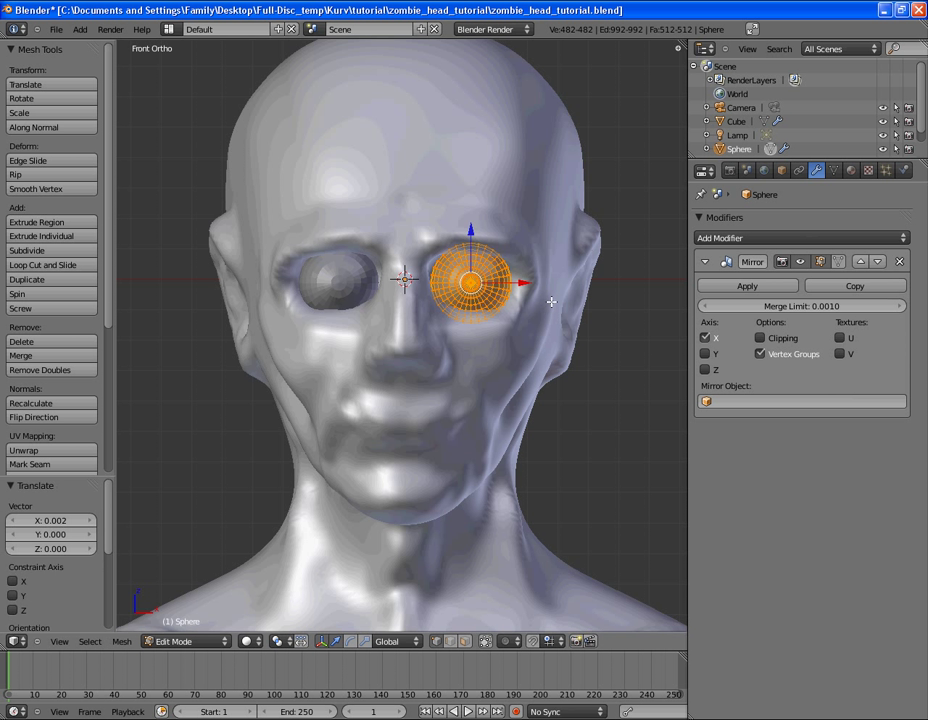
{"action": "key", "text": "Tab"}
{"action": "scroll", "coordinate": [438, 494], "scroll_direction": "down", "scroll_amount": 2}
{"action": "scroll", "coordinate": [439, 488], "scroll_direction": "up", "scroll_amount": 2}
Nudge the eye sphere again, then reselect it in the side view
{"action": "key", "text": "Tab"}
{"action": "key", "text": "a"}
{"action": "key", "text": "g"}
{"action": "left_click", "coordinate": [541, 291]}
{"action": "key", "text": "a"}
{"action": "key", "text": "Tab"}
{"action": "middle_click_drag", "start_coordinate": [543, 302], "coordinate": [434, 308]}
{"action": "right_click", "coordinate": [434, 308]}
{"action": "key", "text": "KP_3"}
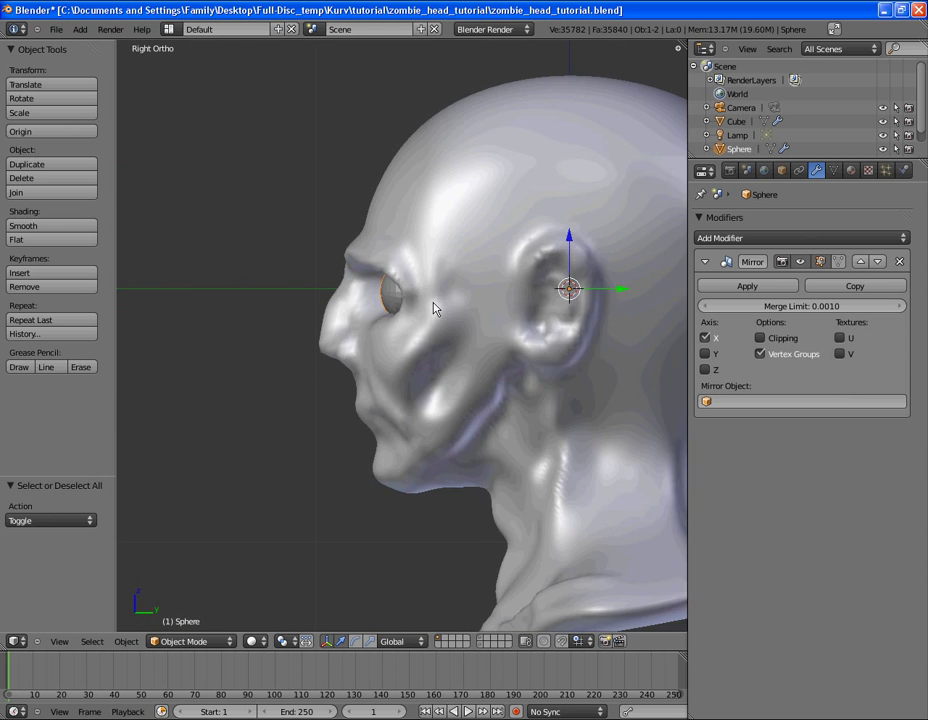
Set the eye's depth in the socket along one axis and enlarge it slightly
{"action": "key", "text": "Tab"}
{"action": "key", "text": "a"}
{"action": "key", "text": "g"}
{"action": "key", "text": "x"}
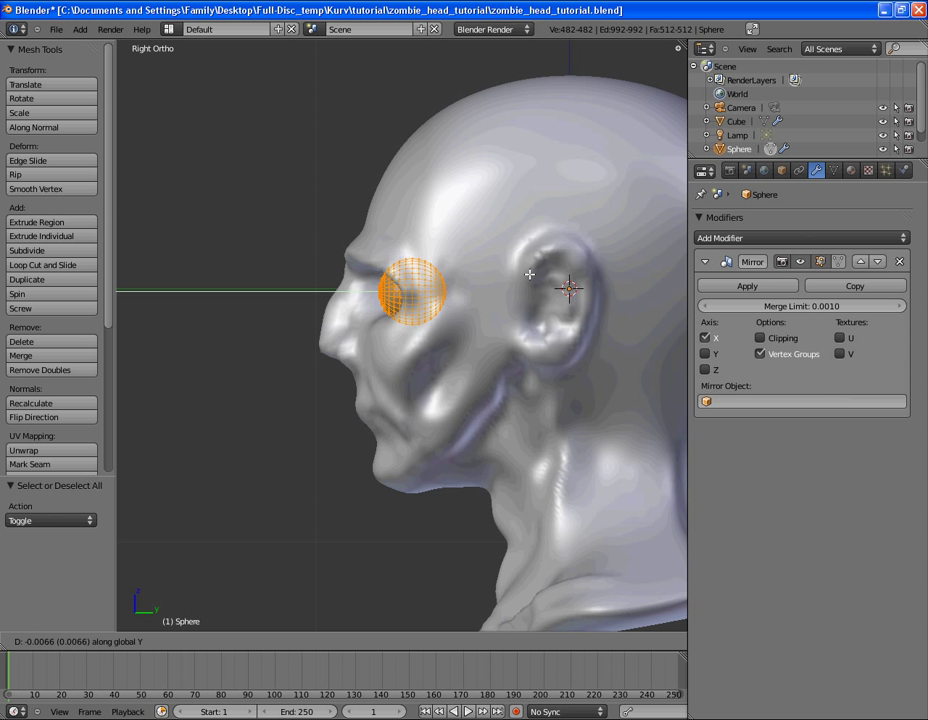
{"action": "left_click", "coordinate": [534, 272]}
{"action": "key", "text": "s"}
{"action": "left_click", "coordinate": [537, 270]}
{"action": "key", "text": "a"}
In front view, fine-tune the eye sphere's size with two small rescales
{"action": "key", "text": "KP_1"}
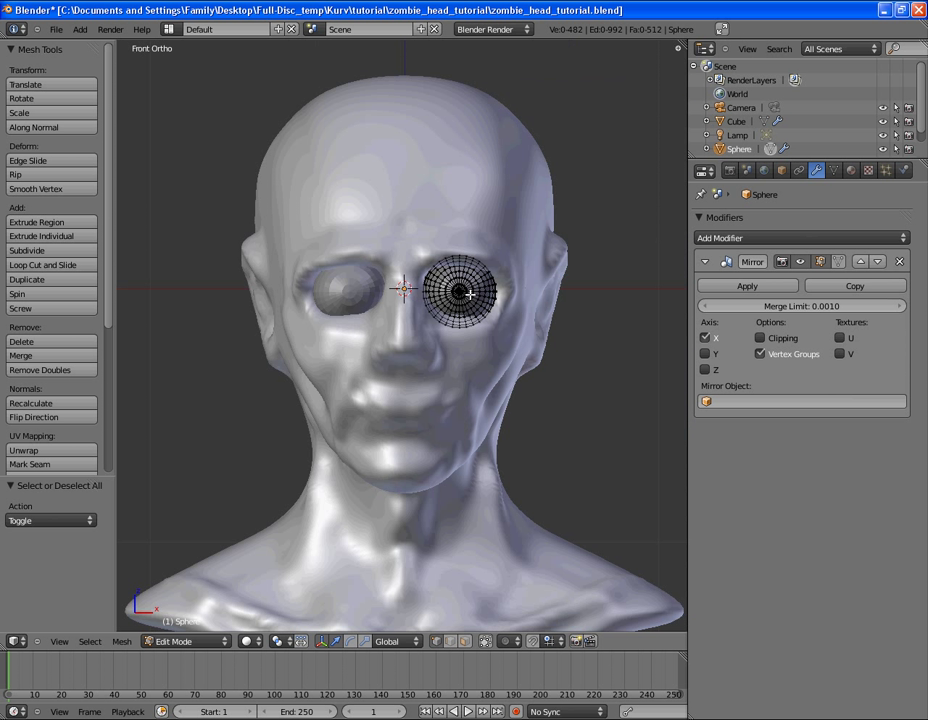
{"action": "key", "text": "a"}
{"action": "key", "text": "s"}
{"action": "left_click", "coordinate": [527, 281]}
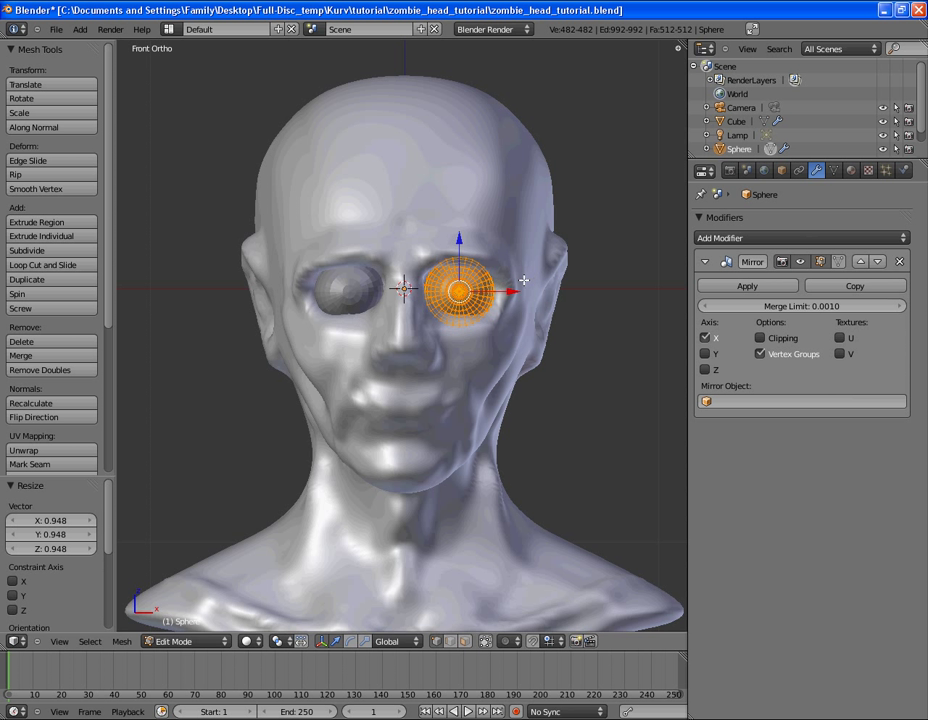
{"action": "key", "text": "s"}
{"action": "left_click", "coordinate": [522, 281]}
{"action": "key", "text": "s"}
{"action": "key", "text": "Escape"}
{"action": "key", "text": "a"}
{"action": "key", "text": "Tab"}
{"action": "key", "text": "Tab"}
Move the eye sphere to its final position and return to Object Mode
{"action": "key", "text": "a"}
{"action": "key", "text": "g"}
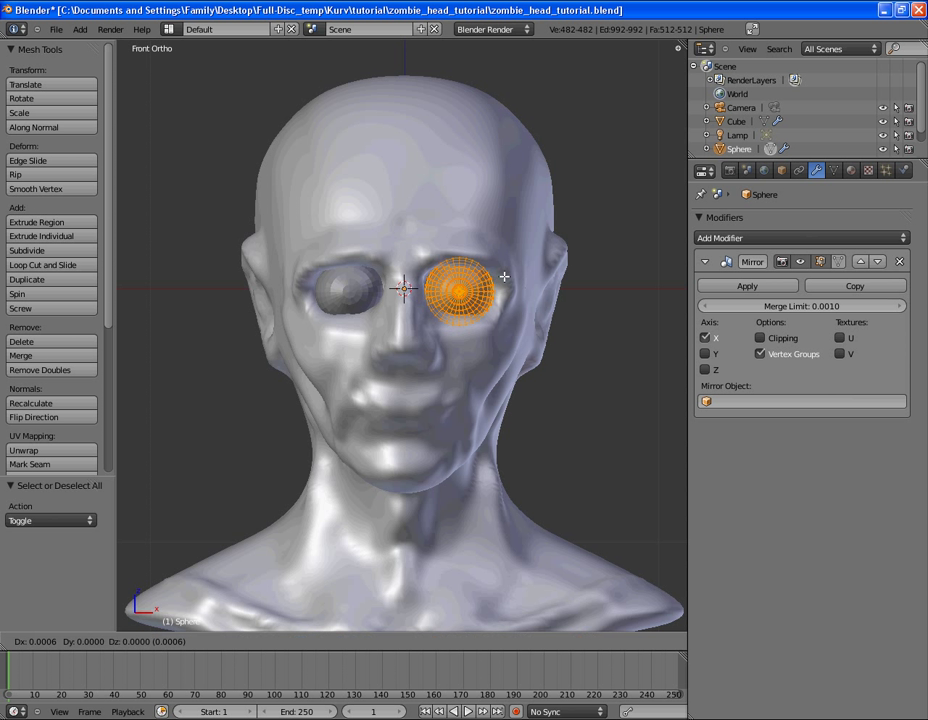
{"action": "left_click", "coordinate": [506, 276]}
{"action": "key", "text": "Tab"}
{"action": "key", "text": "a"}
{"action": "mouse_move", "coordinate": [429, 348]}
{"action": "middle_mouse_down"}
{"action": "mouse_move", "coordinate": [236, 352]}
{"action": "mouse_move", "coordinate": [437, 330]}
{"action": "middle_mouse_up"}
Shade the mirrored eyeballs smooth
{"action": "scroll", "coordinate": [470, 294], "scroll_direction": "up", "scroll_amount": 2}
{"action": "right_click", "coordinate": [486, 288]}
{"action": "left_click", "coordinate": [40, 226]}
{"action": "key", "text": "a"}
Add a Subdivision Surface modifier to the eyeballs with render level 2
{"action": "middle_click_drag", "start_coordinate": [259, 290], "coordinate": [385, 331]}
{"action": "right_click", "coordinate": [447, 283]}
{"action": "left_click", "coordinate": [722, 239]}
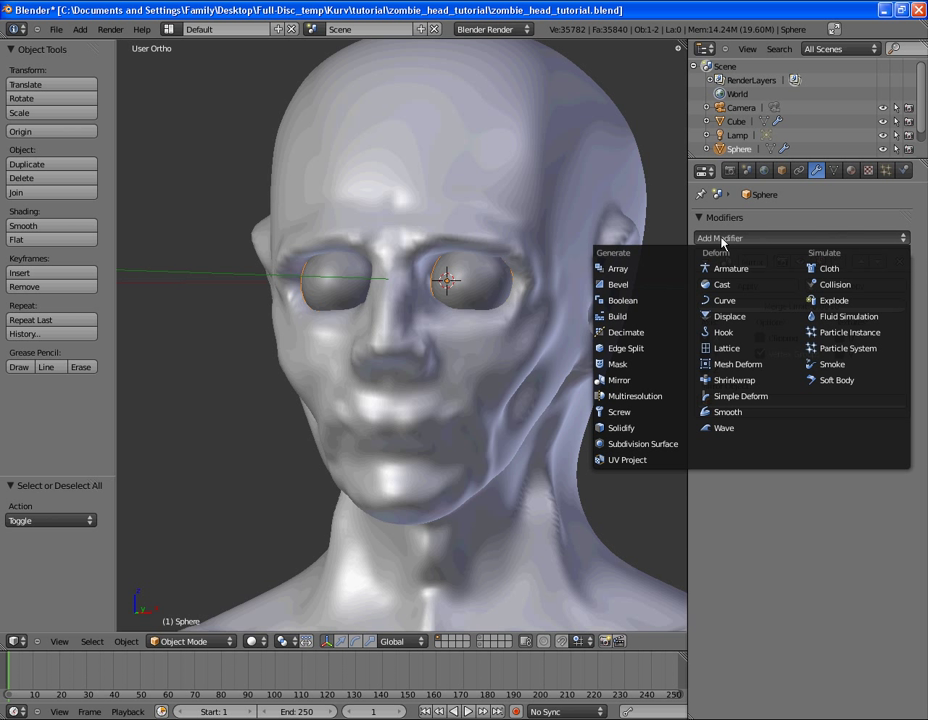
{"action": "left_click", "coordinate": [645, 444]}
{"action": "middle_click_drag", "start_coordinate": [458, 381], "coordinate": [475, 392]}
{"action": "middle_click_drag", "start_coordinate": [560, 470], "coordinate": [446, 376]}
{"action": "key", "text": "a"}
{"action": "left_click", "coordinate": [790, 527]}
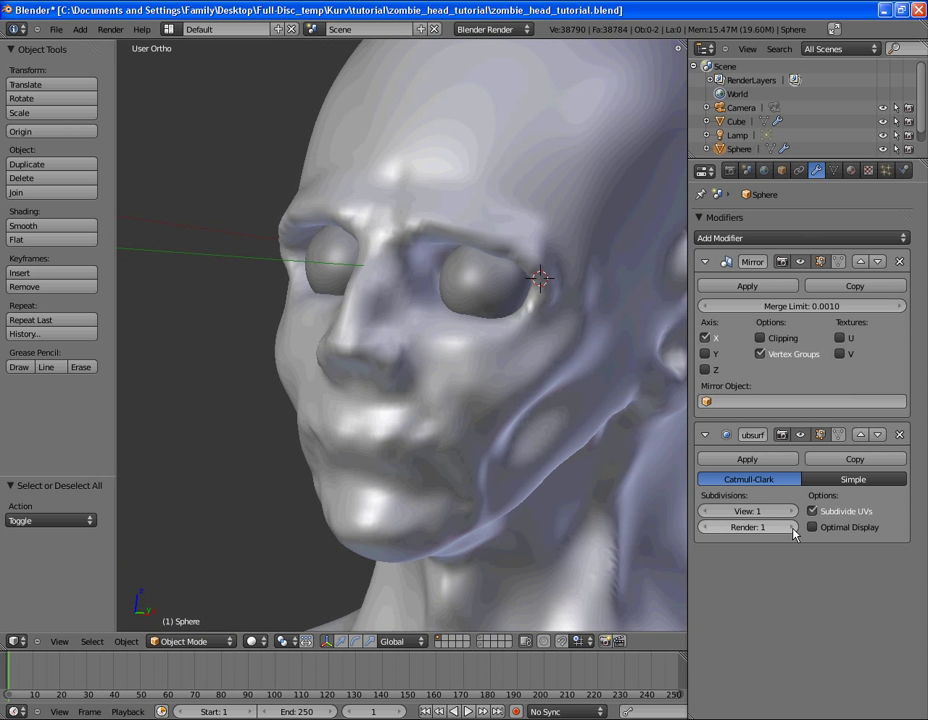
{"action": "mouse_move", "coordinate": [437, 282]}
{"action": "middle_mouse_down"}
{"action": "mouse_move", "coordinate": [380, 310]}
{"action": "mouse_move", "coordinate": [445, 294]}
{"action": "mouse_move", "coordinate": [416, 335]}
{"action": "mouse_move", "coordinate": [474, 315]}
{"action": "mouse_move", "coordinate": [375, 321]}
{"action": "mouse_move", "coordinate": [532, 264]}
{"action": "mouse_move", "coordinate": [460, 250]}
{"action": "mouse_move", "coordinate": [385, 336]}
{"action": "mouse_move", "coordinate": [423, 270]}
{"action": "middle_mouse_up"}
Check the head, then save zombie_head_tutorial.blend, overwriting the existing file
{"action": "right_click", "coordinate": [361, 319]}
{"action": "key", "text": "a"}
{"action": "right_click", "coordinate": [422, 268]}
{"action": "middle_click_drag", "start_coordinate": [497, 263], "coordinate": [435, 253]}
{"action": "key", "text": "a"}
{"action": "key", "text": "ctrl+s"}
{"action": "left_click", "coordinate": [482, 275]}
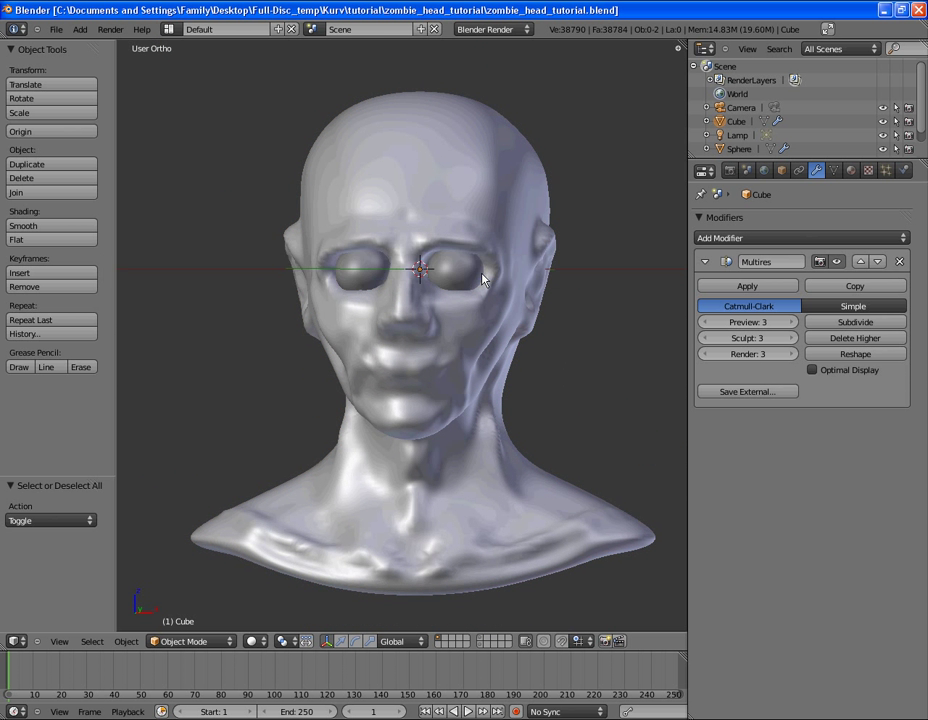